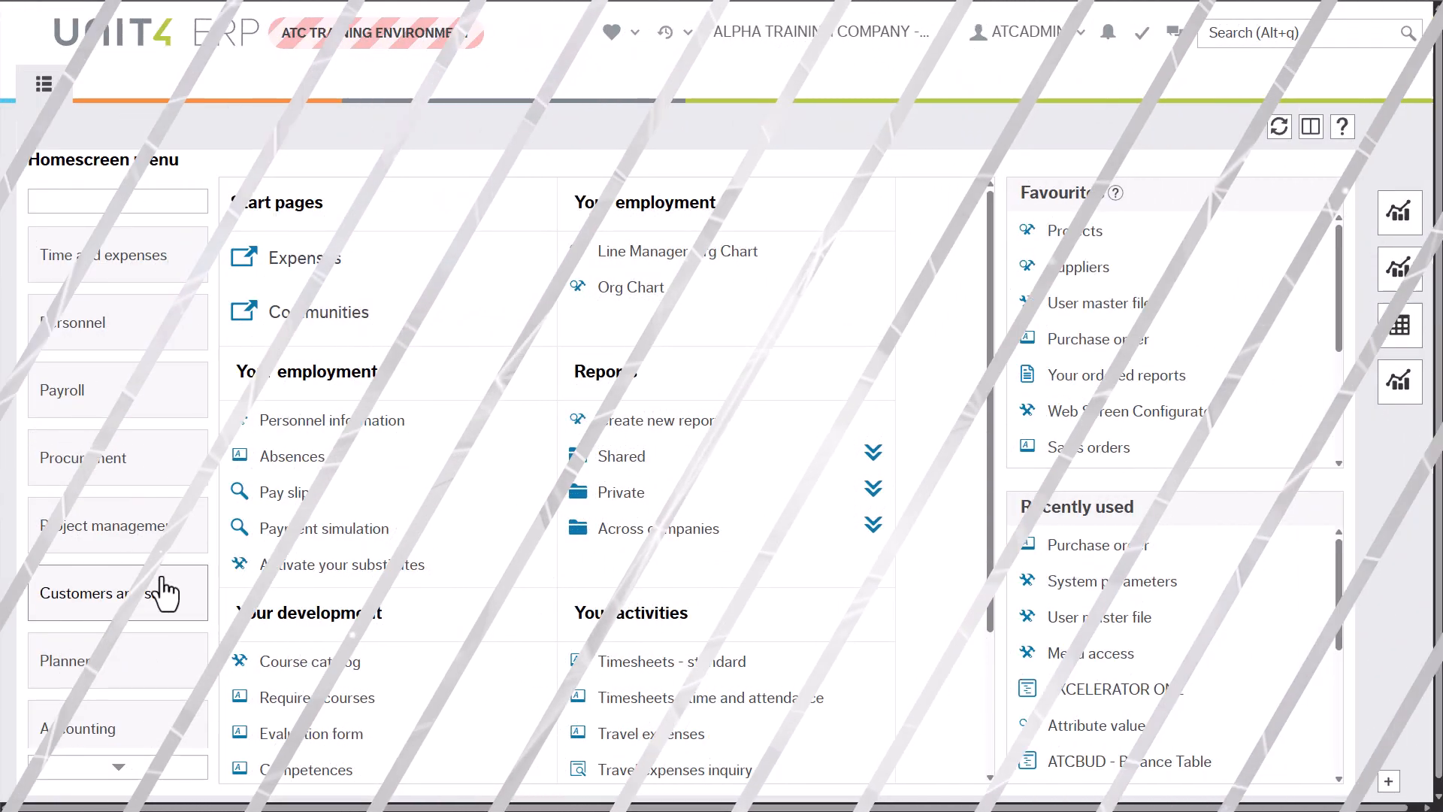
Open the EXCELERATOR ONE report from the shared reports in the Accounting area
scroll(151, 601, "down", 3)
left_click(143, 632)
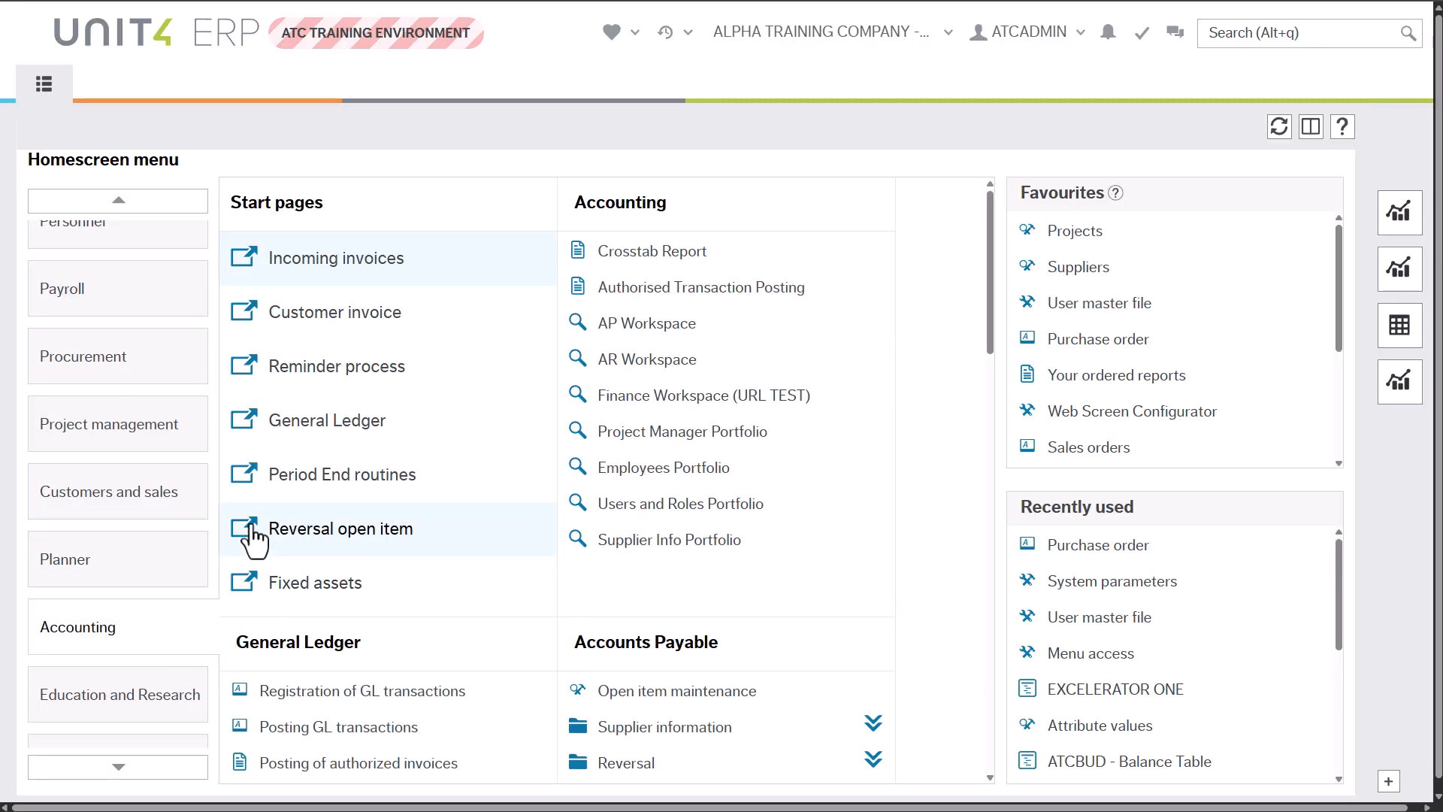
scroll(647, 421, "down", 5)
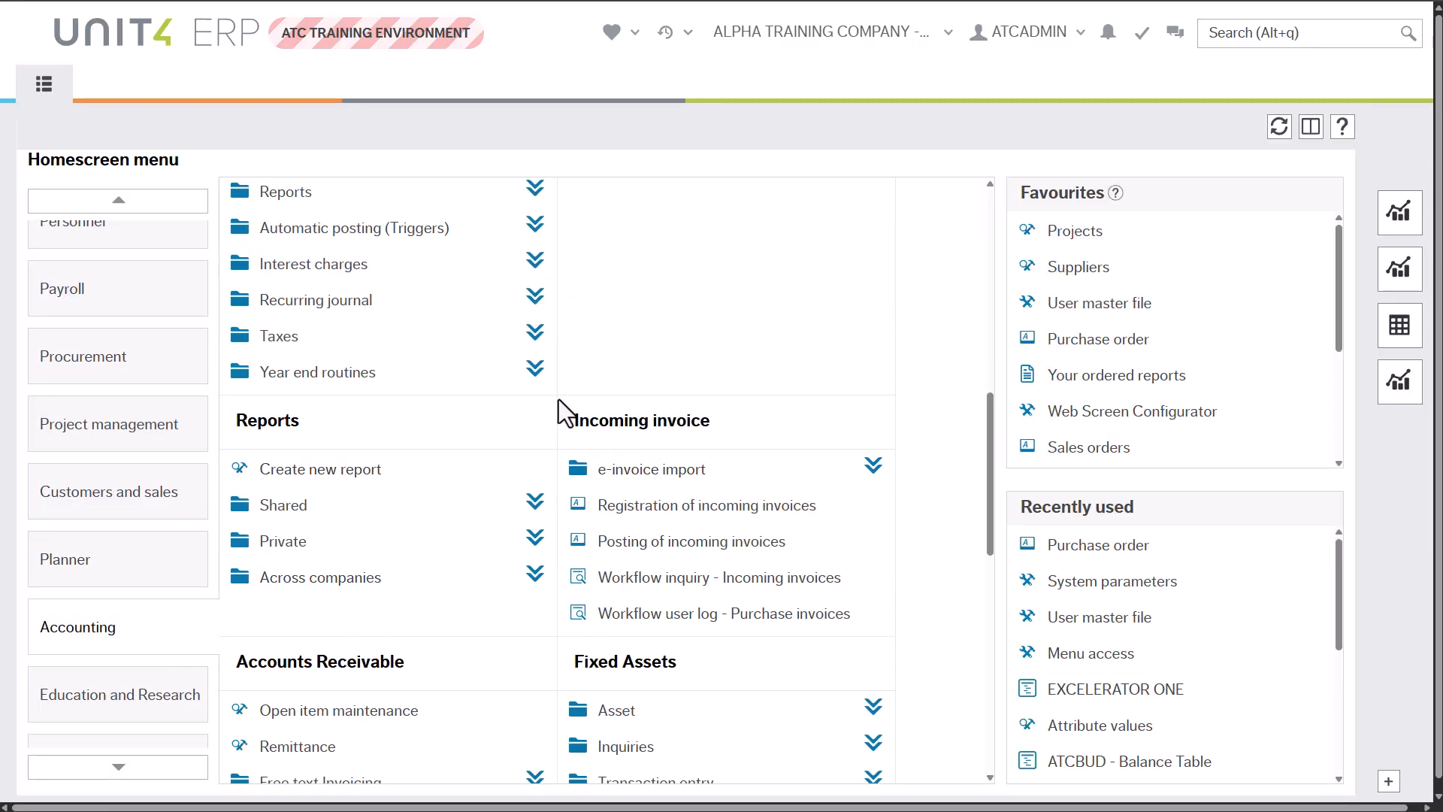
left_click(304, 519)
scroll(590, 459, "down", 10)
scroll(560, 406, "up", 6)
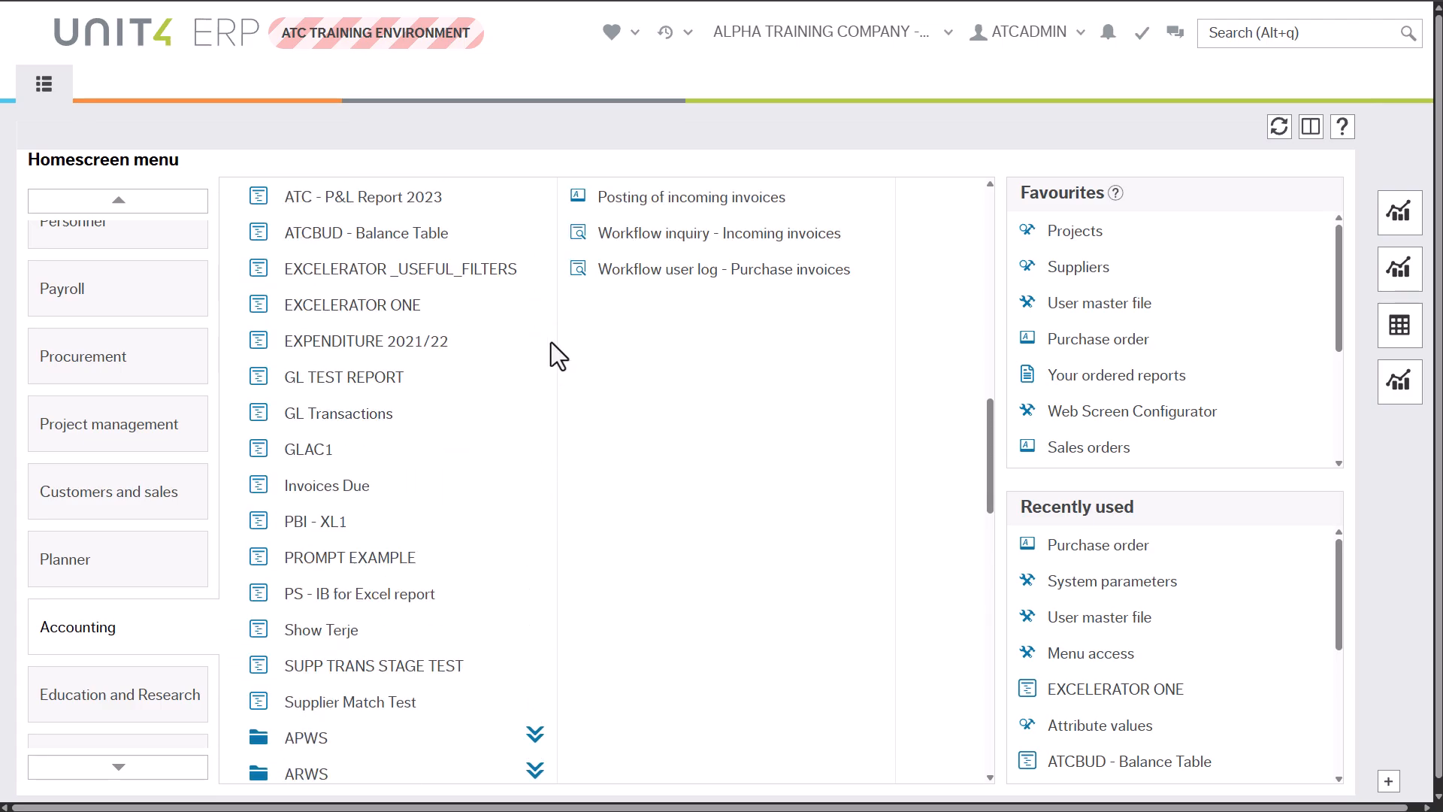
left_click(376, 305)
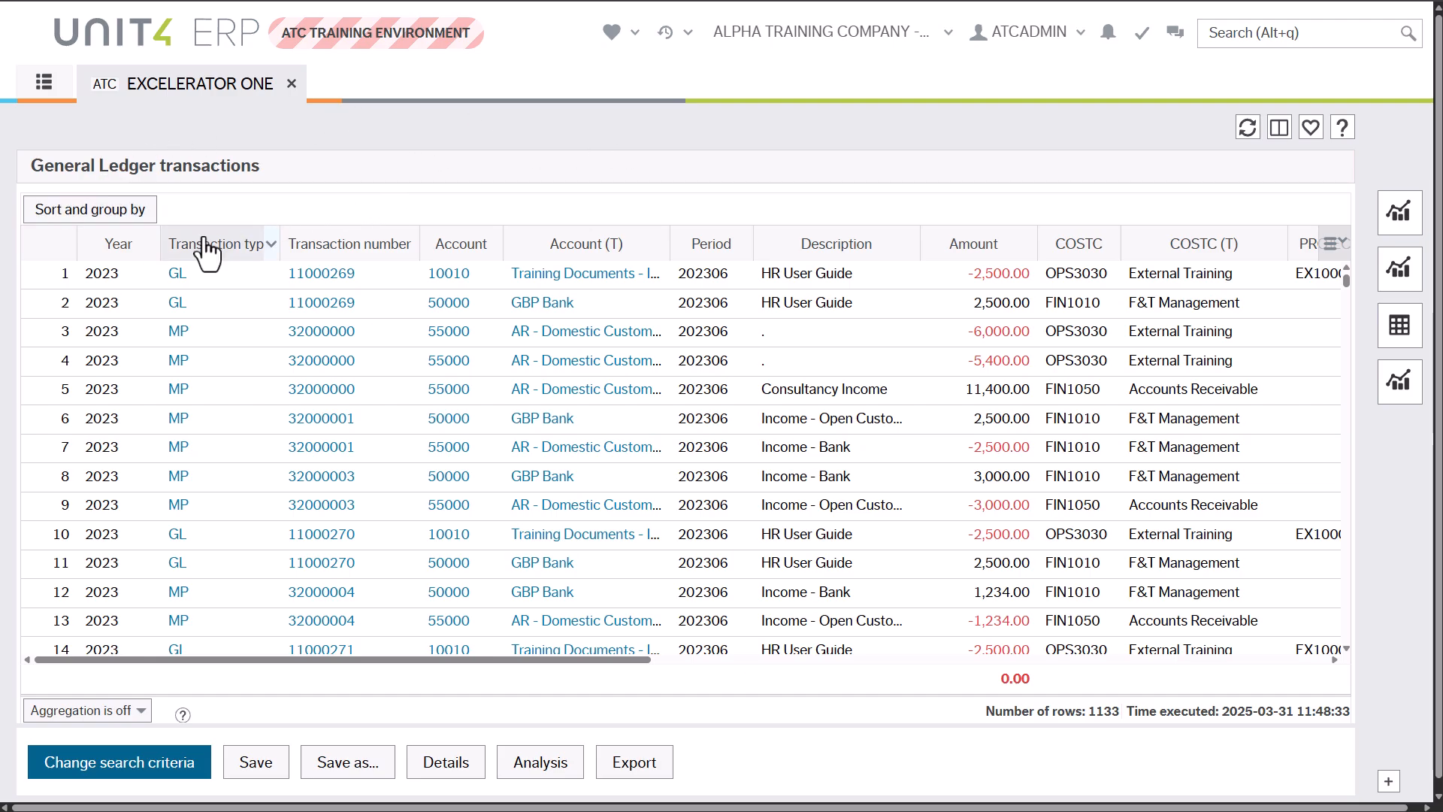
Group the General Ledger transactions by Transaction type and turn on subtotals for that grouping
left_click_drag(203, 239, 226, 207)
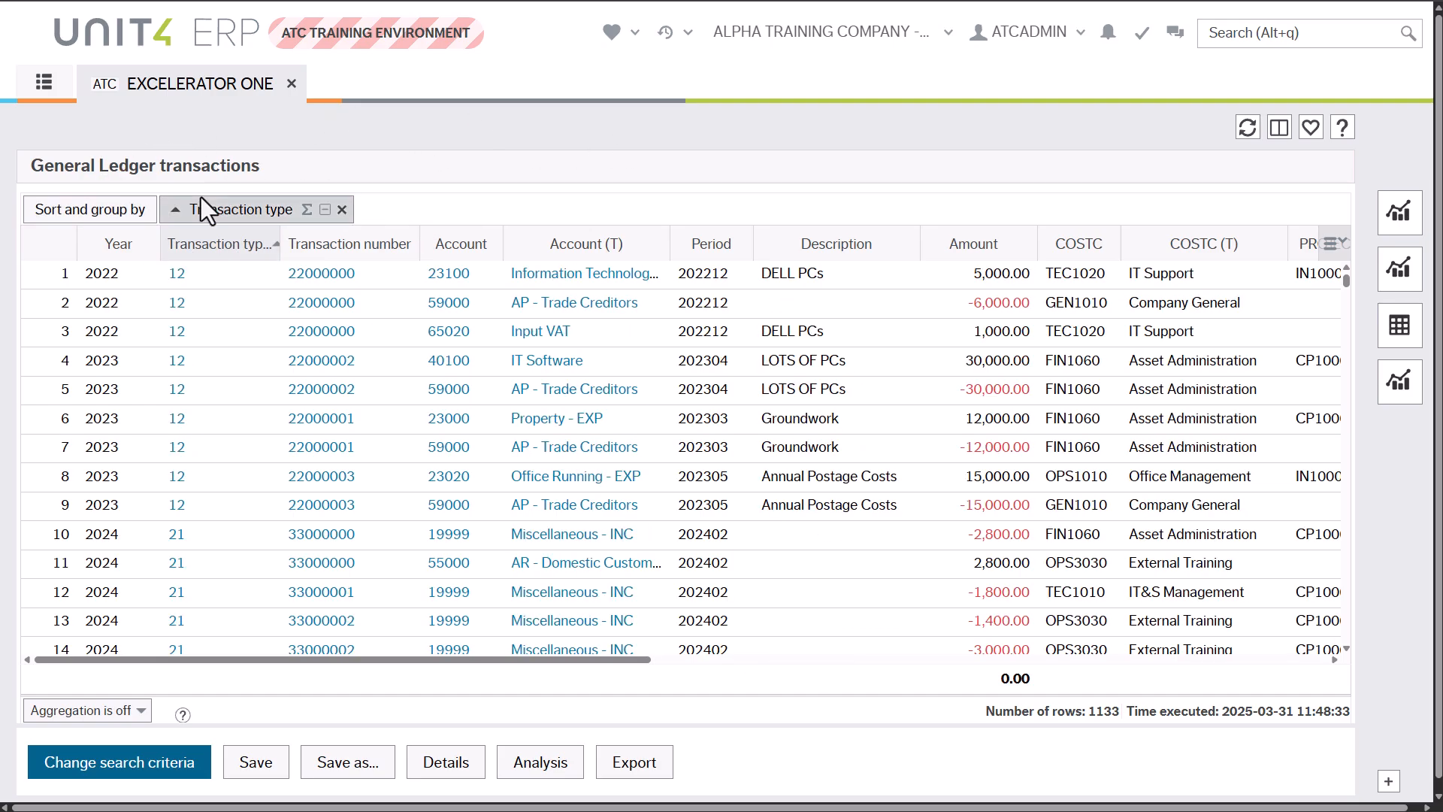
left_click(307, 210)
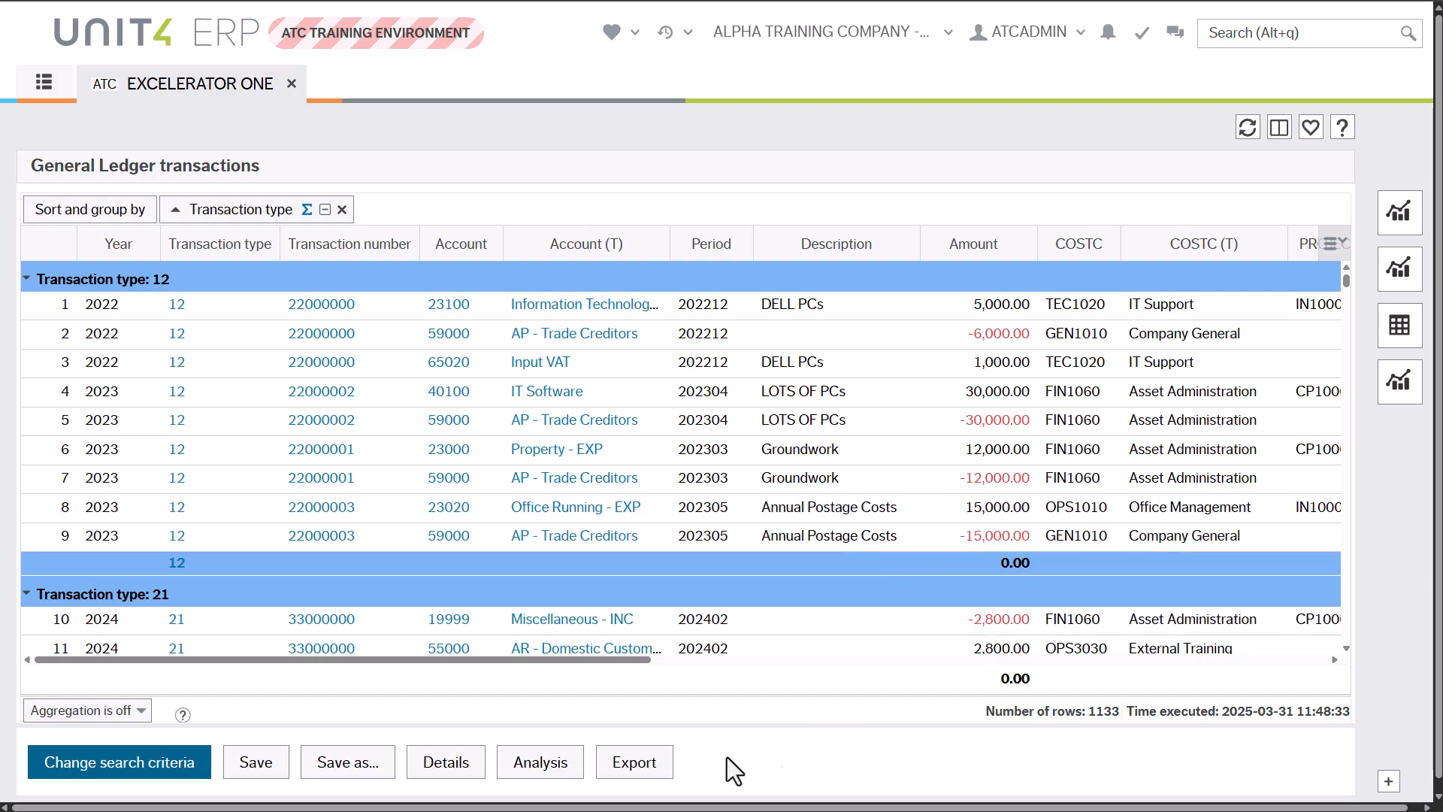
Export the transactions with the predefined Browser report and open EXCELERATOR ONE_Browser.xlsx in Excel, with its window fully in view
left_click(635, 774)
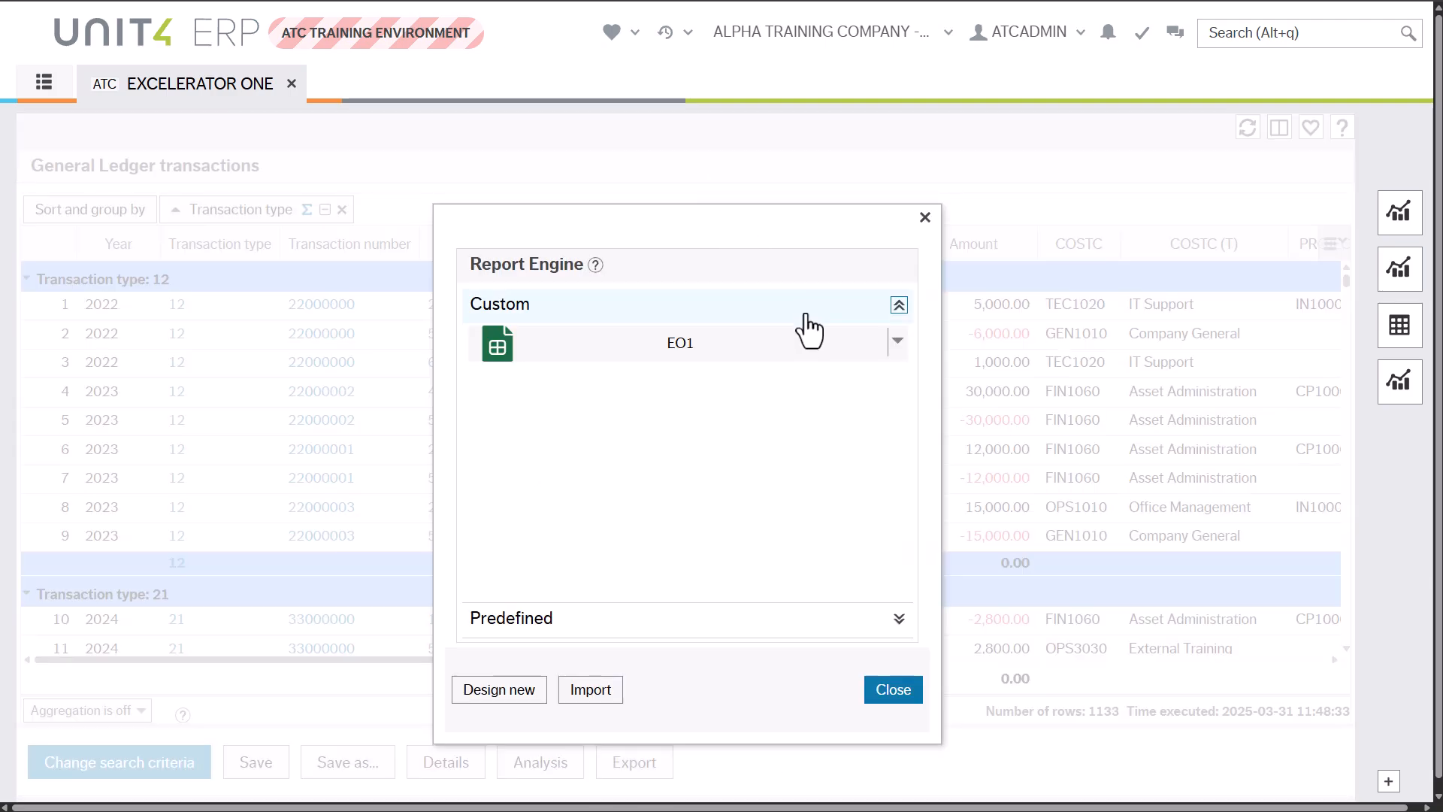
left_click(504, 622)
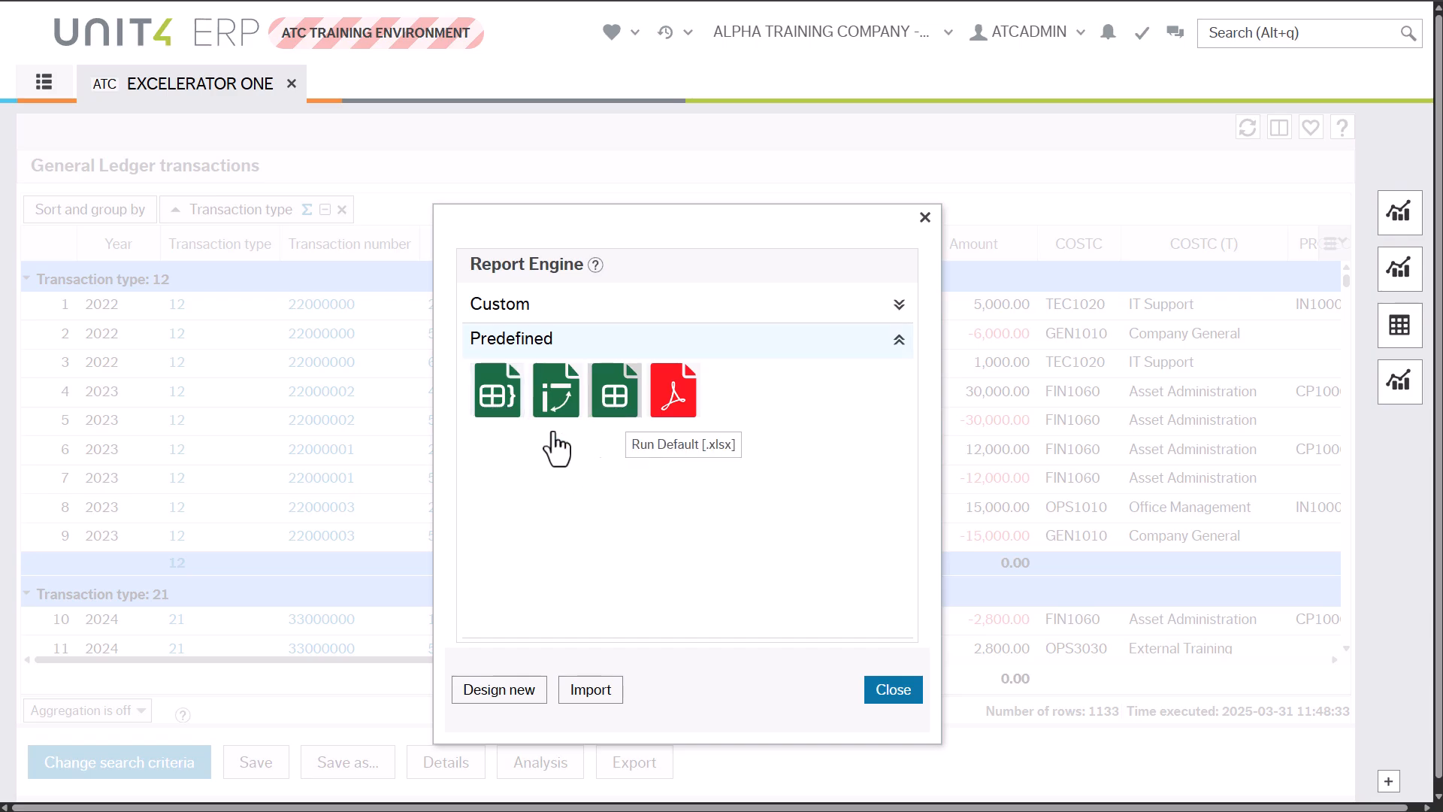
left_click(495, 395)
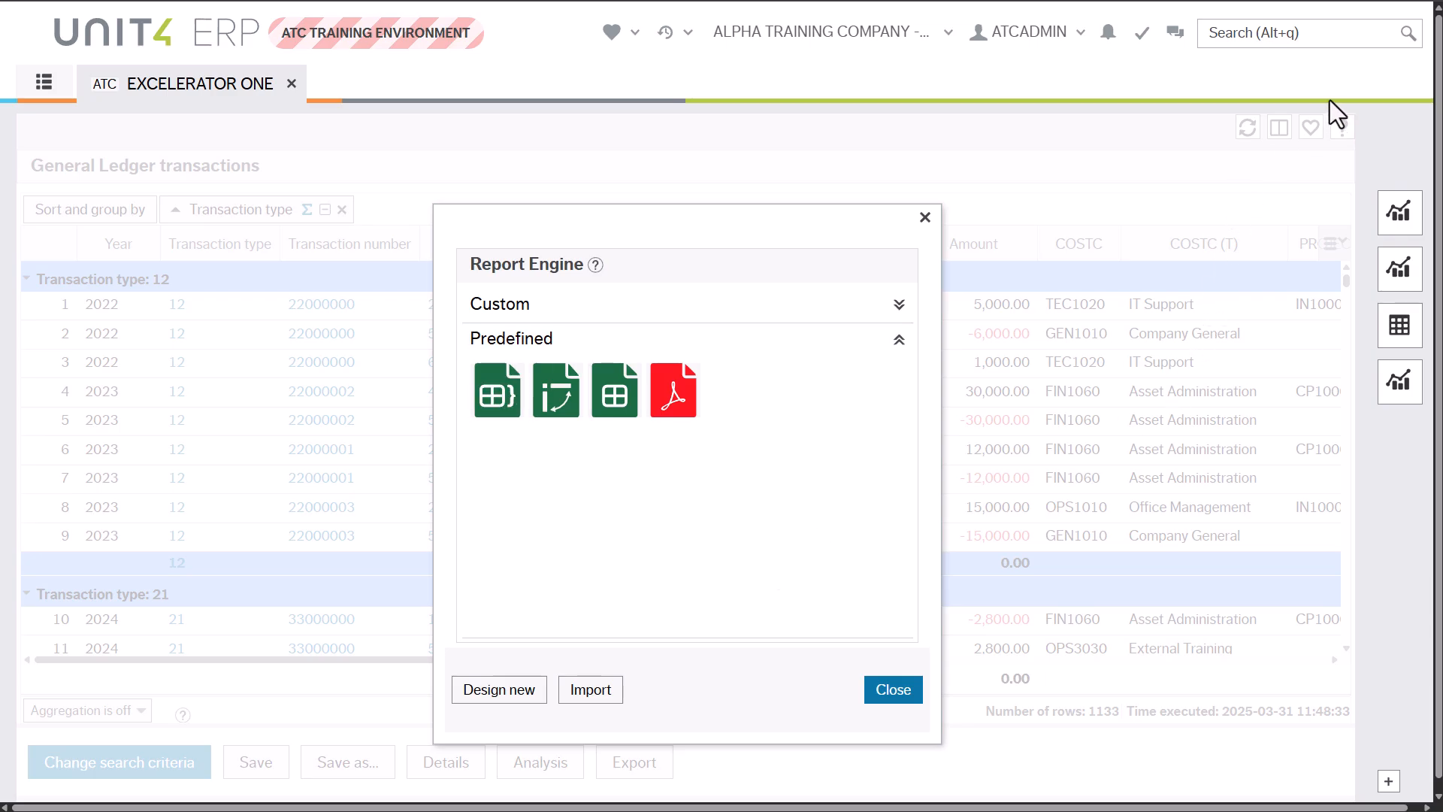
left_click(1239, 21)
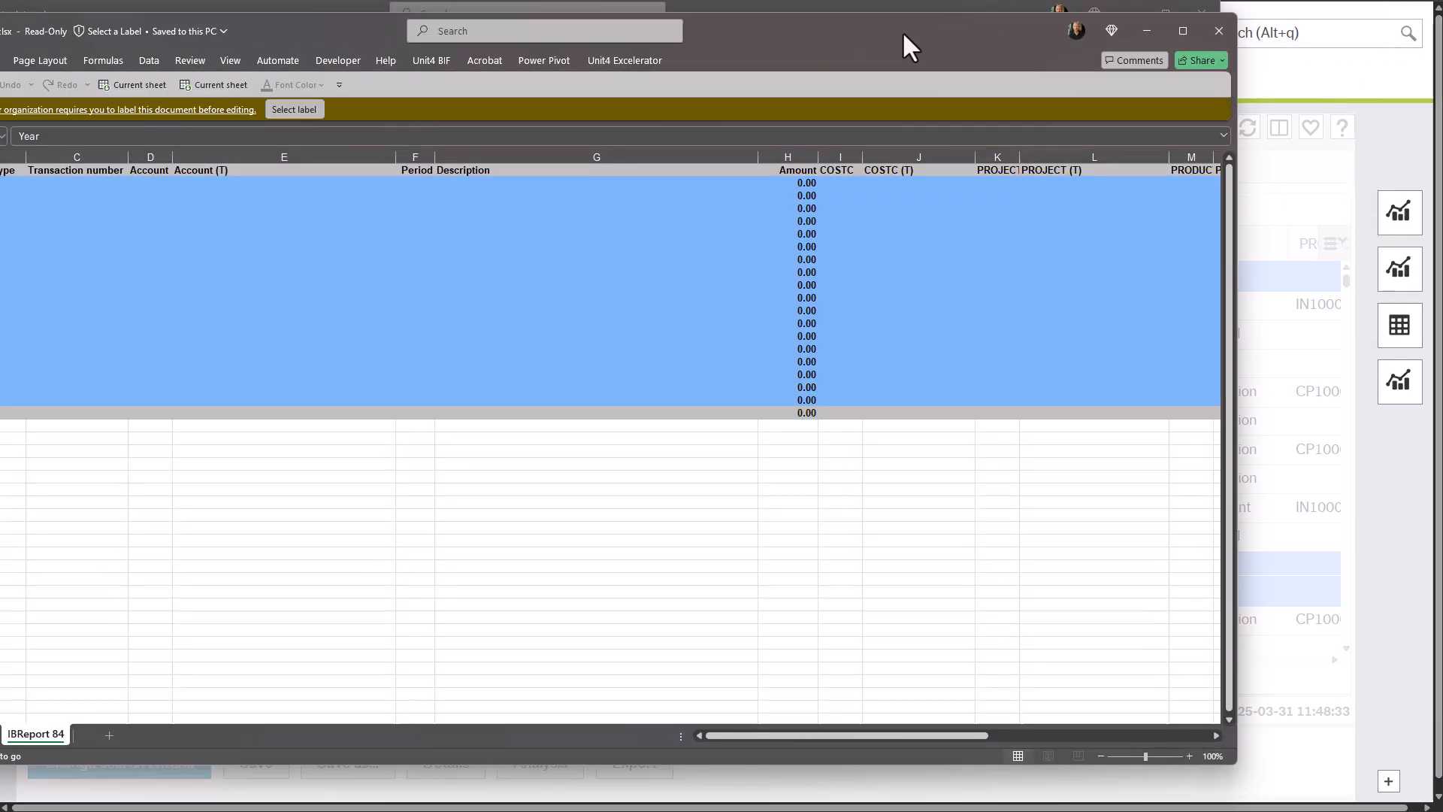
left_click_drag(794, 30, 907, 11)
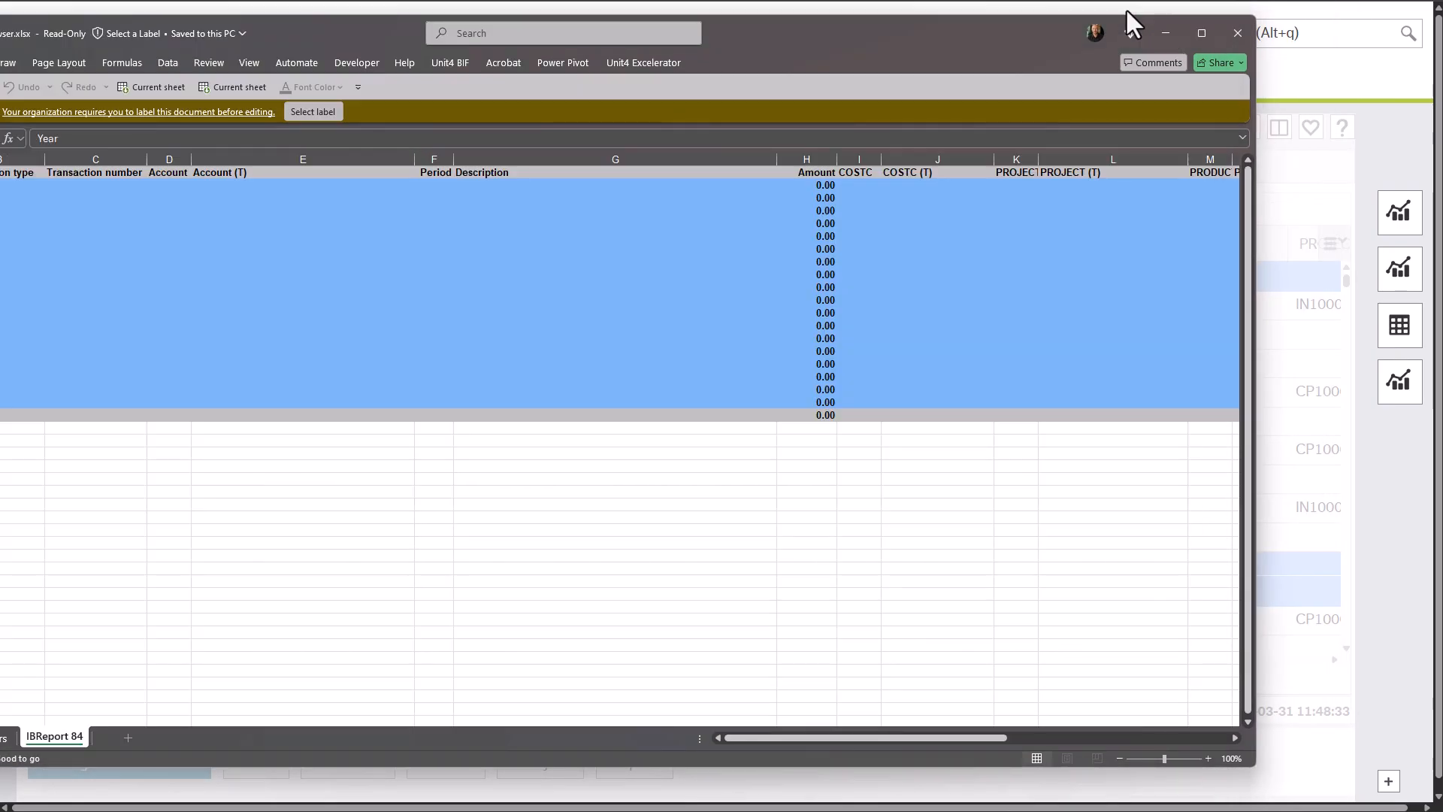
left_click_drag(784, 27, 934, 29)
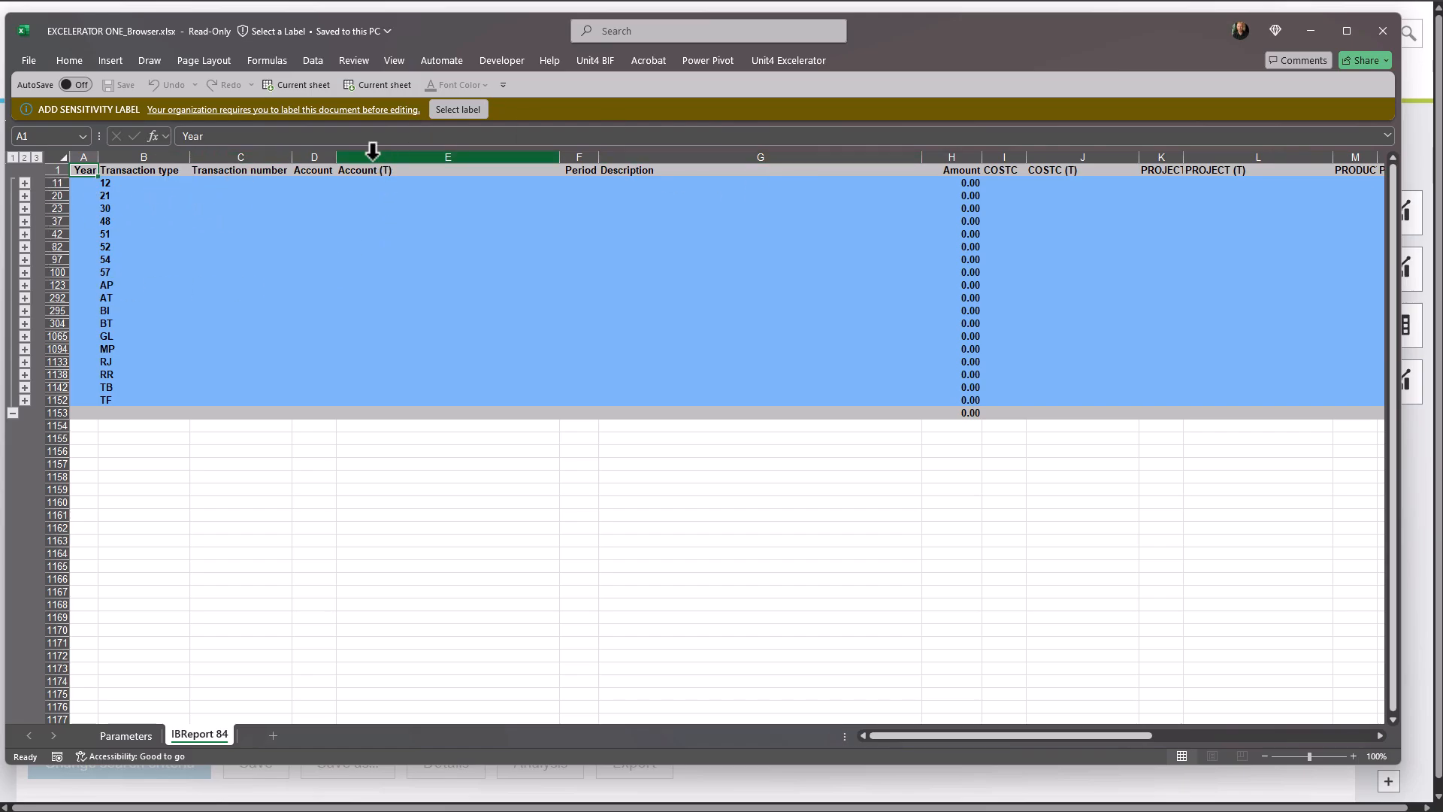
Apply the Arribatec Internal sensitivity label to the exported workbook
left_click(445, 112)
left_click(707, 400)
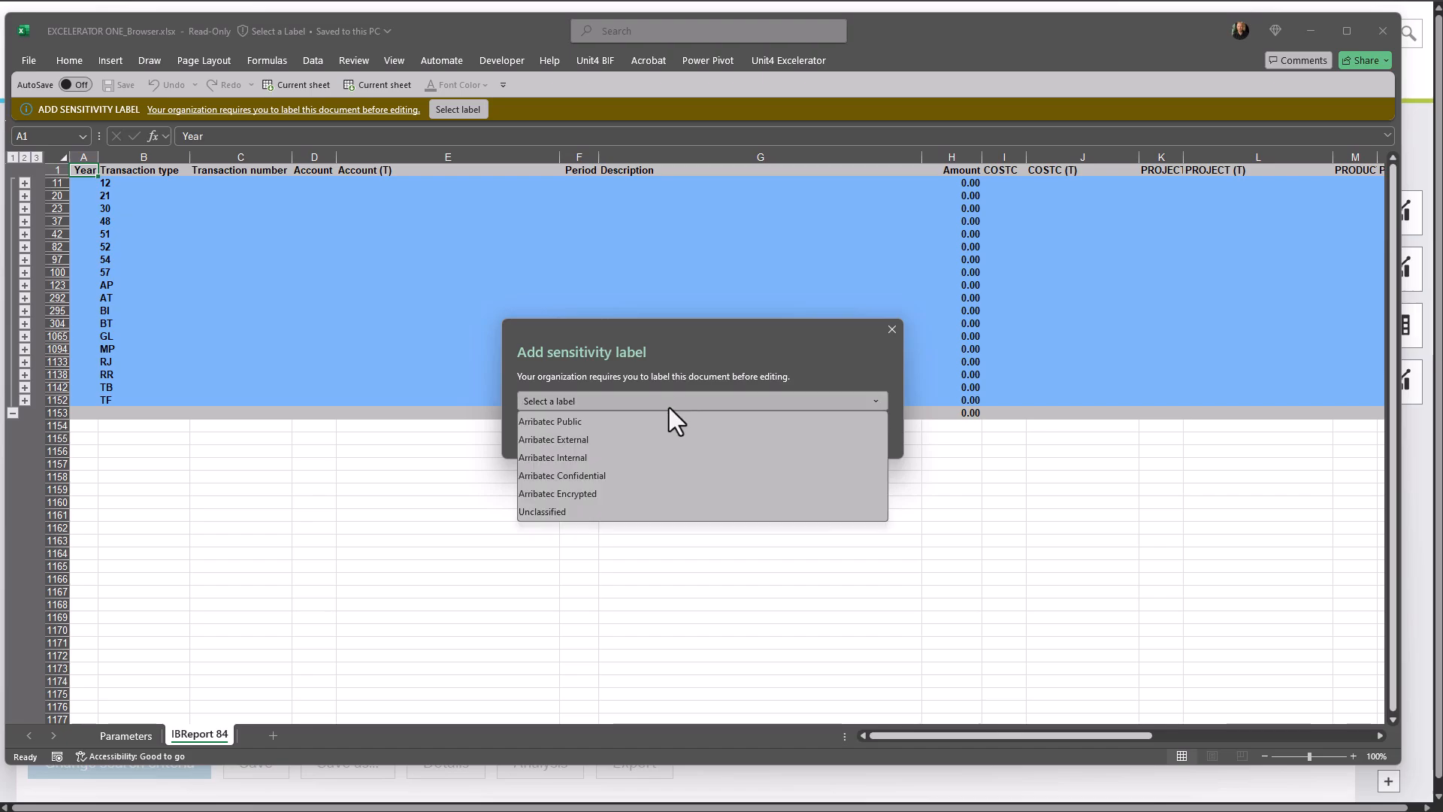
left_click(584, 442)
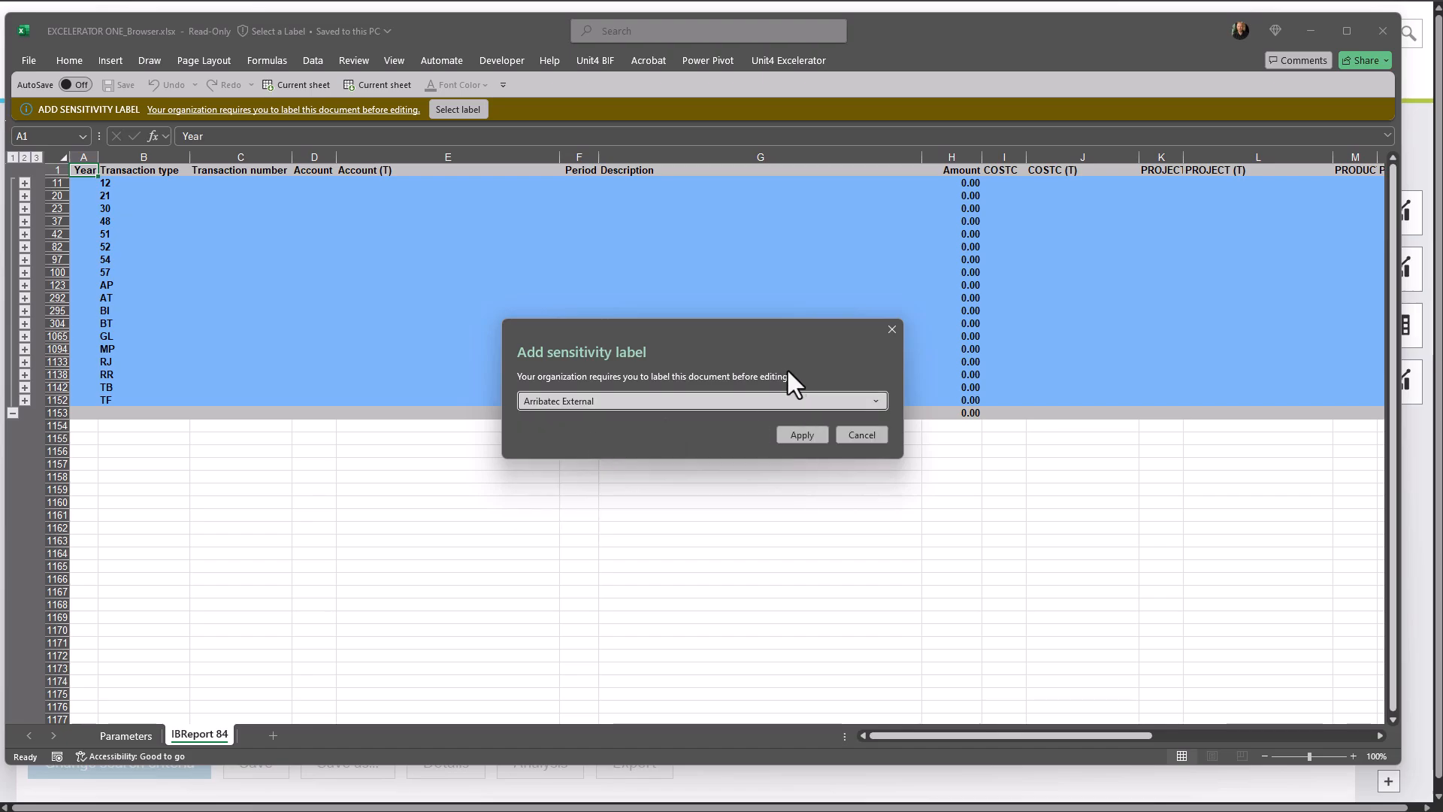
left_click(782, 405)
left_click(624, 455)
left_click(801, 435)
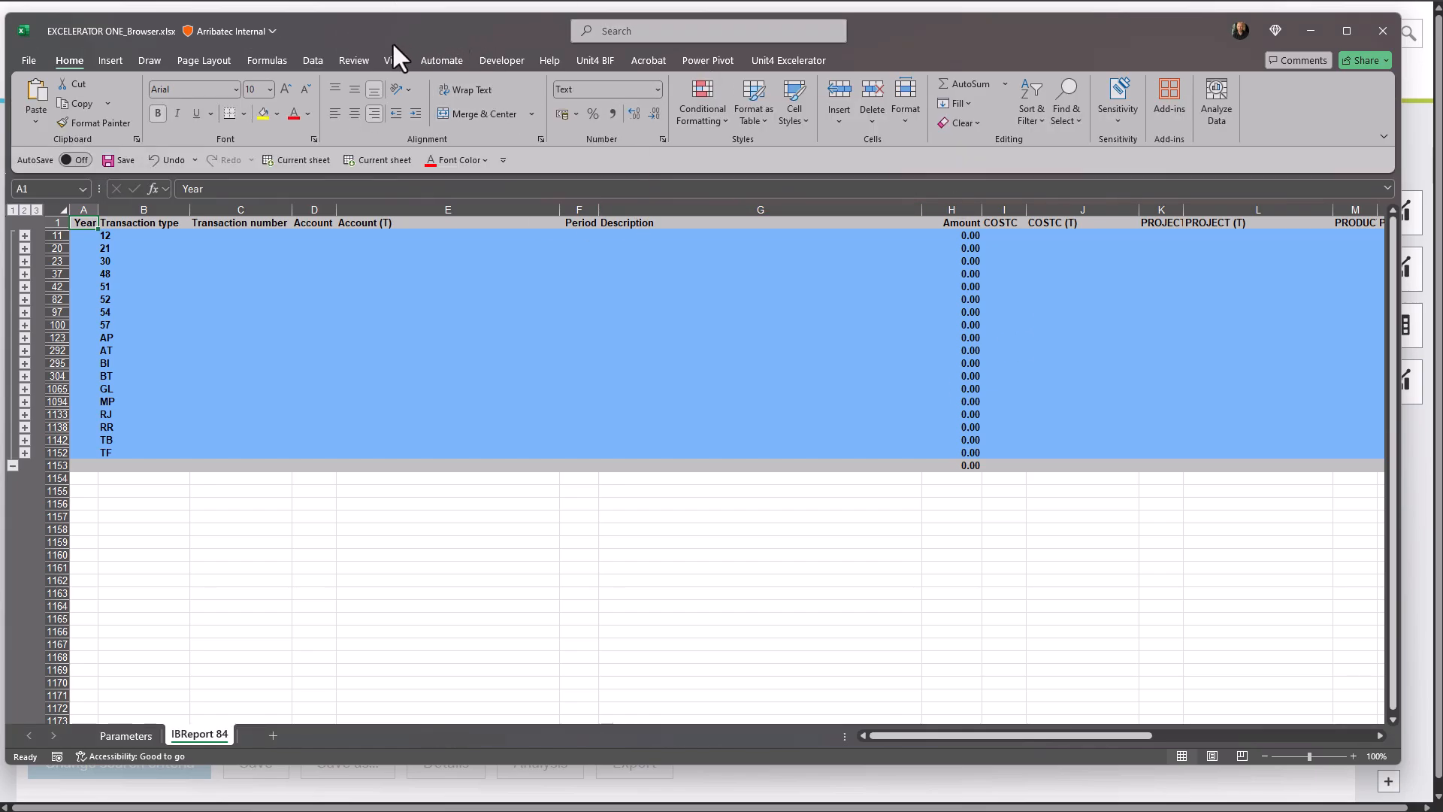
Expand the outline groups for transaction types 54 and 48 to inspect their rows, and close the workbook
left_click(24, 314)
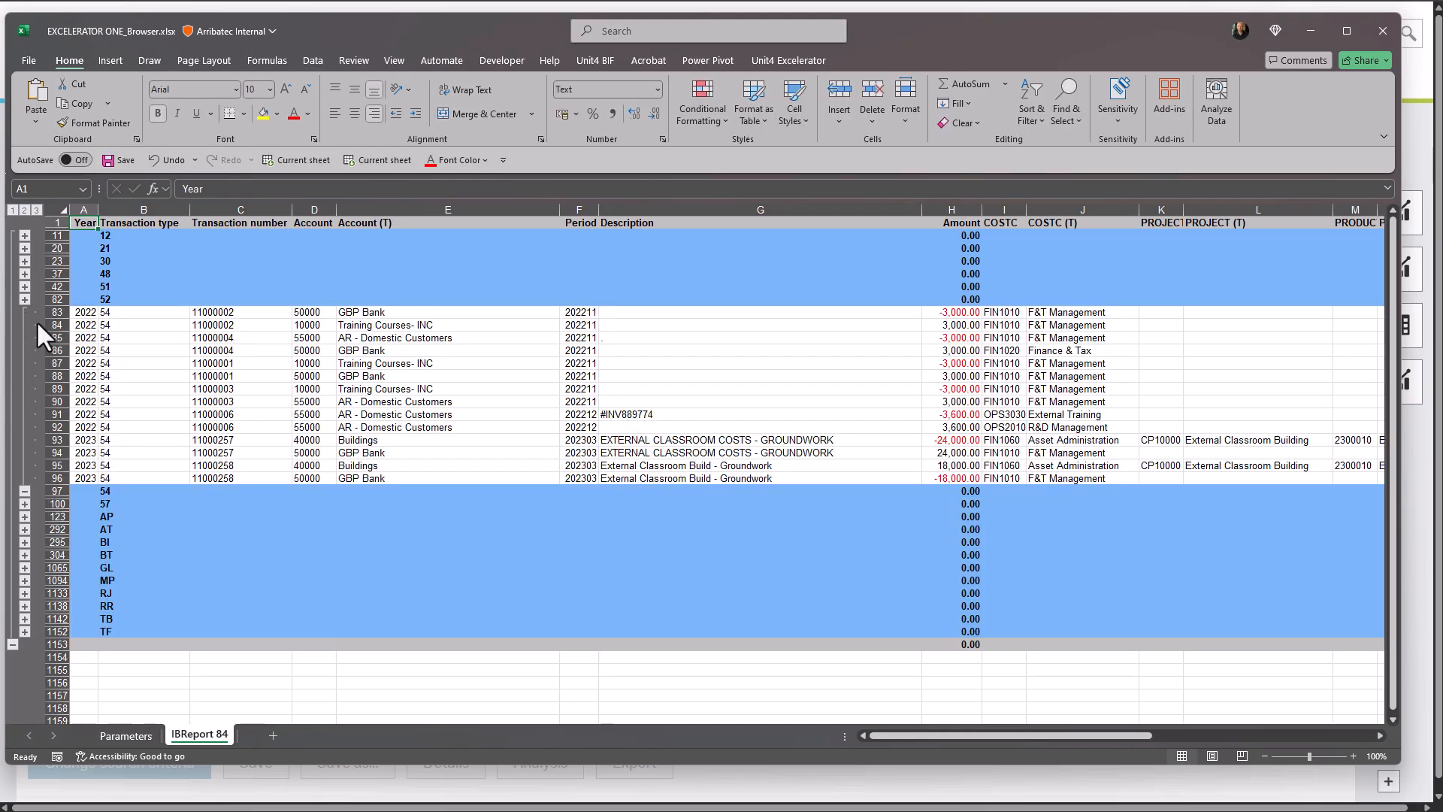
left_click(27, 273)
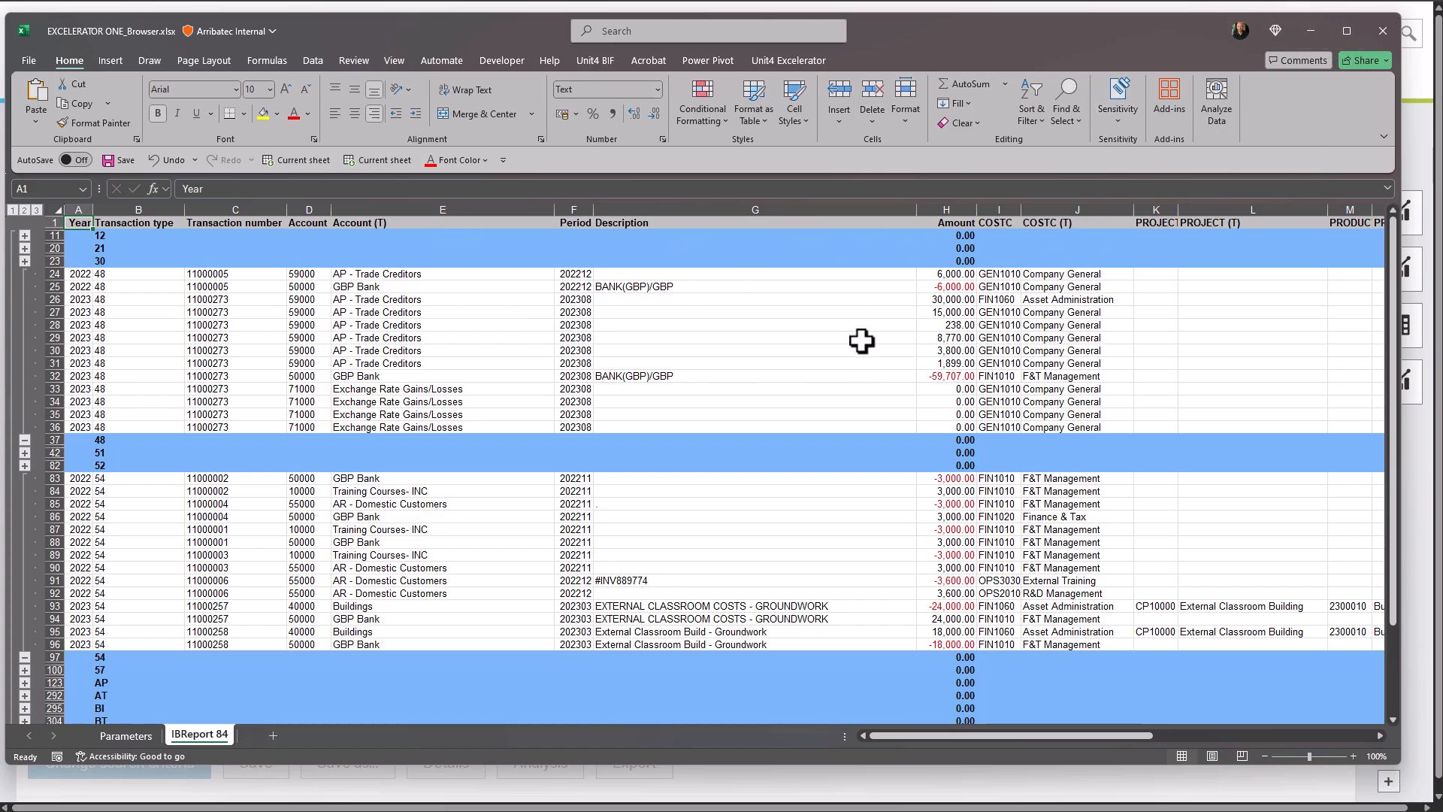
left_click(1382, 38)
left_click(769, 612)
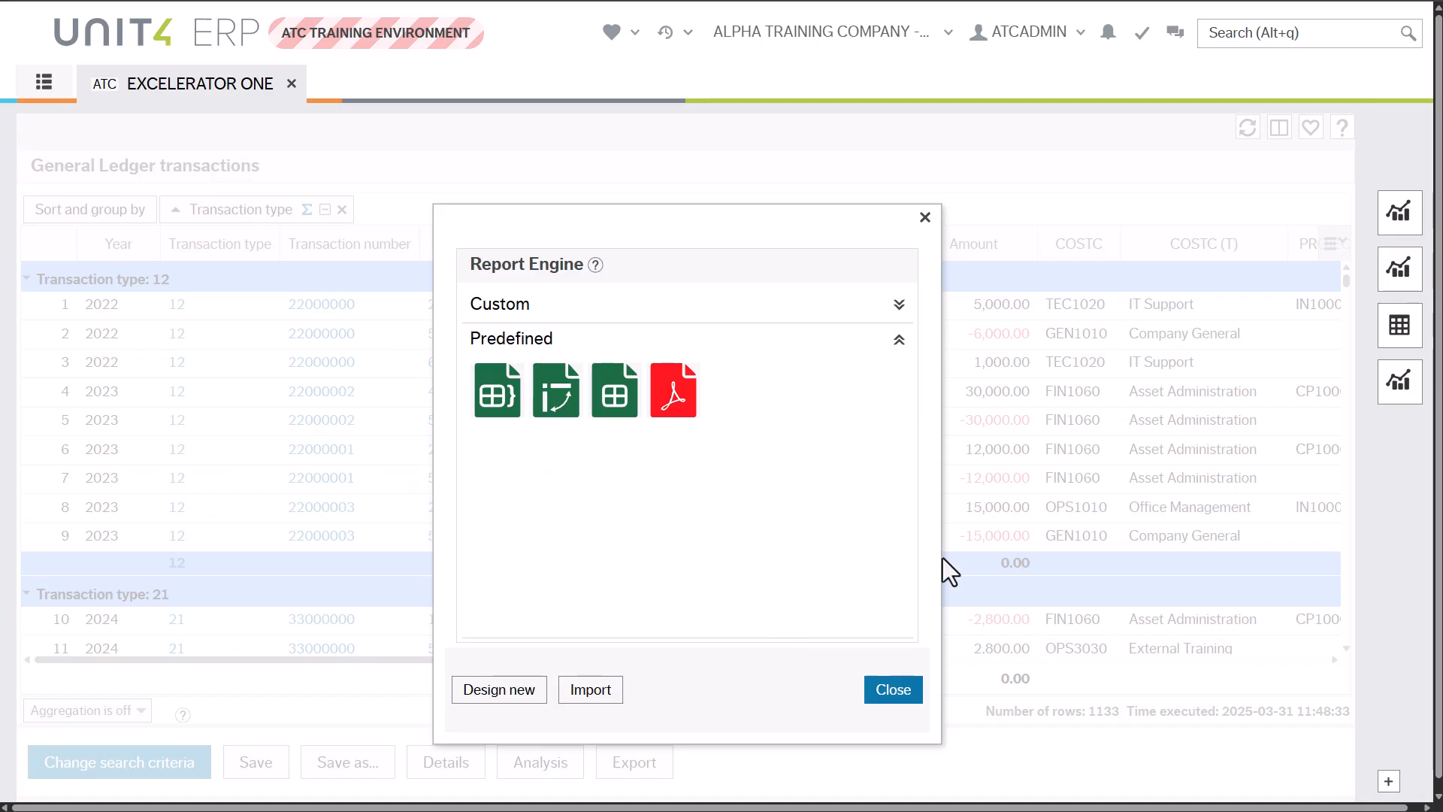
Export the transactions with the predefined Default .xlsx report and bring EXCELERATOR ONE_Default.xlsx into view in Excel
left_click(615, 402)
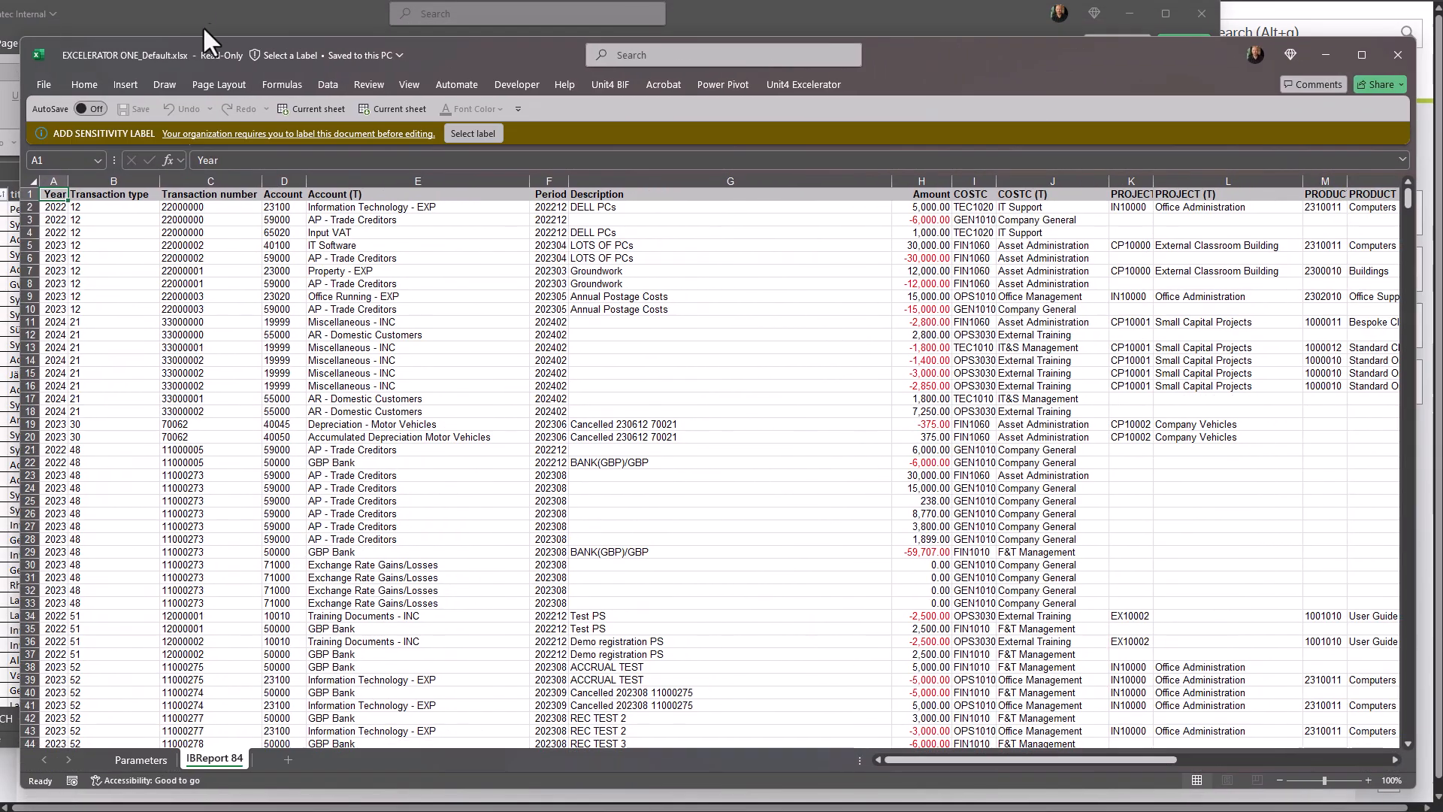
left_click(1130, 15)
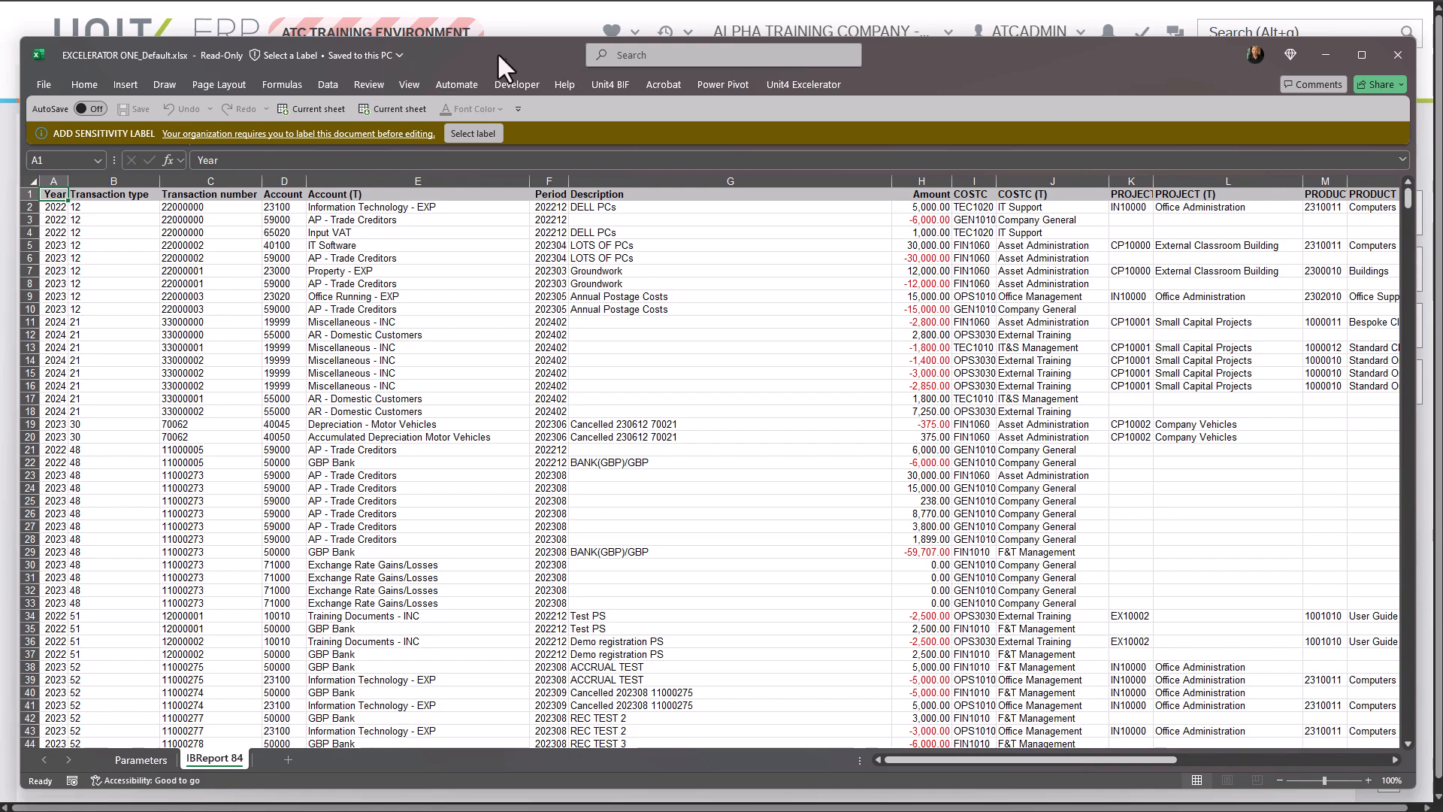
left_click_drag(498, 54, 492, 39)
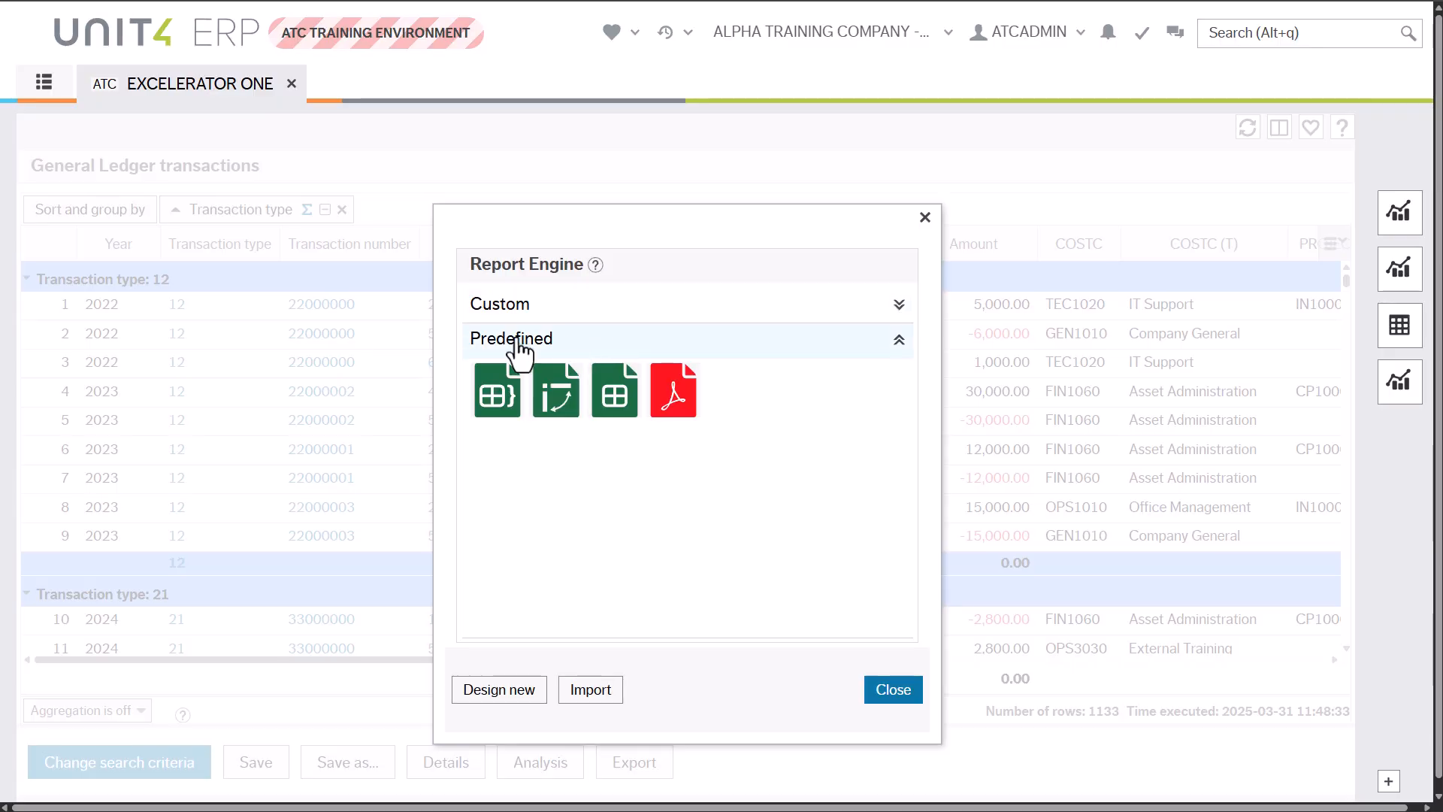
Run the custom EO1 report and open EO1.xlsx in Excel, clearing the other workbook window out of the way
left_click(511, 340)
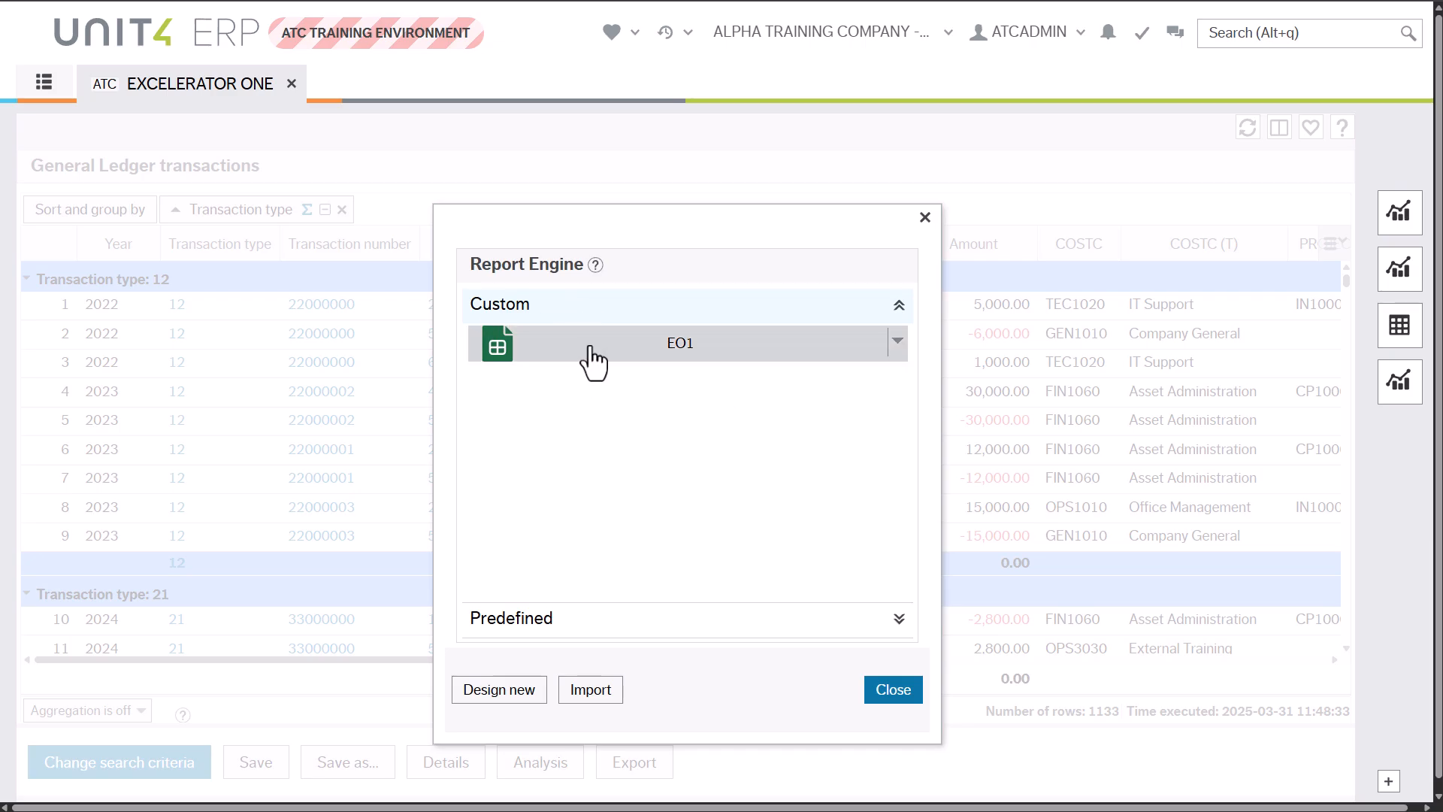
left_click(678, 348)
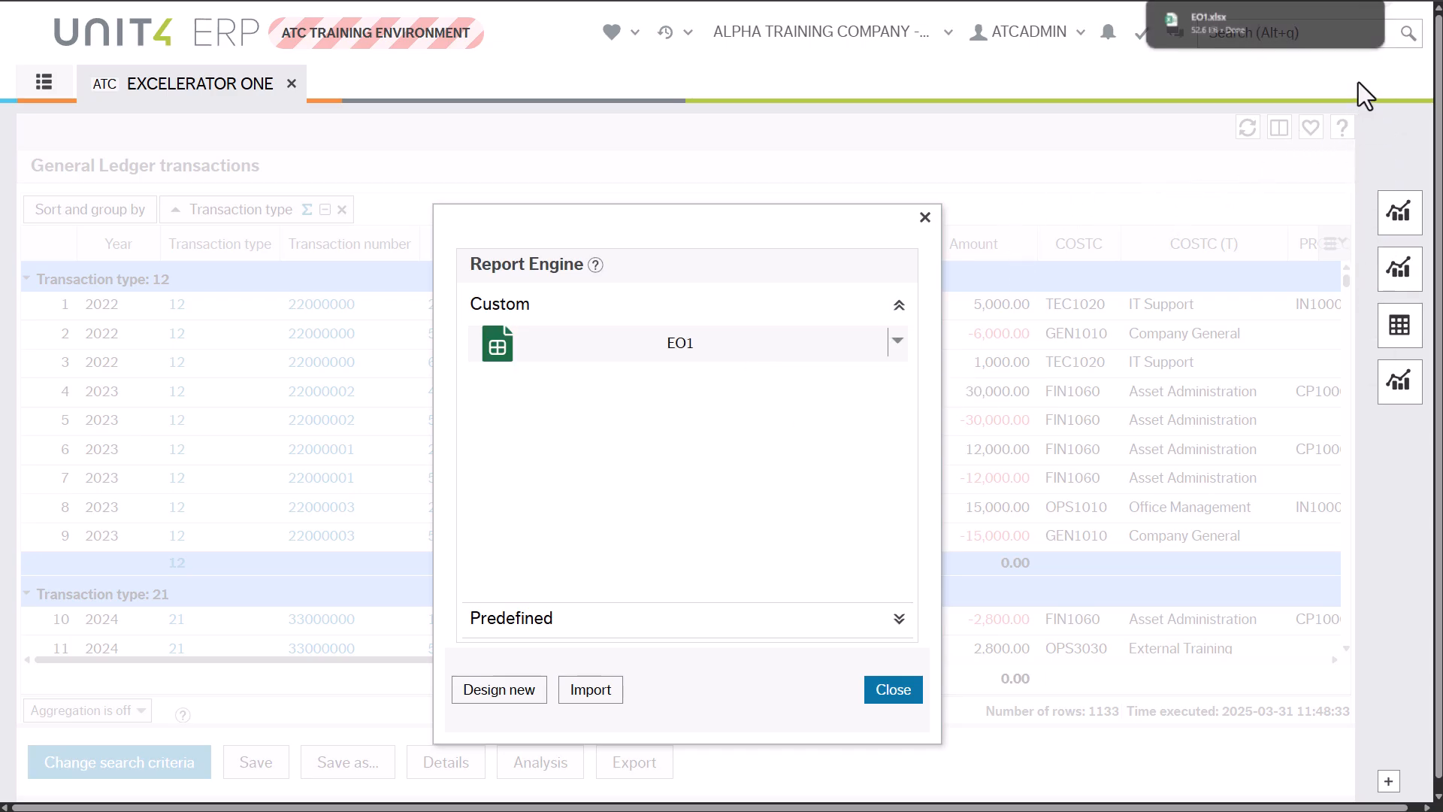
left_click(1195, 22)
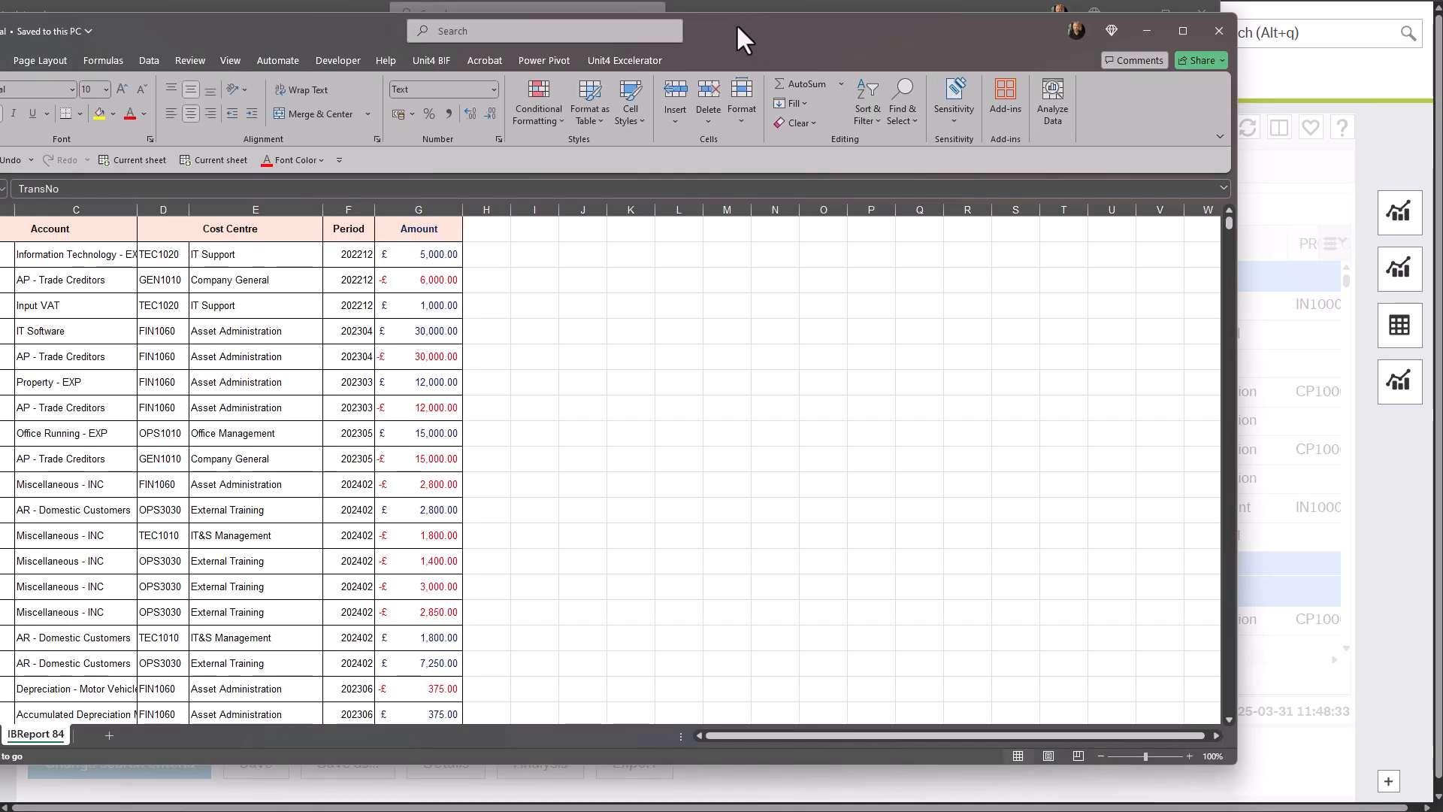
left_click_drag(736, 24, 887, 30)
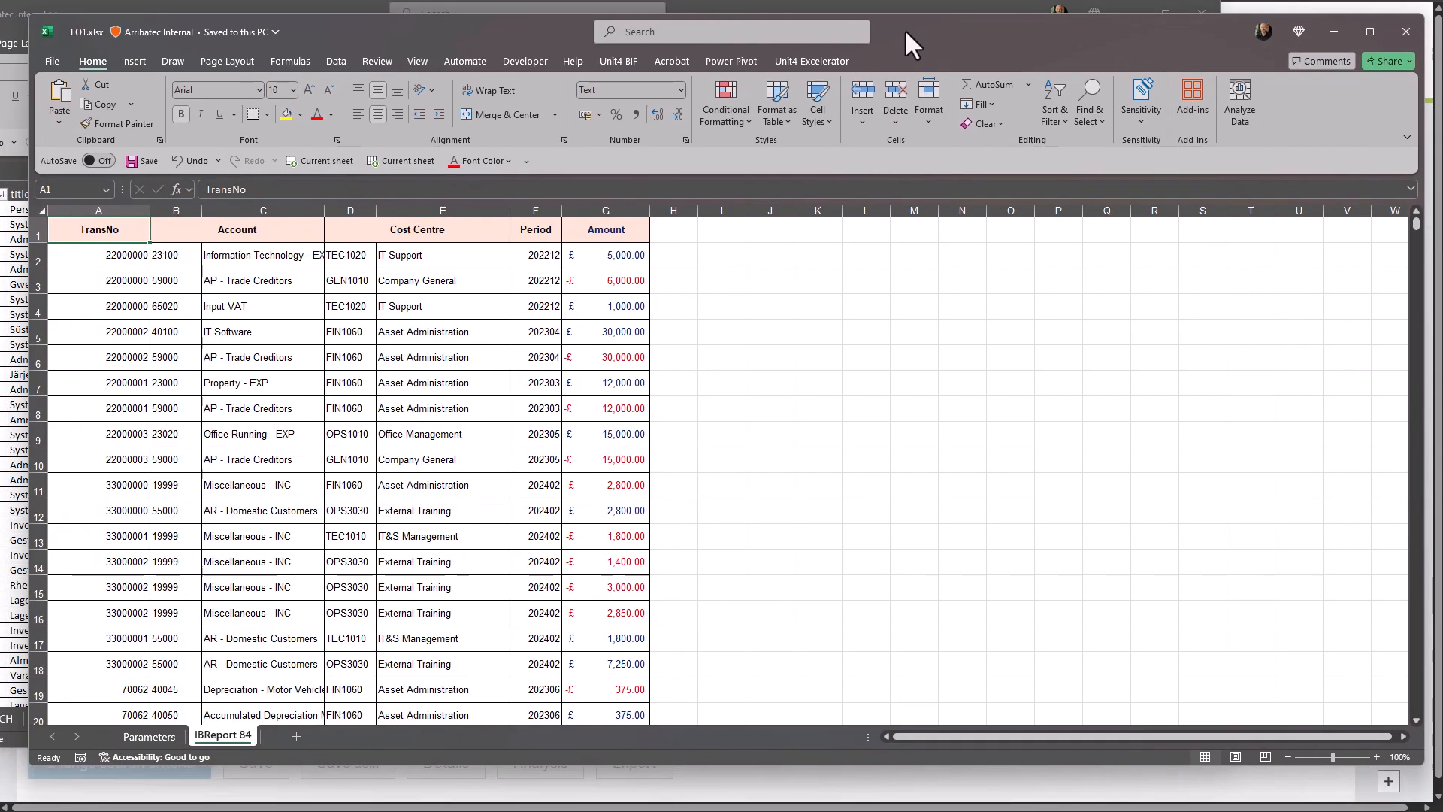
left_click(1120, 9)
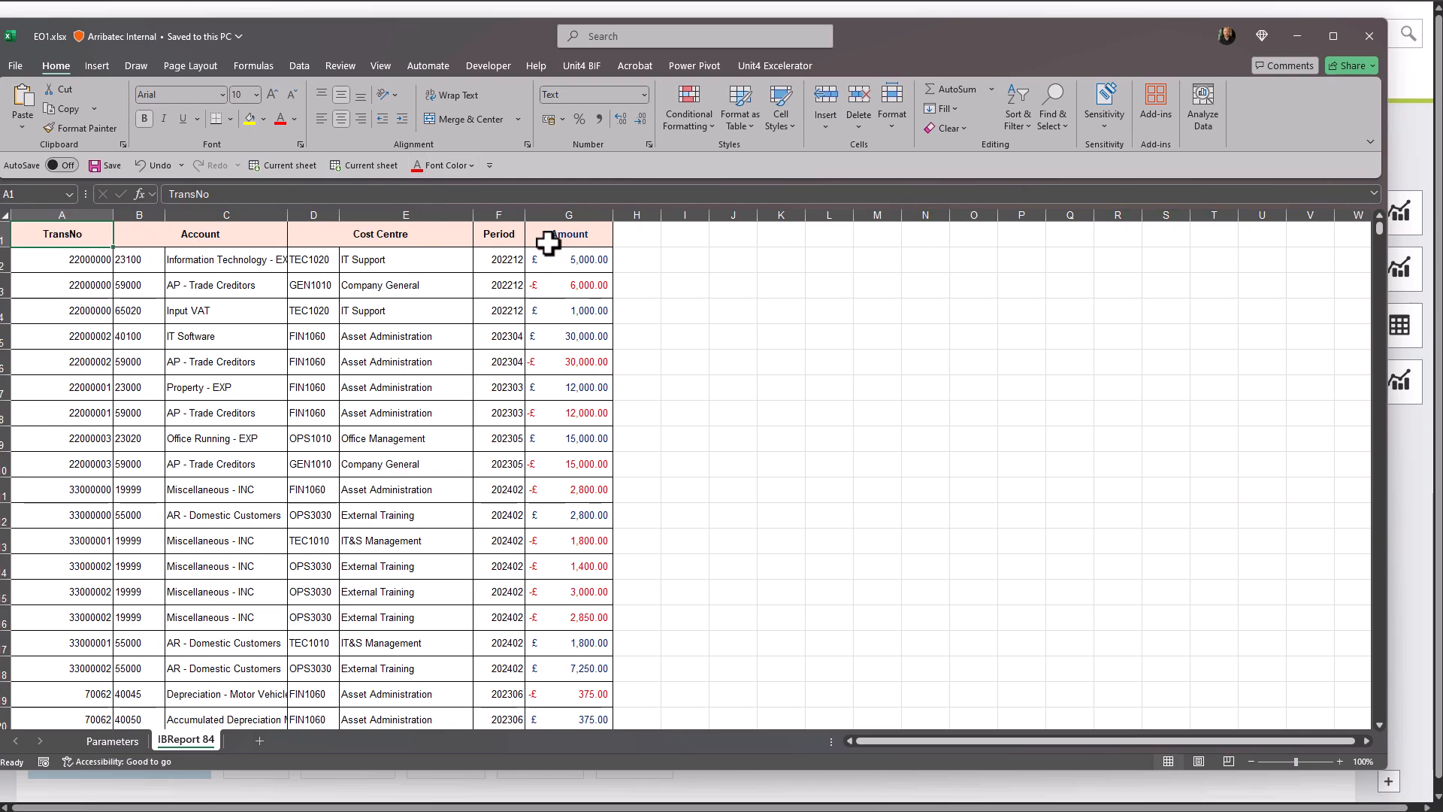
Inspect the total formula beneath the last row of the Amount column, and close the EO1 workbook
left_click_drag(1380, 225, 1386, 724)
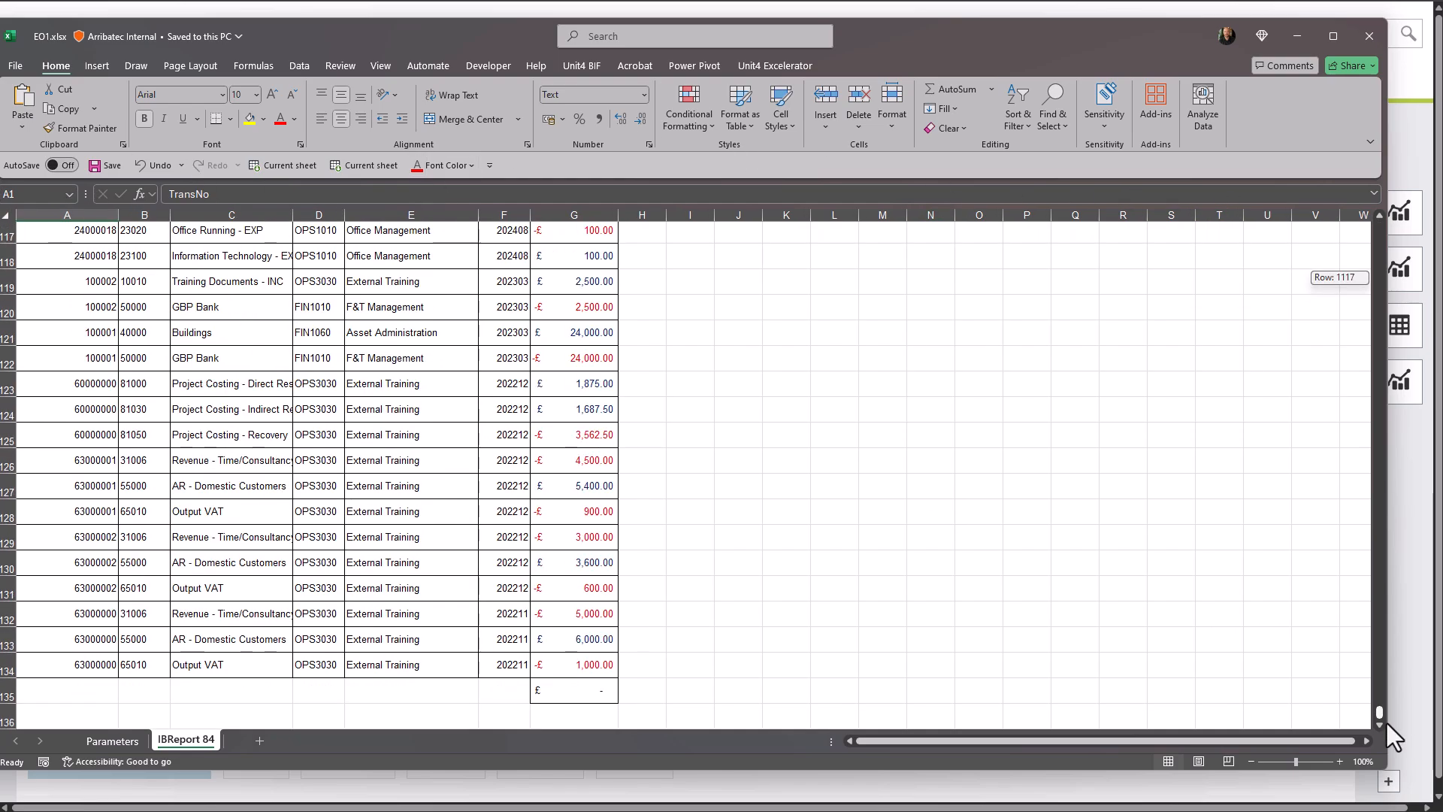
left_click(571, 690)
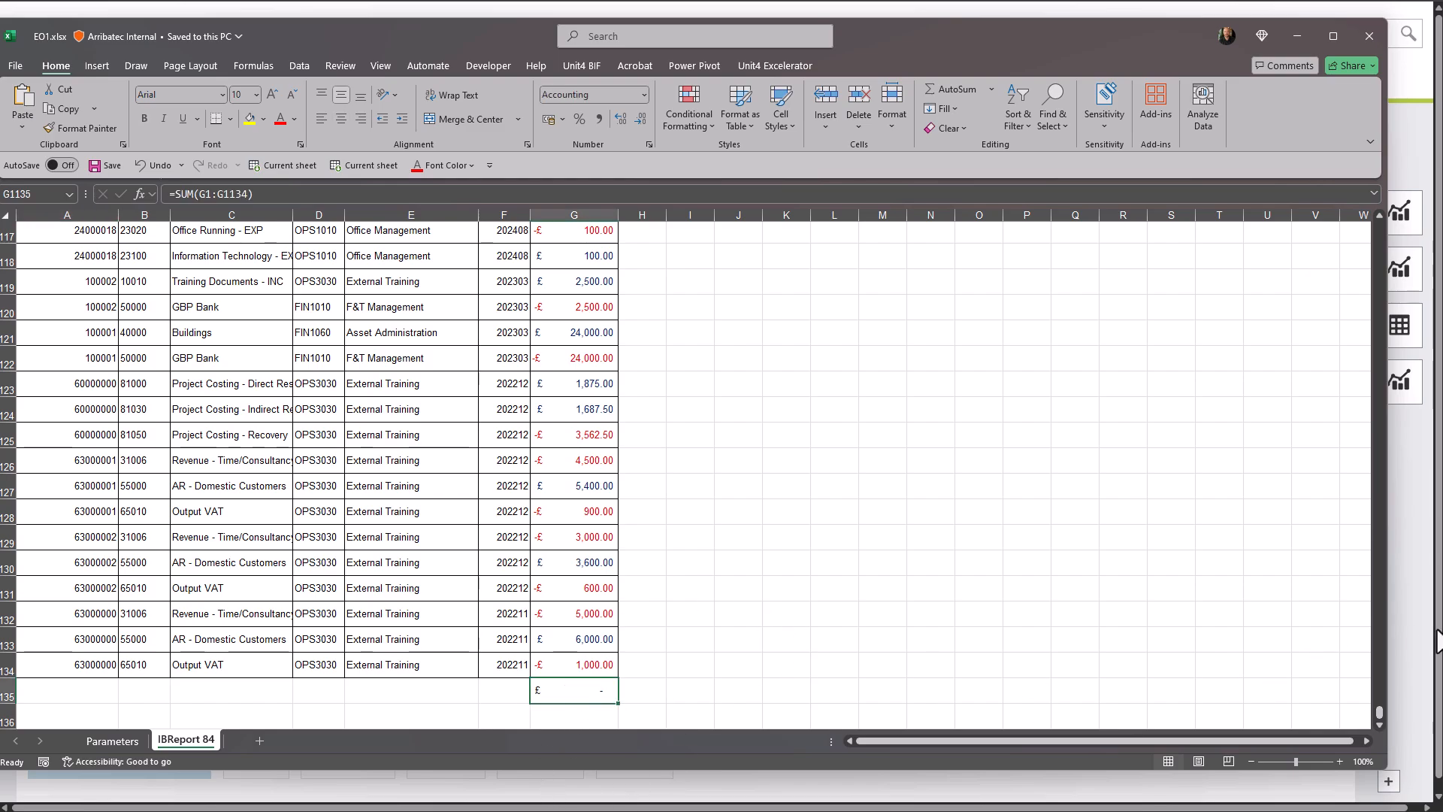
left_click_drag(1379, 712, 1396, 209)
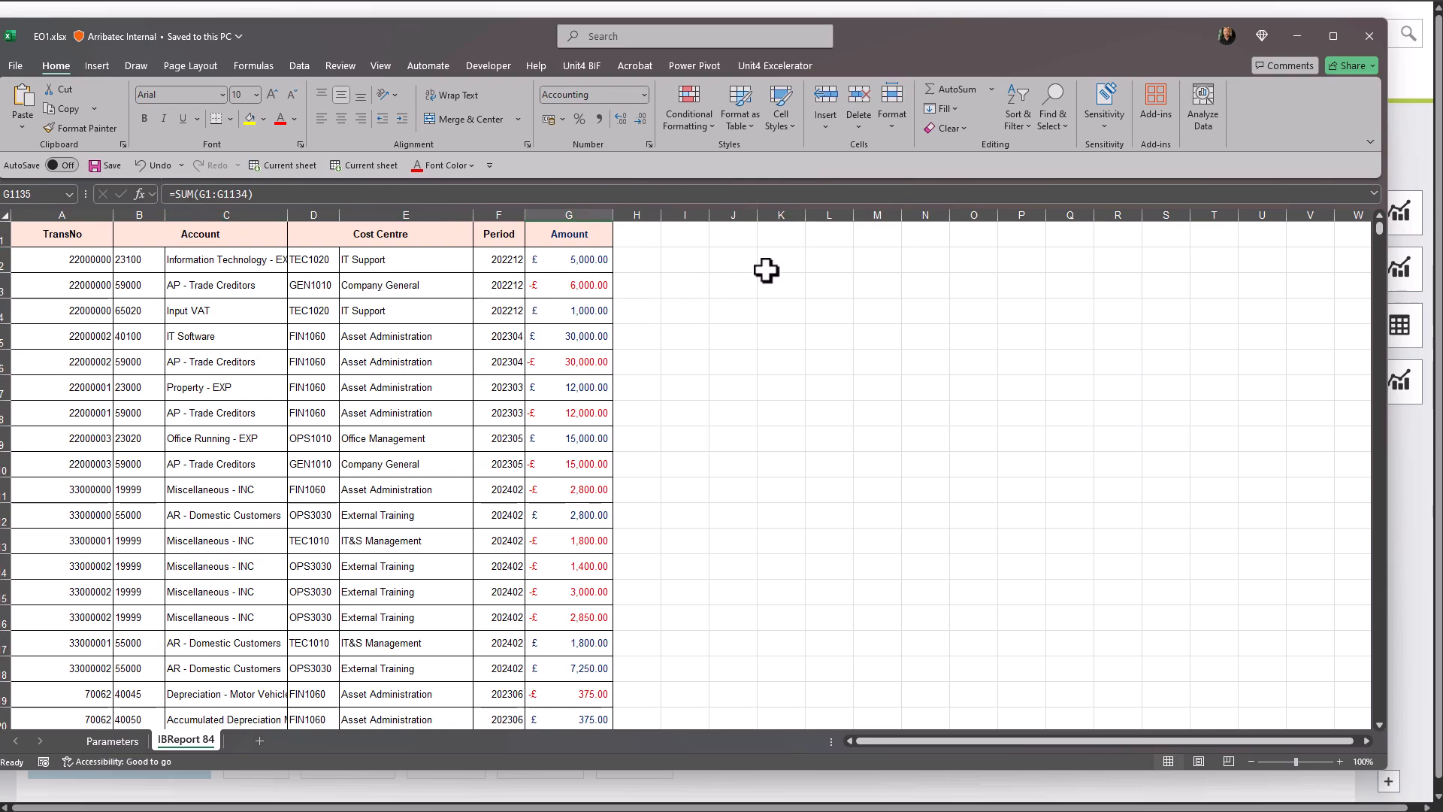
left_click(1368, 34)
Start a new report design, open EXCELERATOR ONE.rerx in Unit4 Report Engine, and enlarge its window
left_click(505, 309)
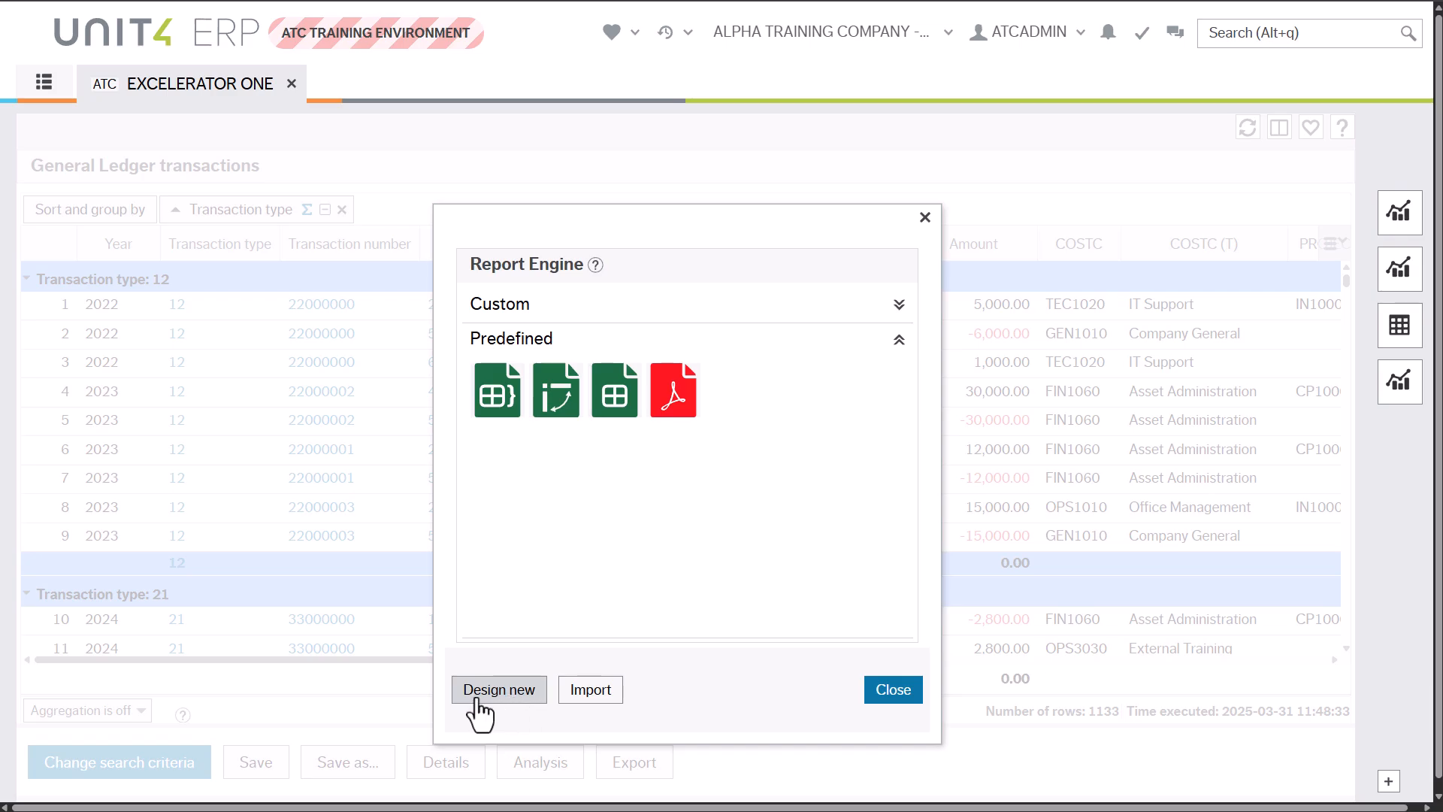
left_click(504, 691)
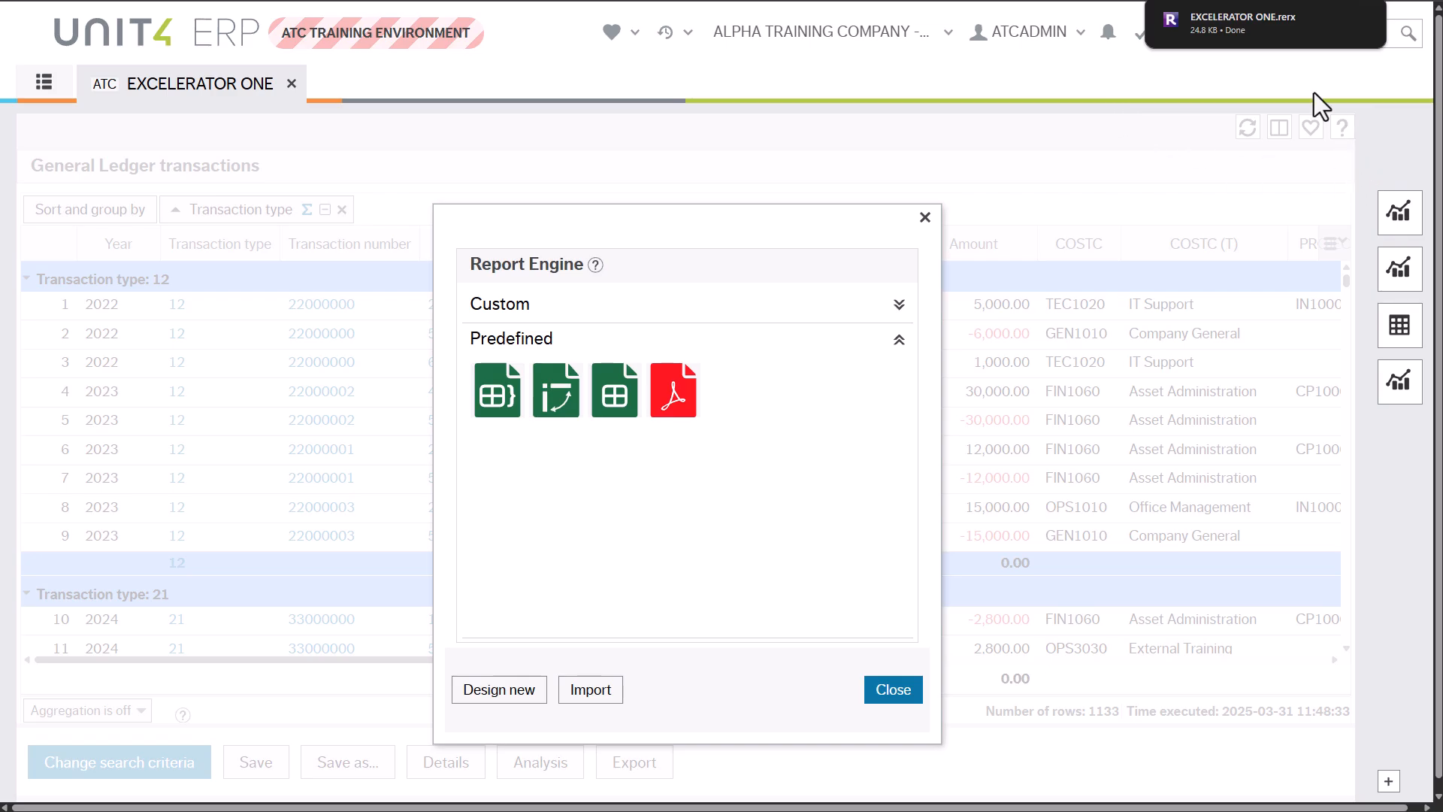
left_click(1229, 18)
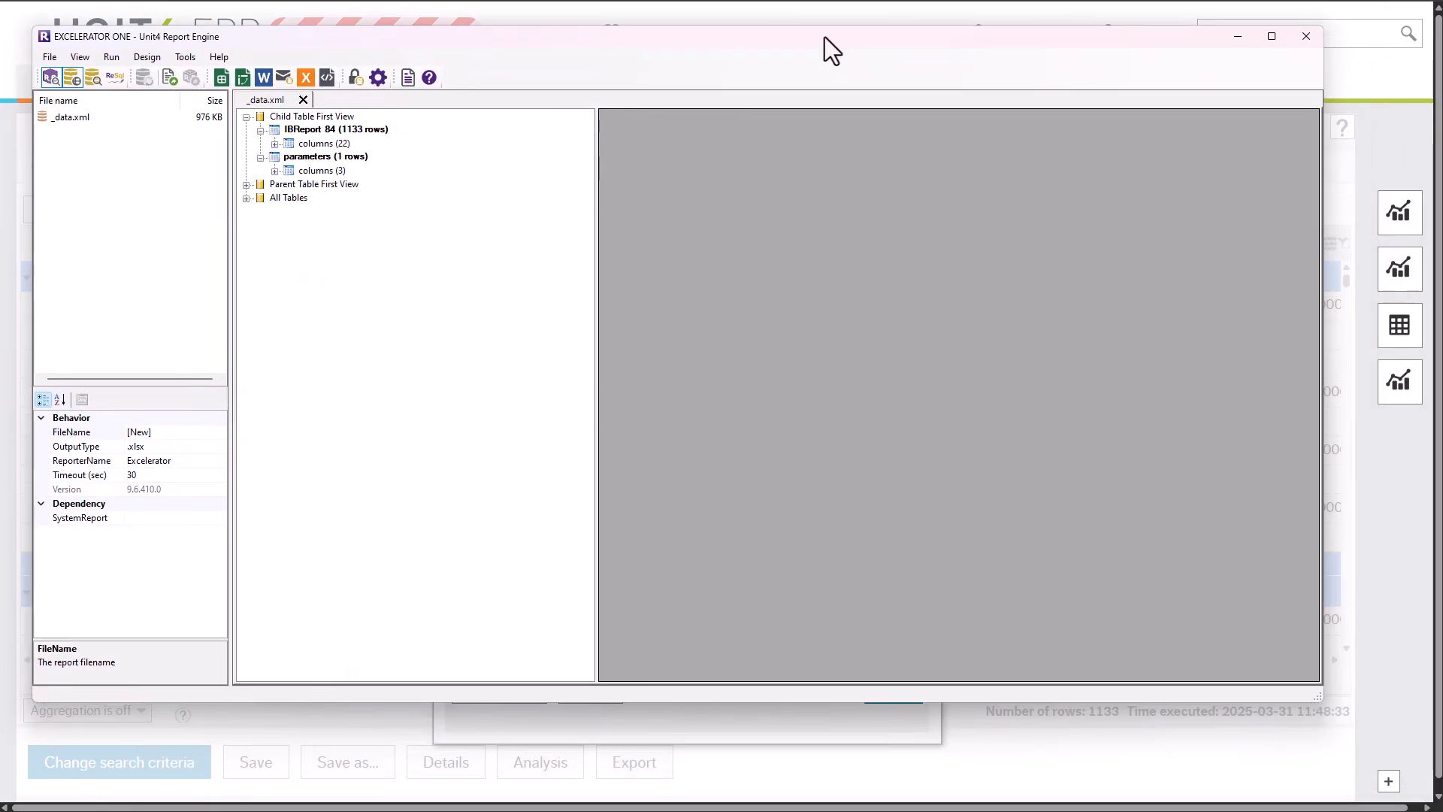
left_click_drag(824, 38, 819, 28)
left_click_drag(1310, 684, 1394, 770)
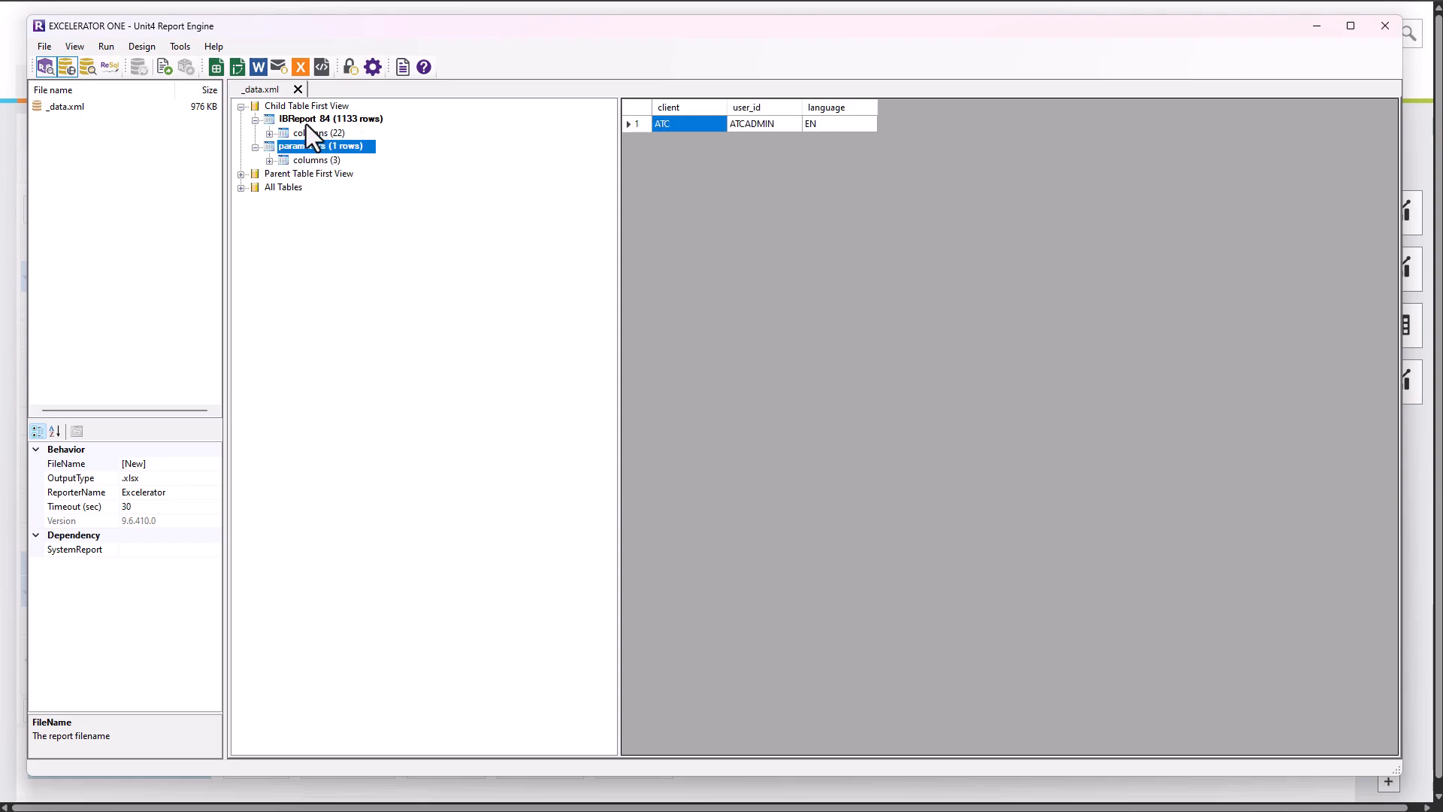
Display the IBReport 84 table's data and widen the data grid to show more columns
left_click(308, 120)
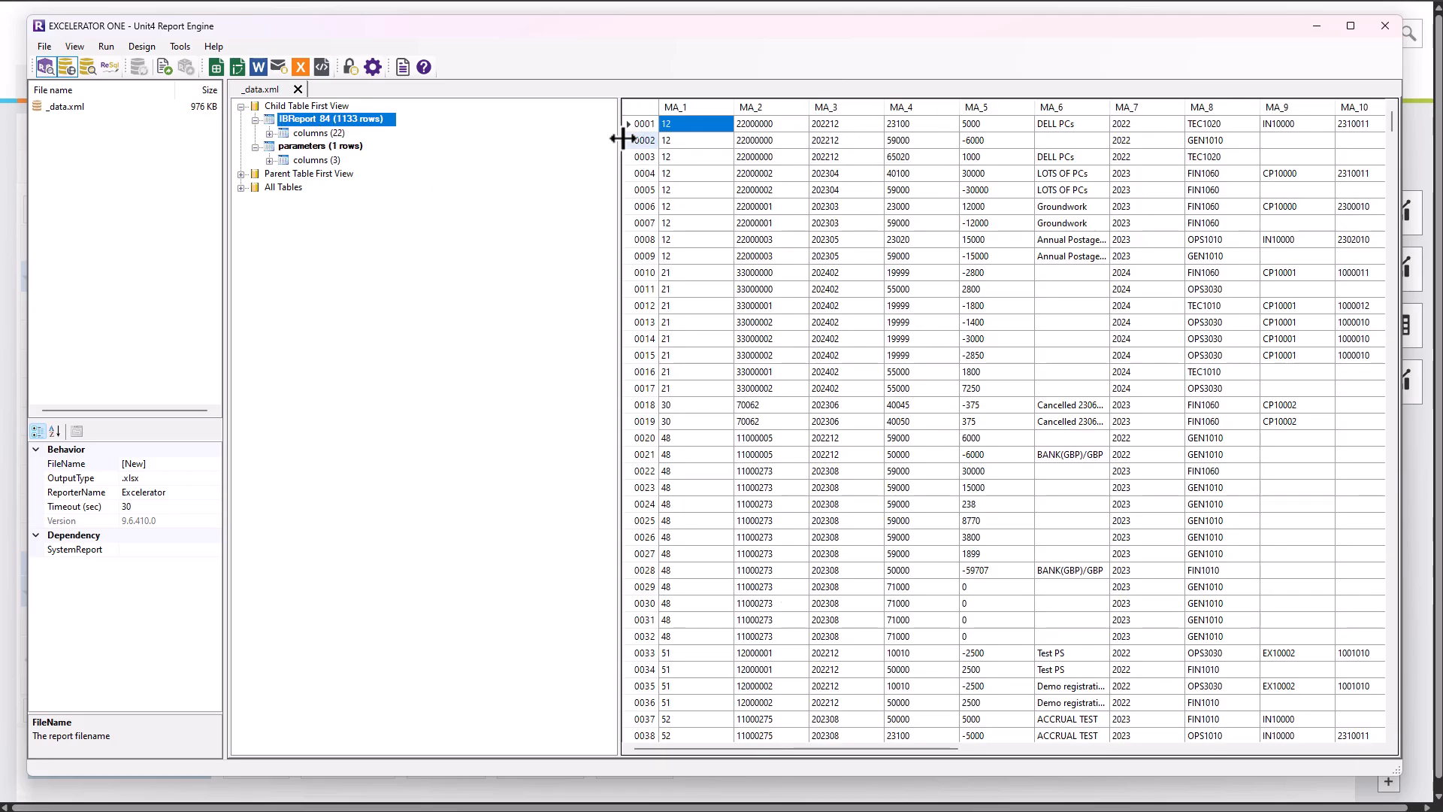
left_click_drag(621, 138, 460, 129)
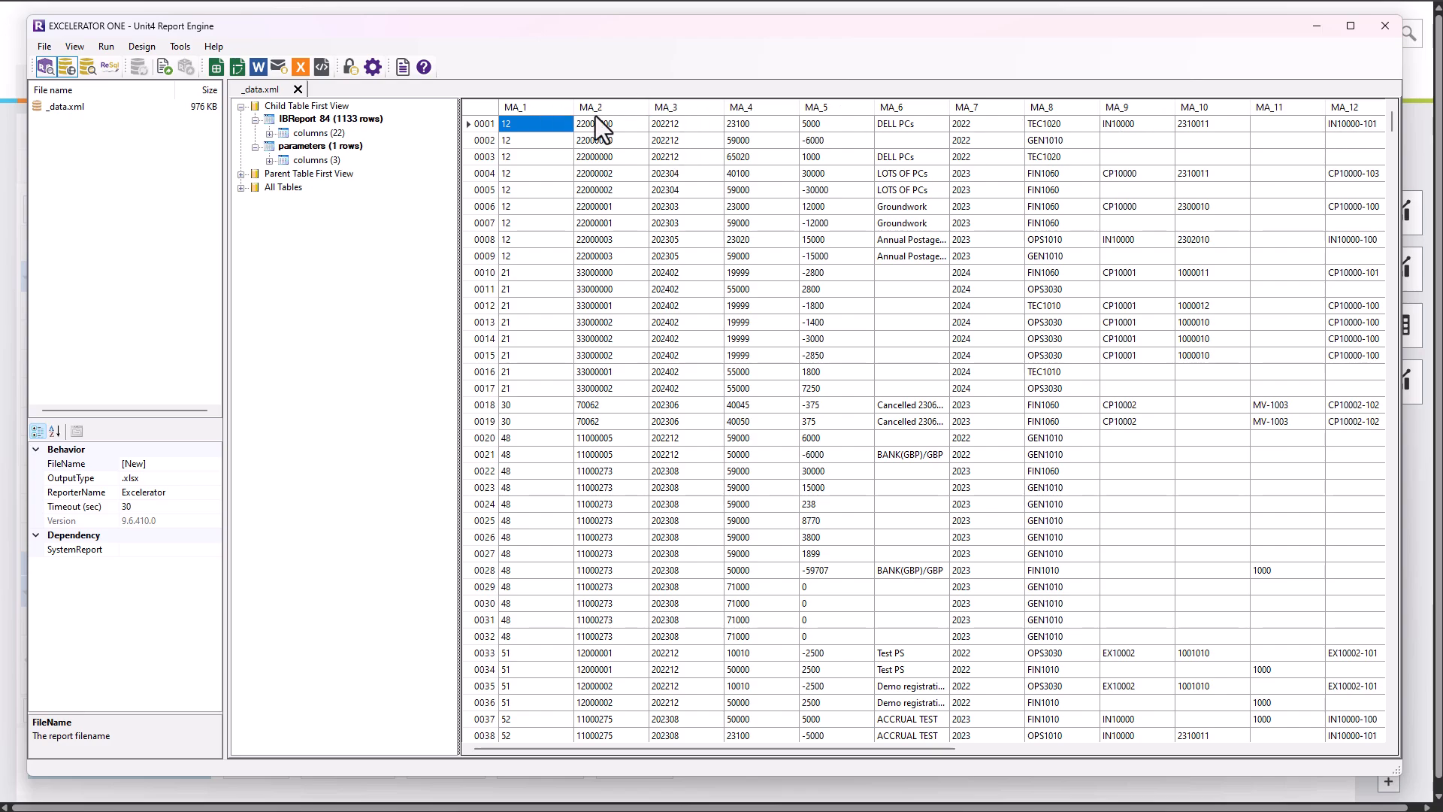
Review the column list of the IBReport 84 table, and collapse the table in the data tree
left_click(270, 134)
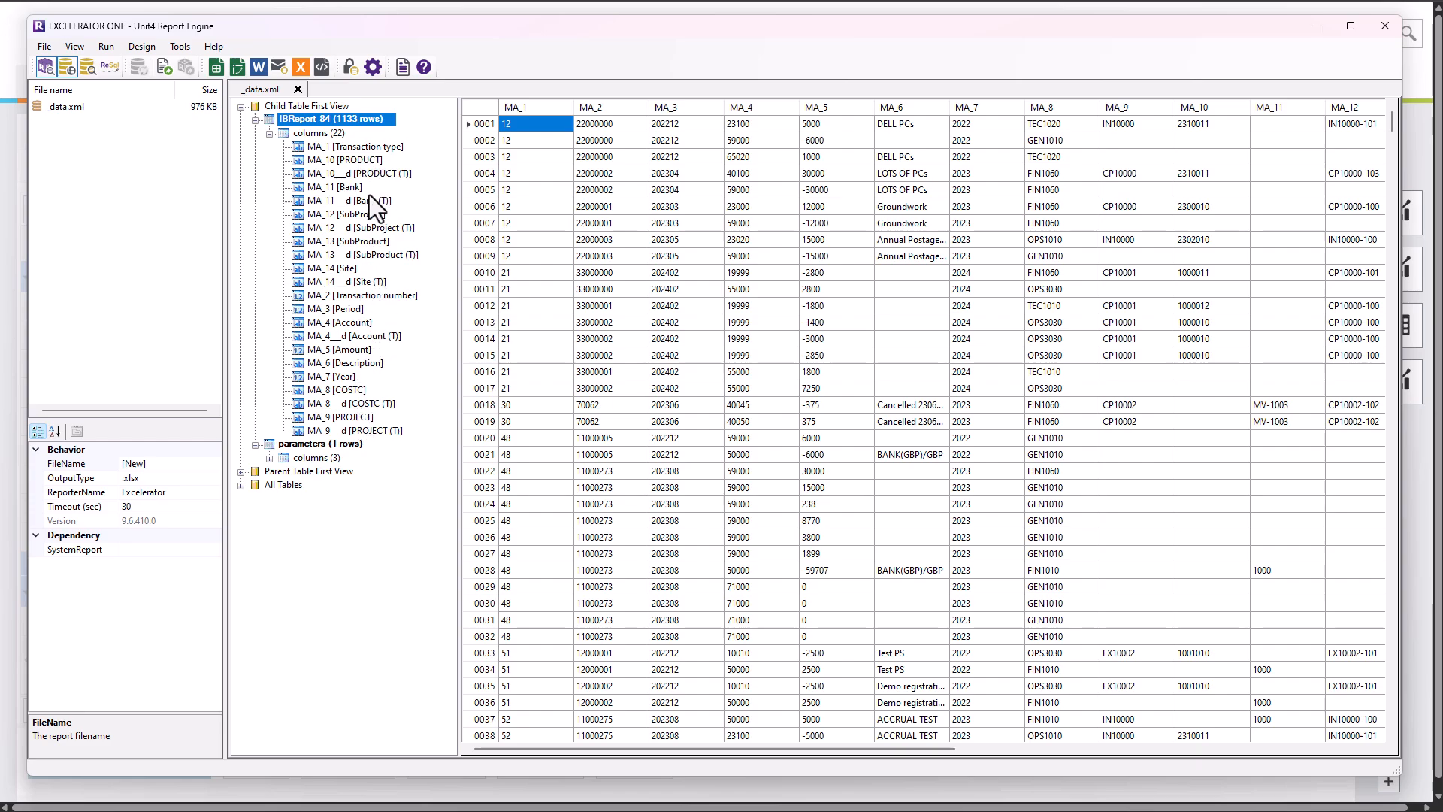
left_click(269, 133)
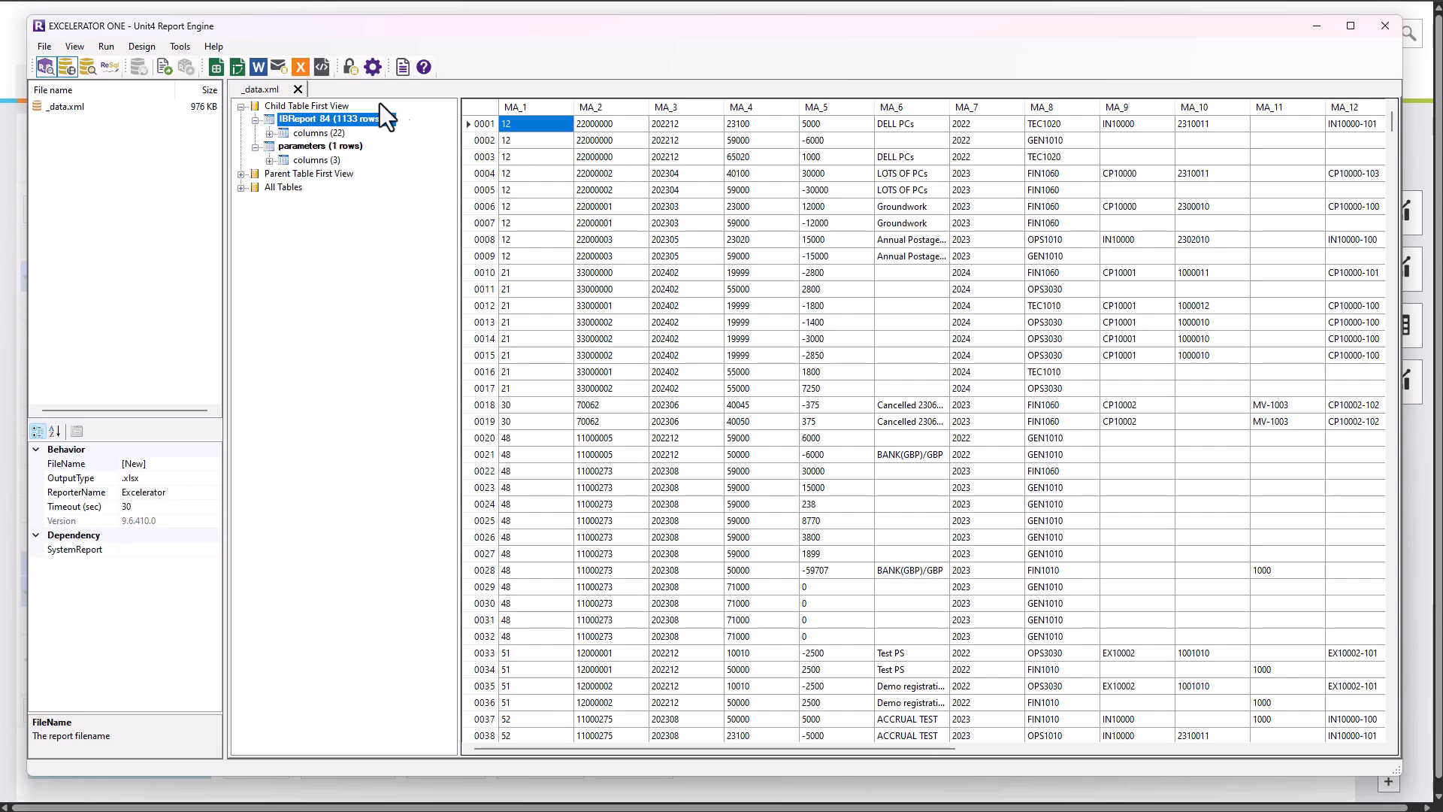
left_click(256, 122)
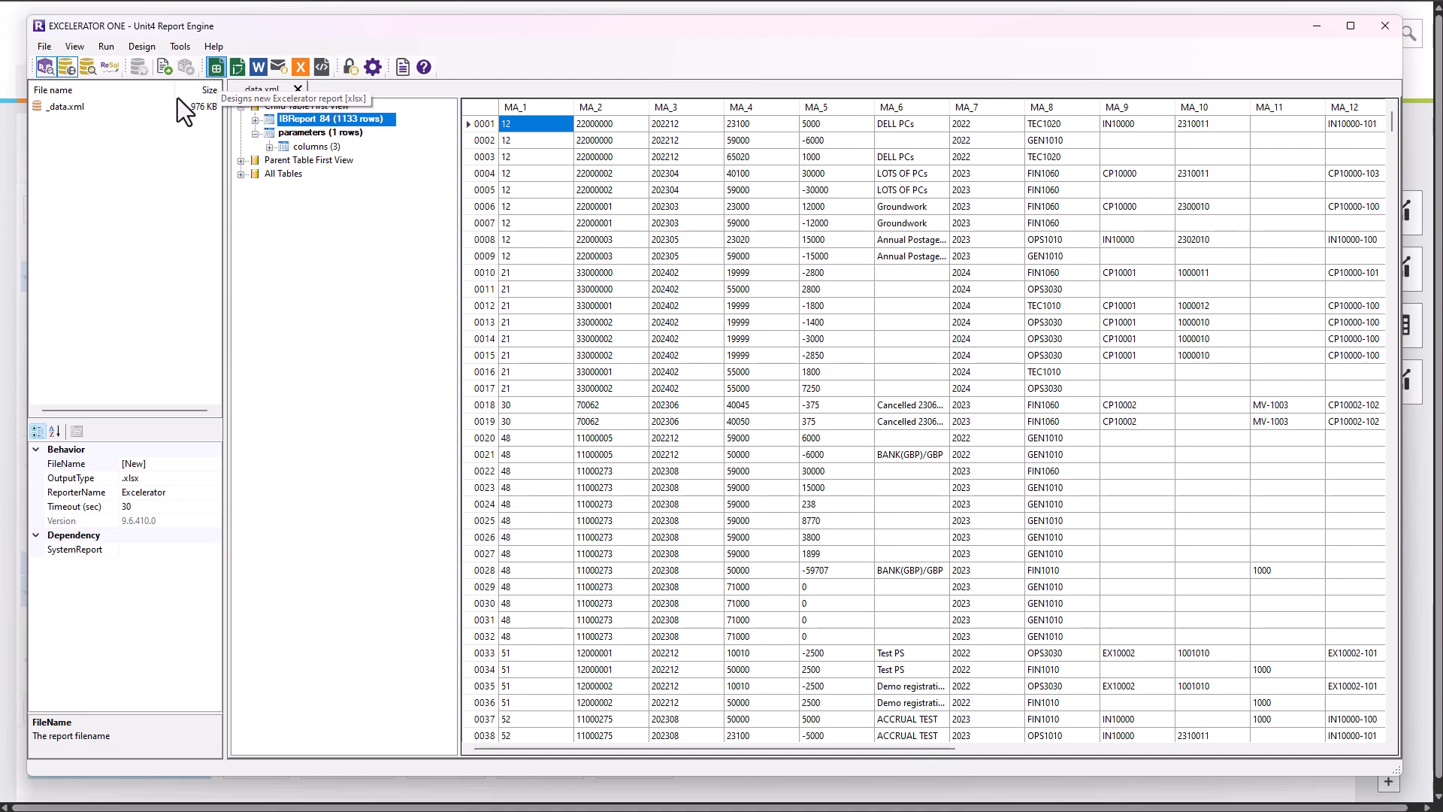
Design a new Excelerator report in xlsx format, and clear the other workbook window away from its template
left_click(211, 67)
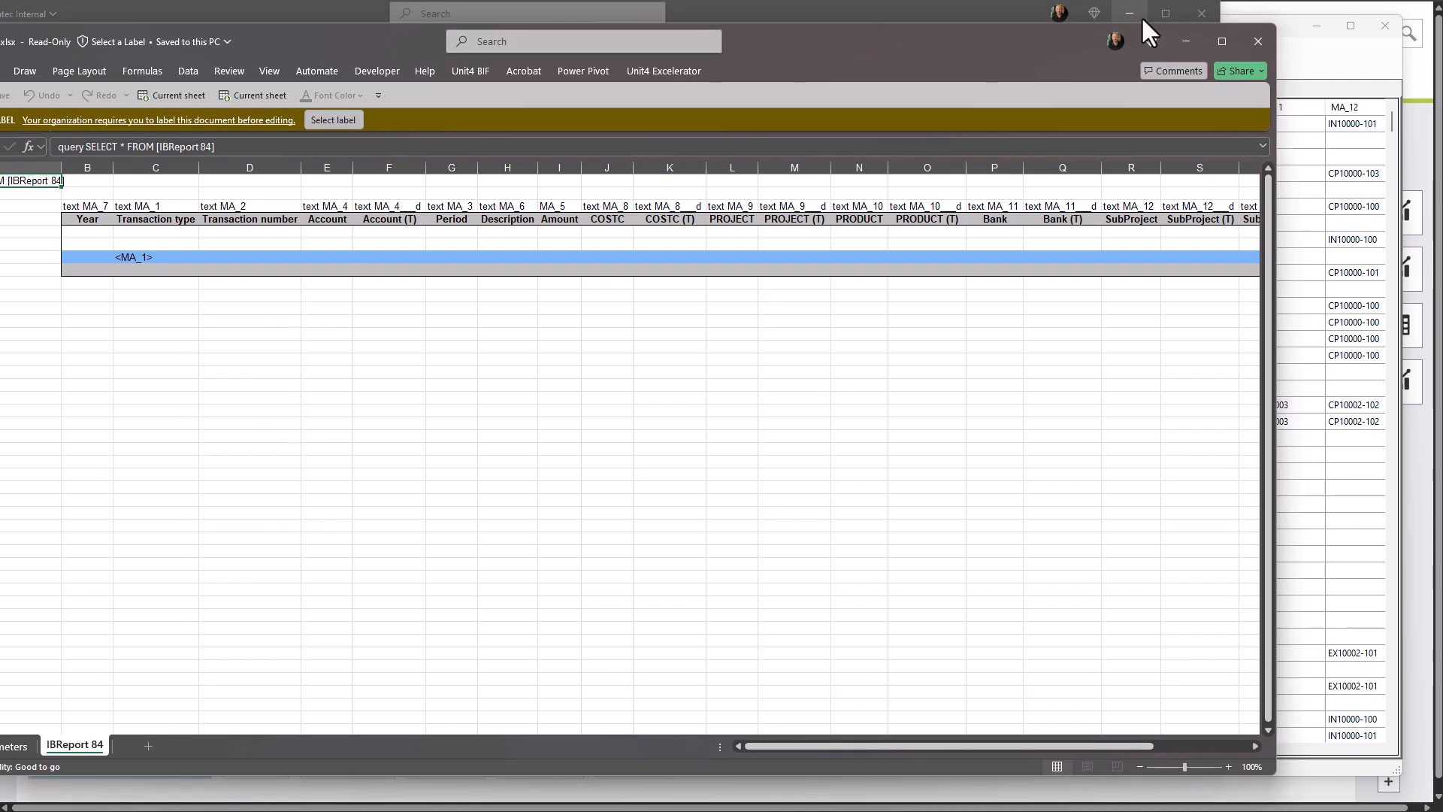
left_click(1141, 16)
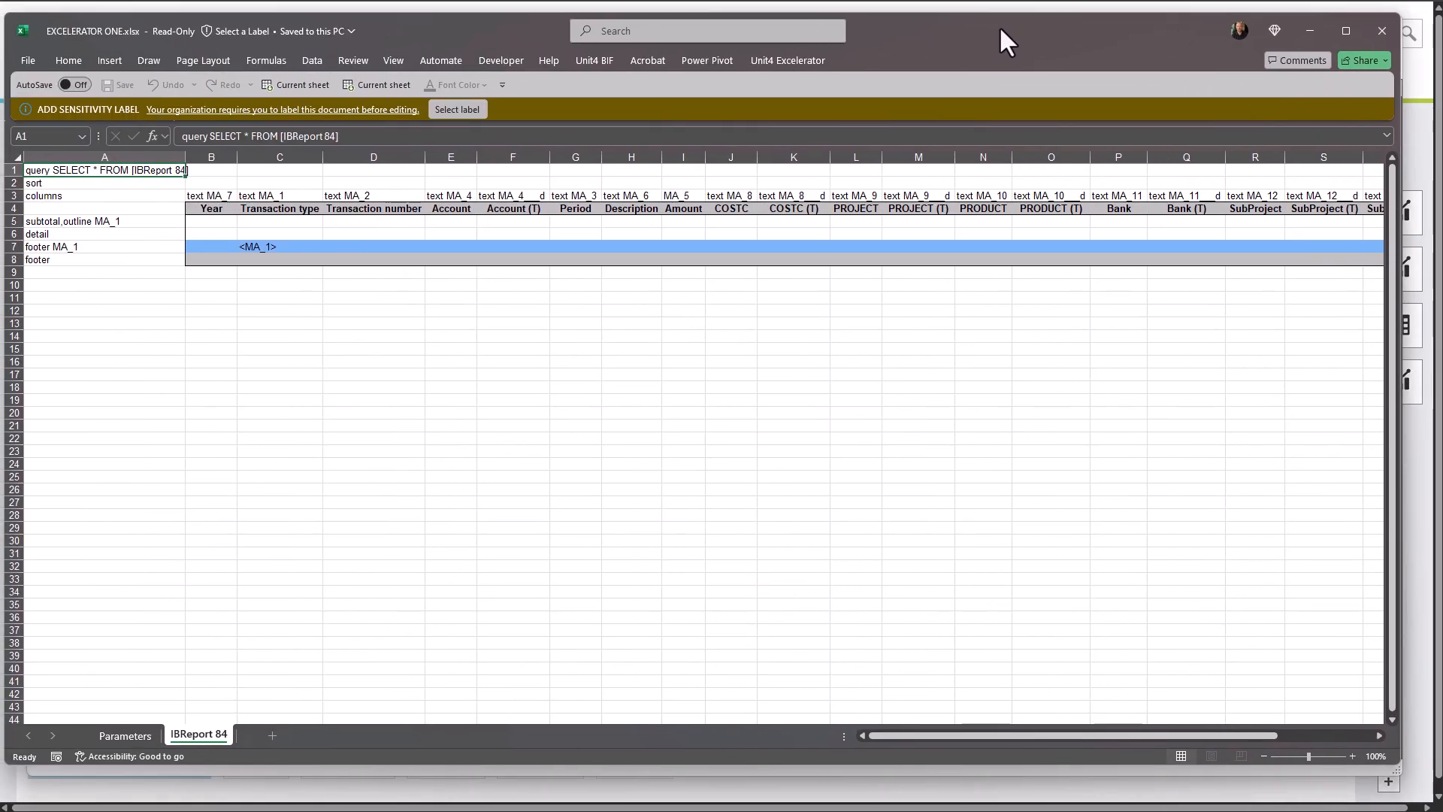
left_click_drag(1001, 29, 998, 34)
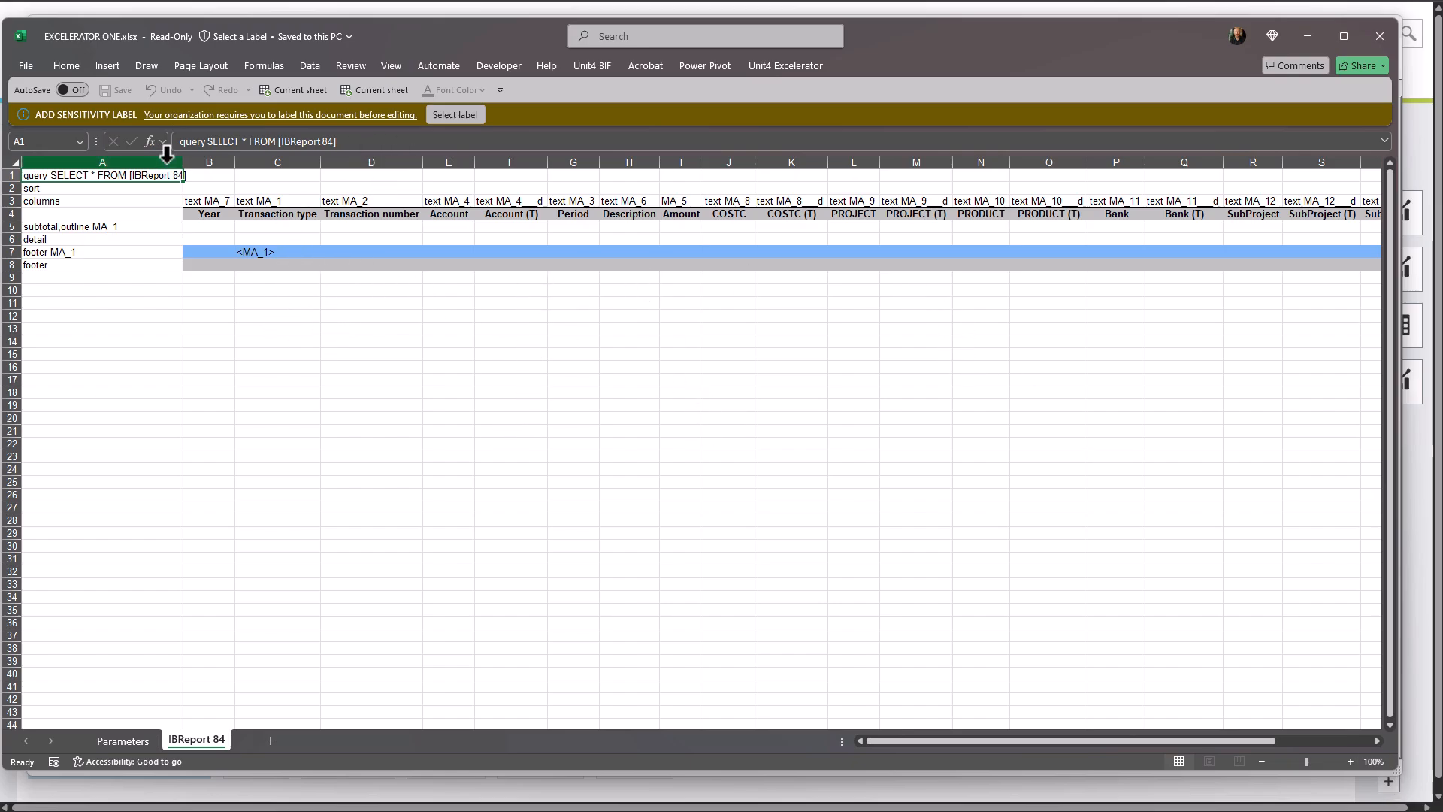
Apply the Arribatec Internal sensitivity label to the EXCELERATOR ONE.xlsx template
left_click(471, 113)
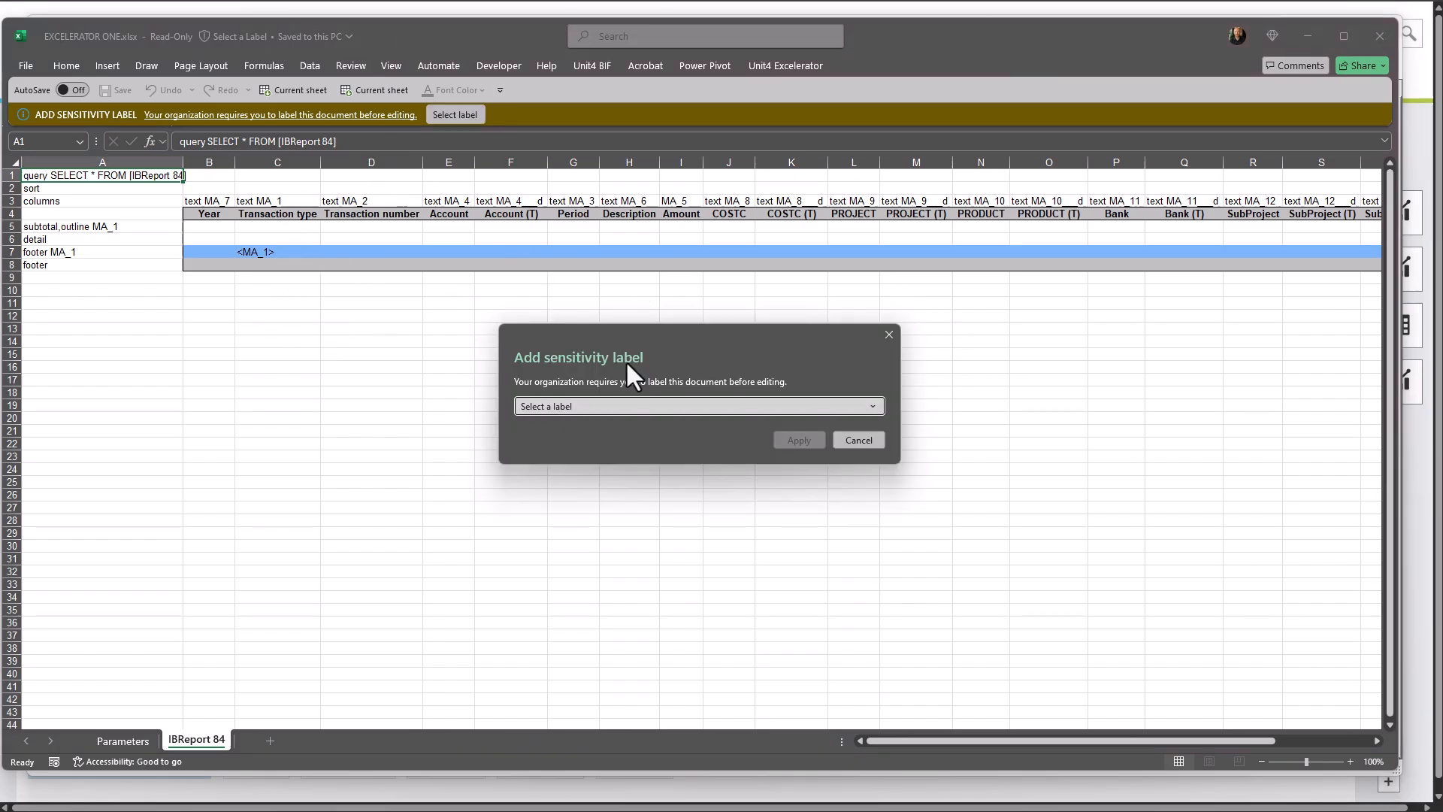
left_click(652, 405)
left_click(564, 461)
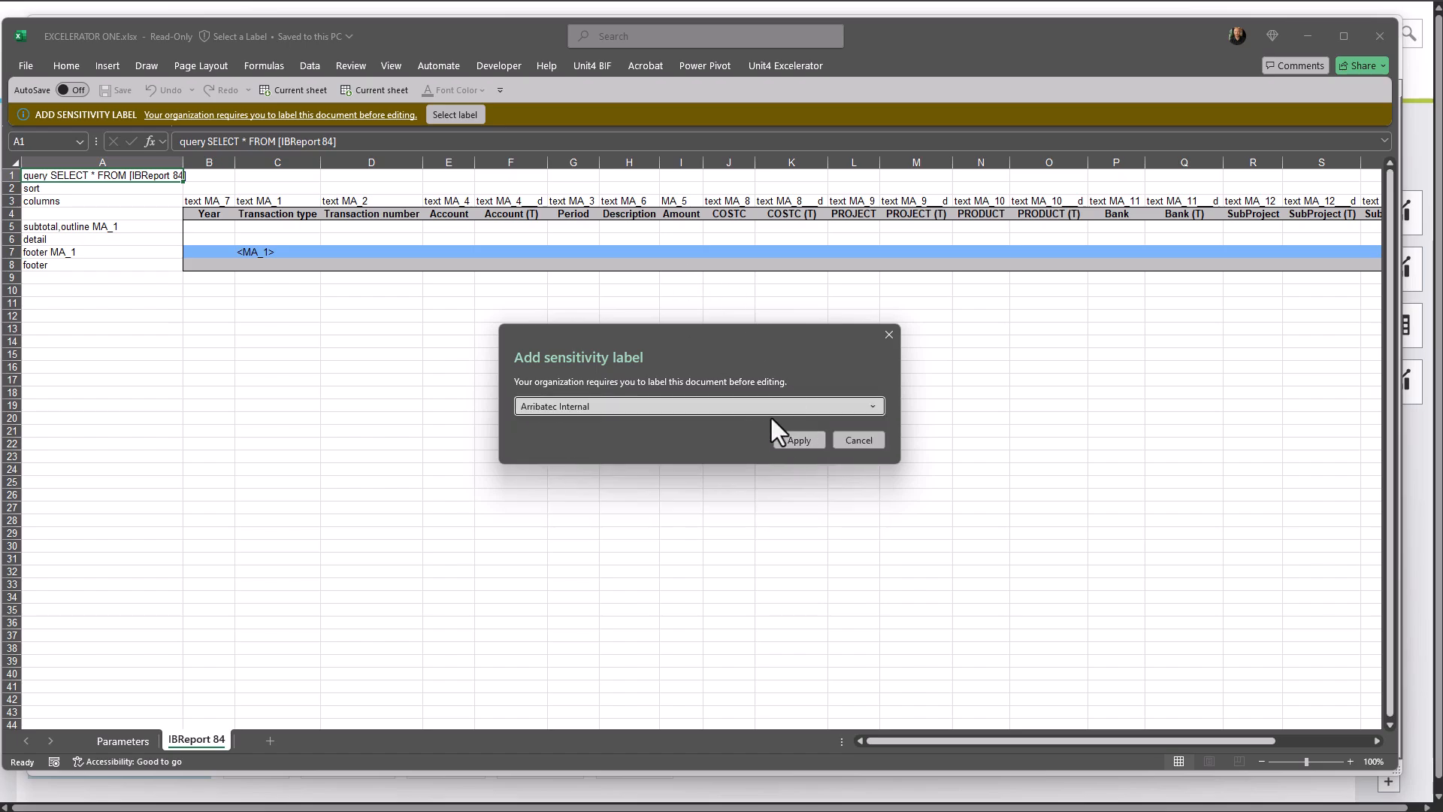
left_click(796, 443)
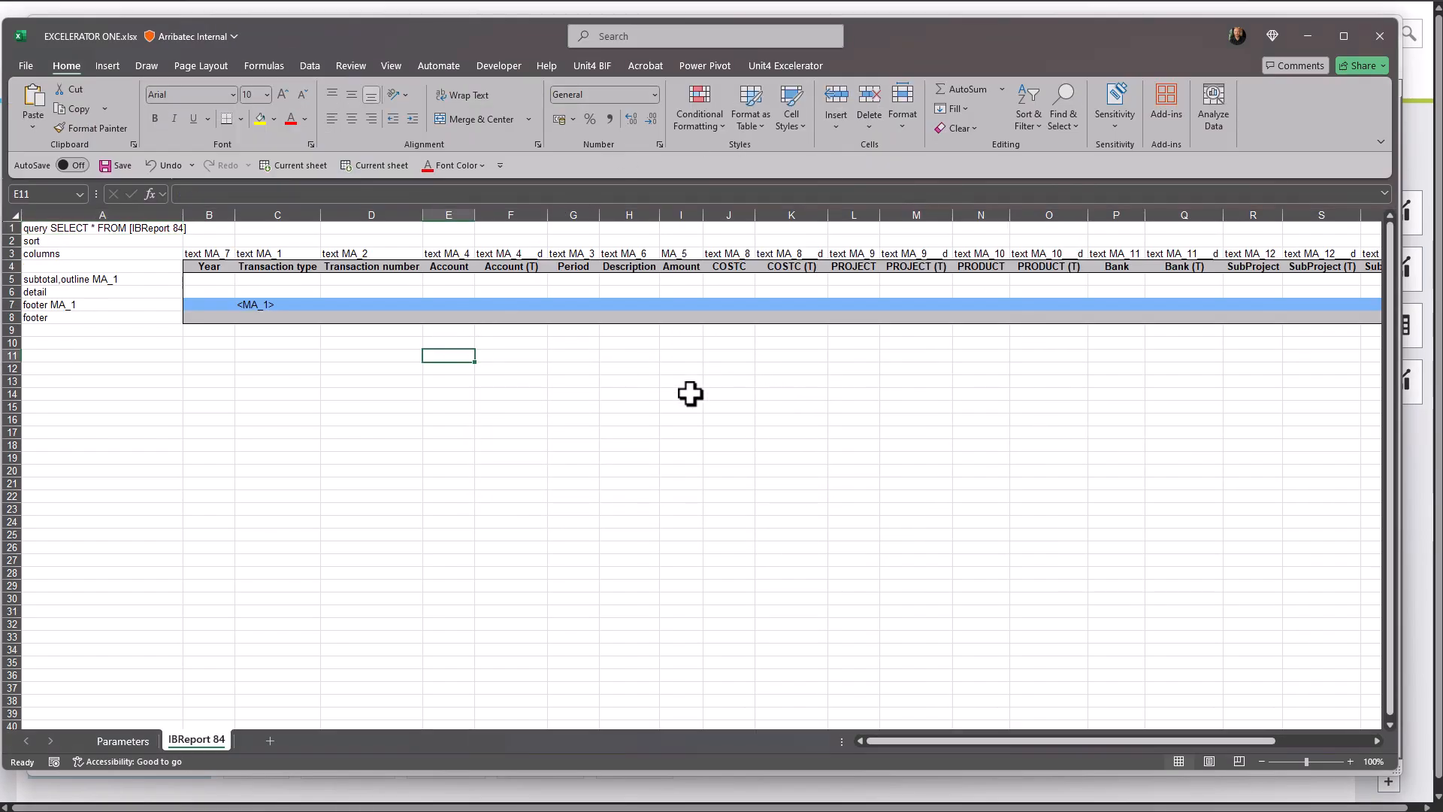
Remove the two footer rows and the MA_1 subtotal outline row from the IBReport 84 sheet
left_click_drag(11, 317, 10, 309)
right_click(12, 309)
left_click(71, 474)
double_click(32, 279)
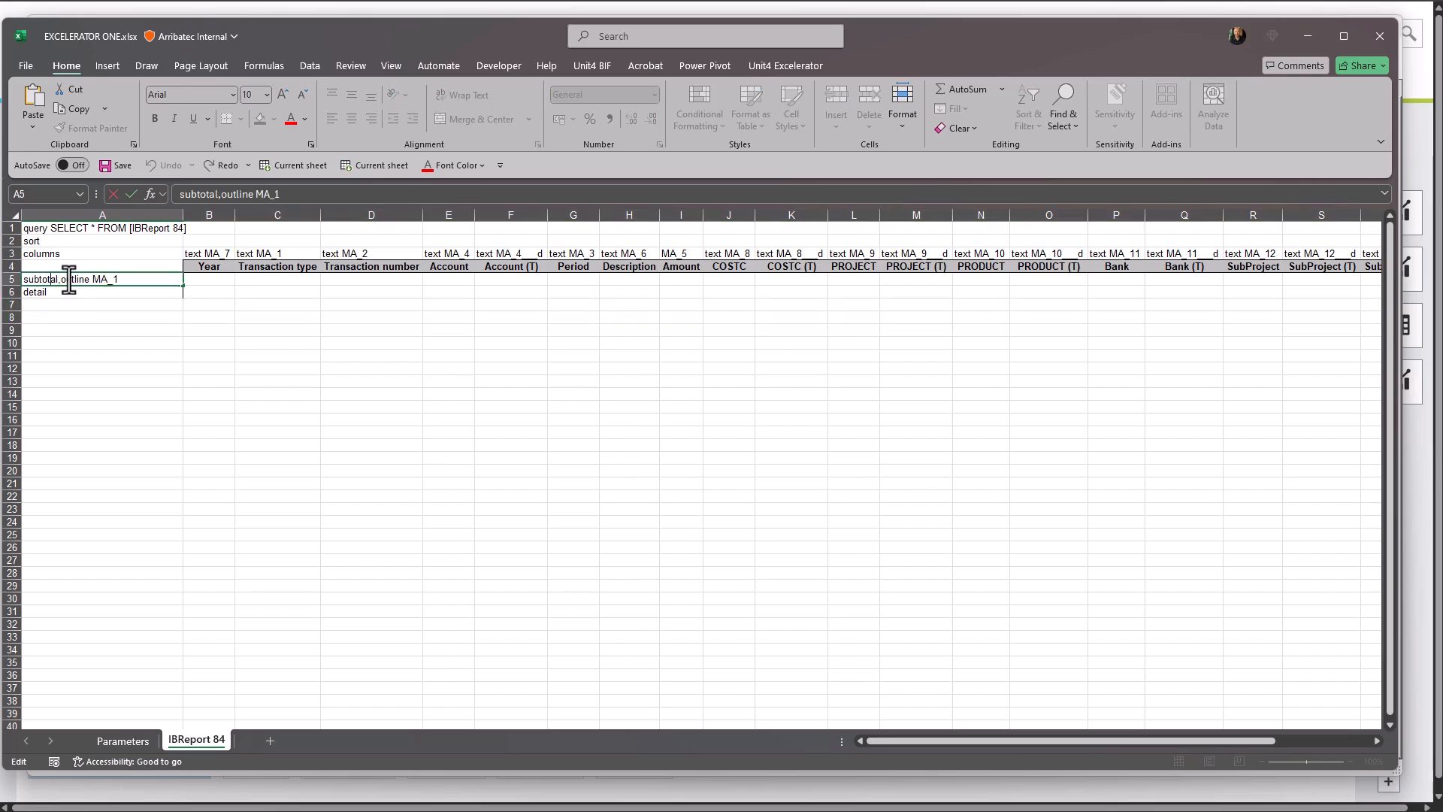
left_click_drag(91, 279, 4, 280)
right_click(4, 281)
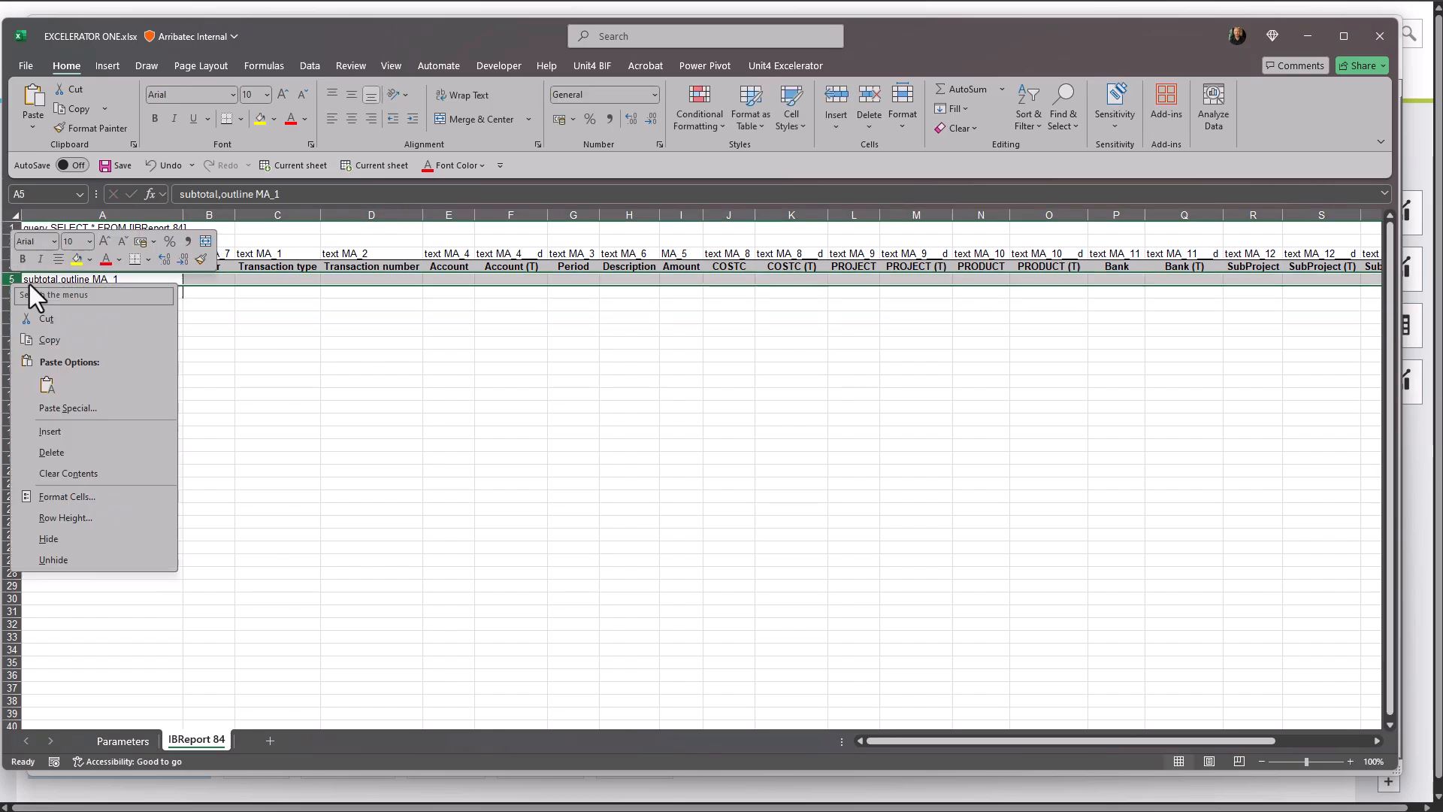
left_click(67, 449)
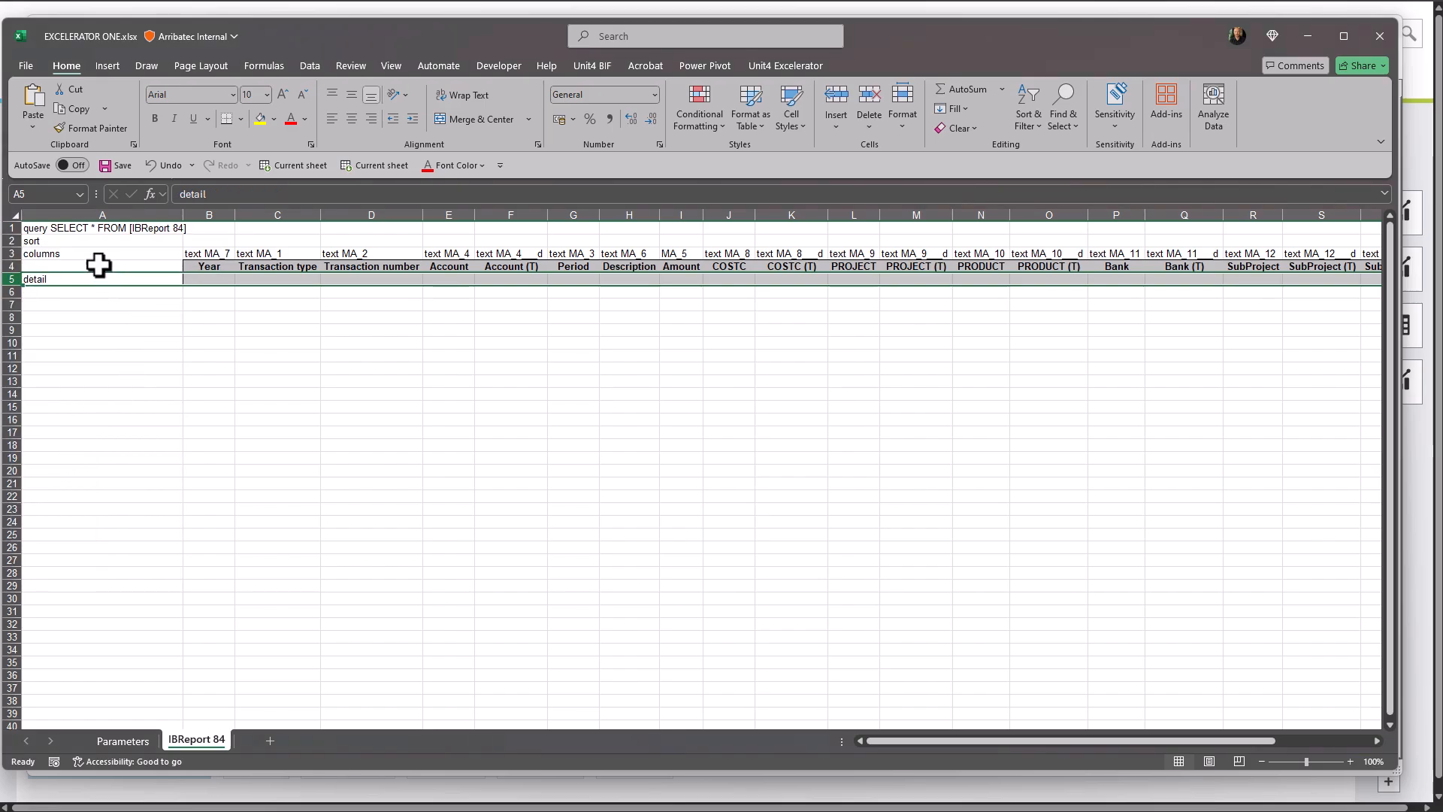
Complete the sort instruction in cell A2 as "sort ma_8"
left_click(55, 240)
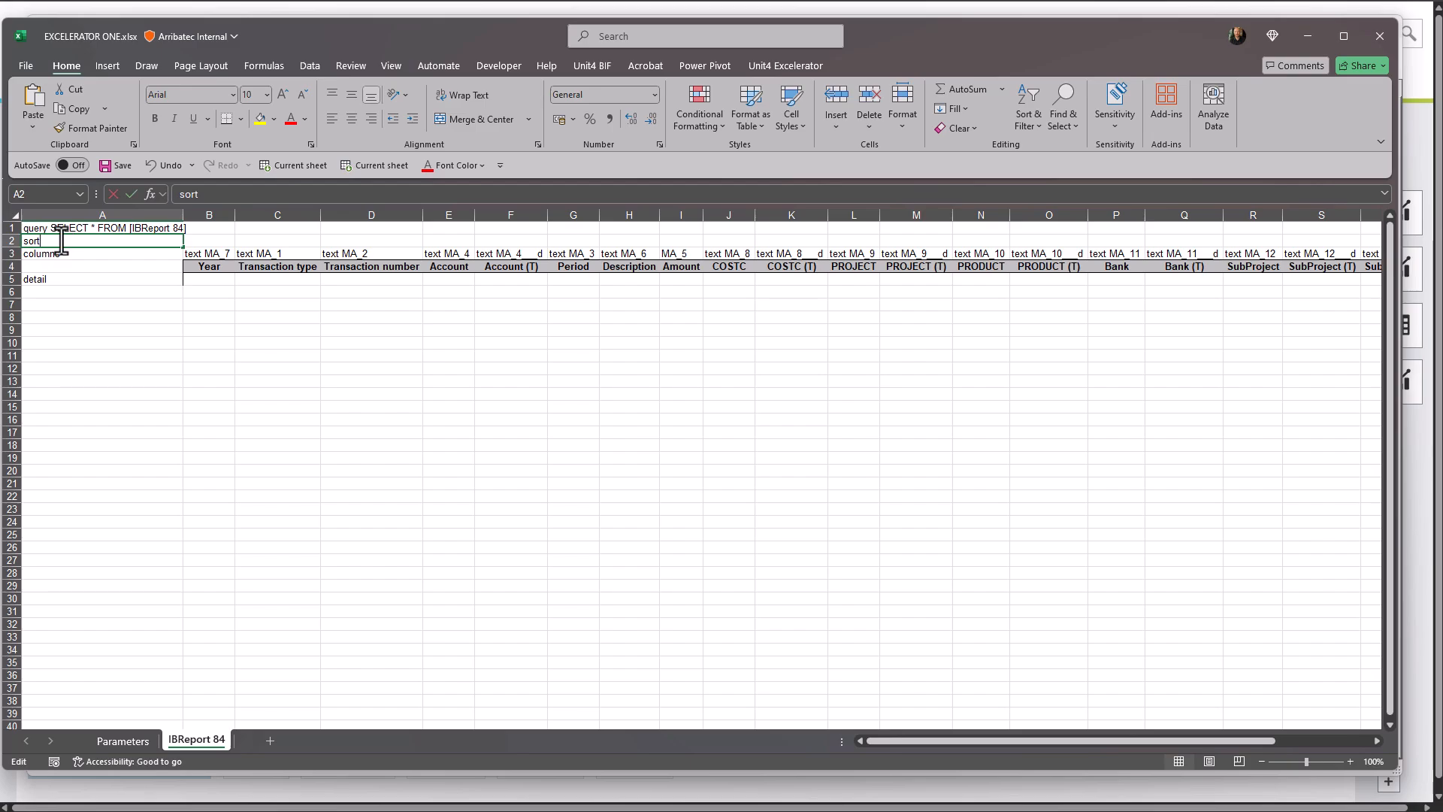
key("F2")
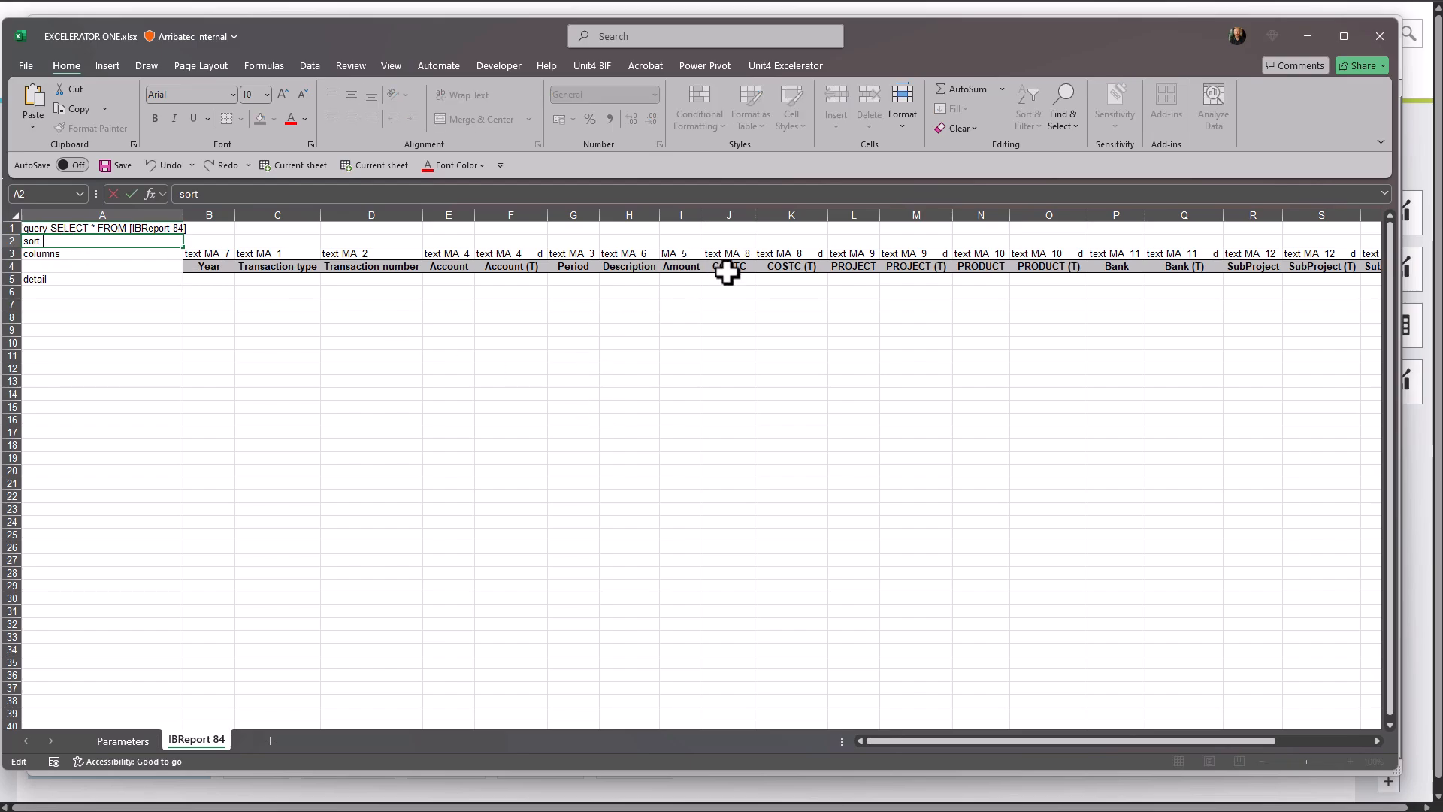
type("ma_8")
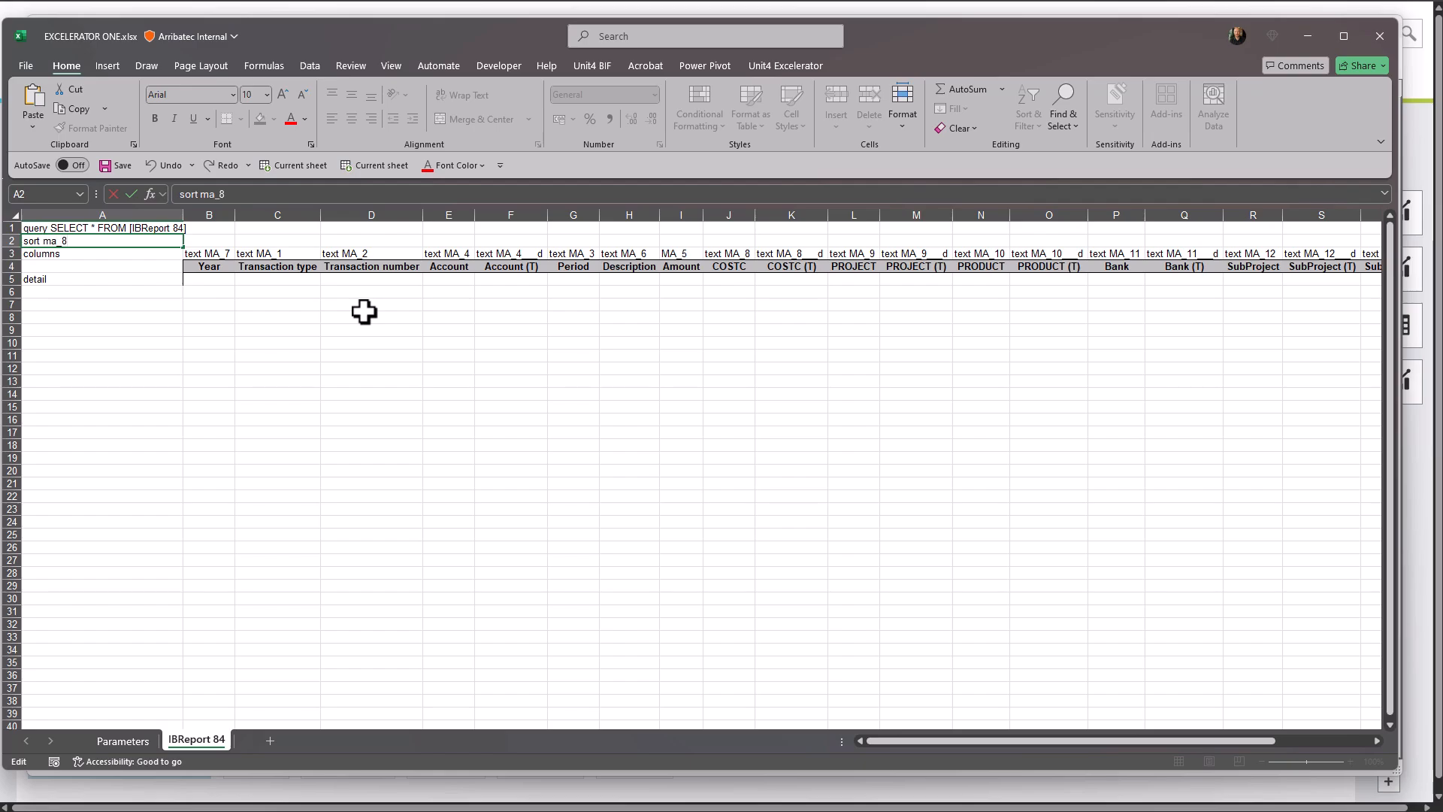
key("Tab")
left_click(43, 280)
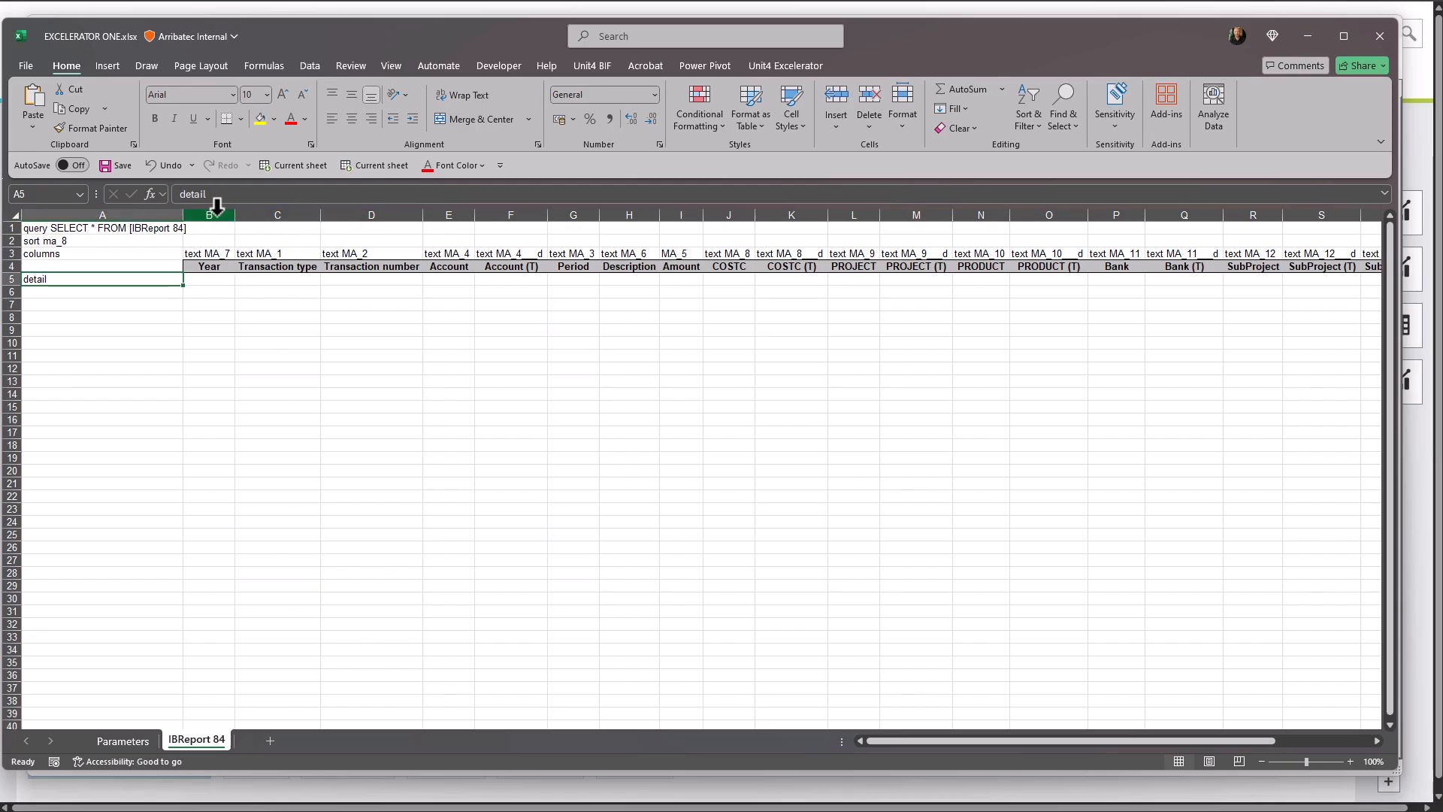
Reduce the layout to transaction number, COSTC, PROJECT, Account, Period and Amount columns with their descriptions, and rename the first header TransNo
left_click_drag(215, 209, 290, 216)
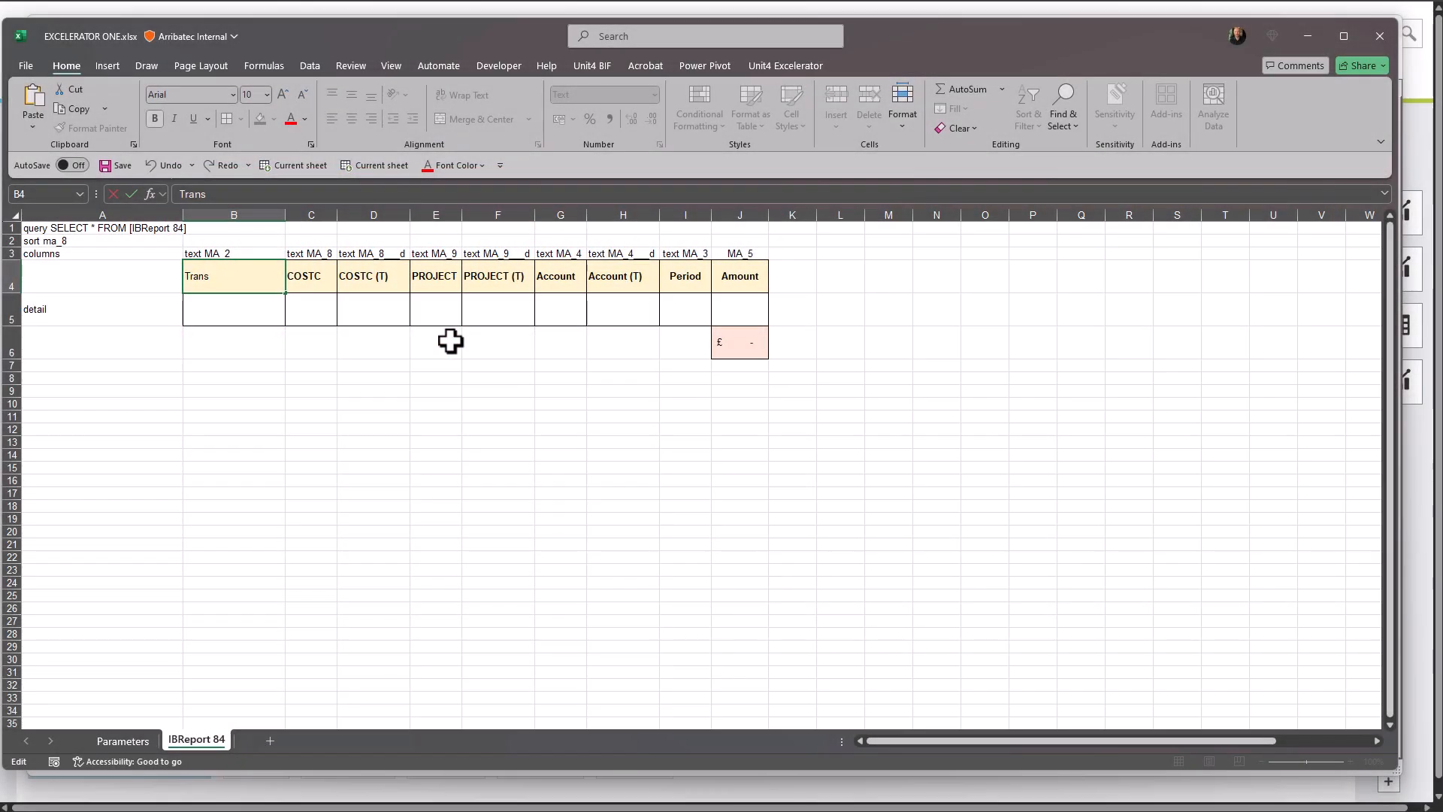
key("Tab")
Narrow the TransNo column, and widen the COSTC (T), PROJECT (T) and Account (T) description columns
left_click_drag(285, 214, 463, 215)
left_click(382, 224)
left_click(331, 211)
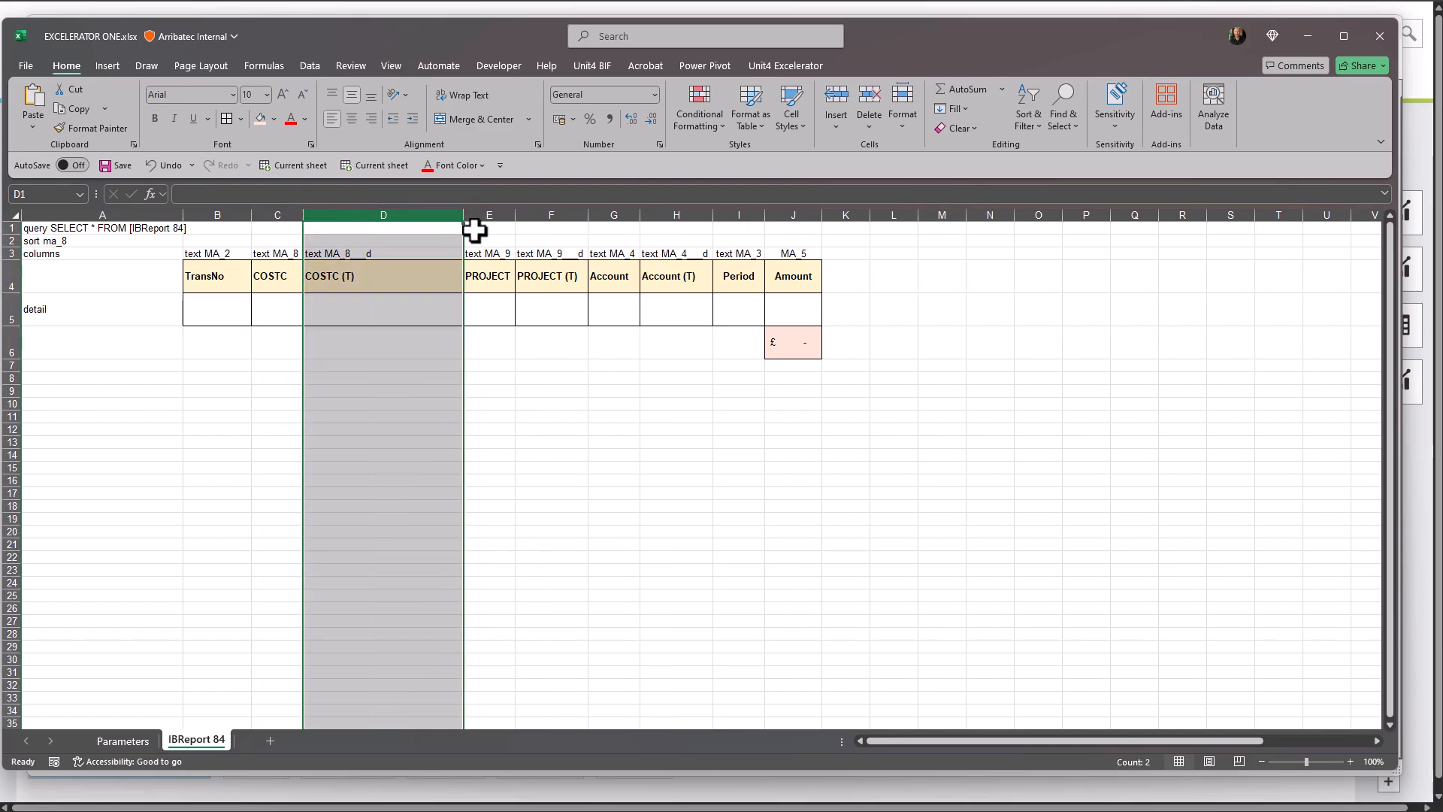
left_click(562, 216)
left_click_drag(589, 215, 664, 216)
left_click(752, 216)
left_click_drag(789, 216, 836, 216)
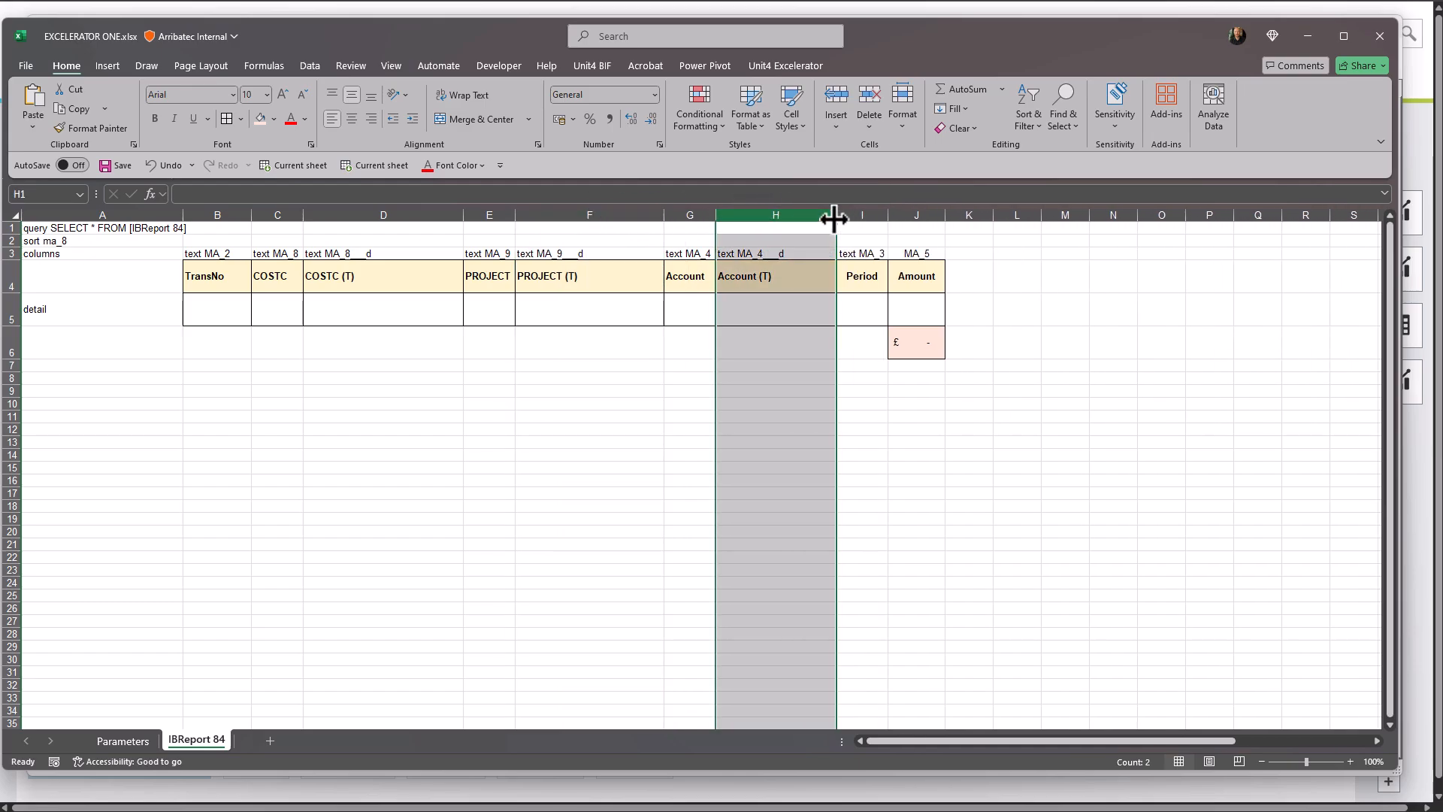
Save and close the EXCELERATOR ONE.xlsx template, and bring the Report Engine window fully into view
left_click(916, 378)
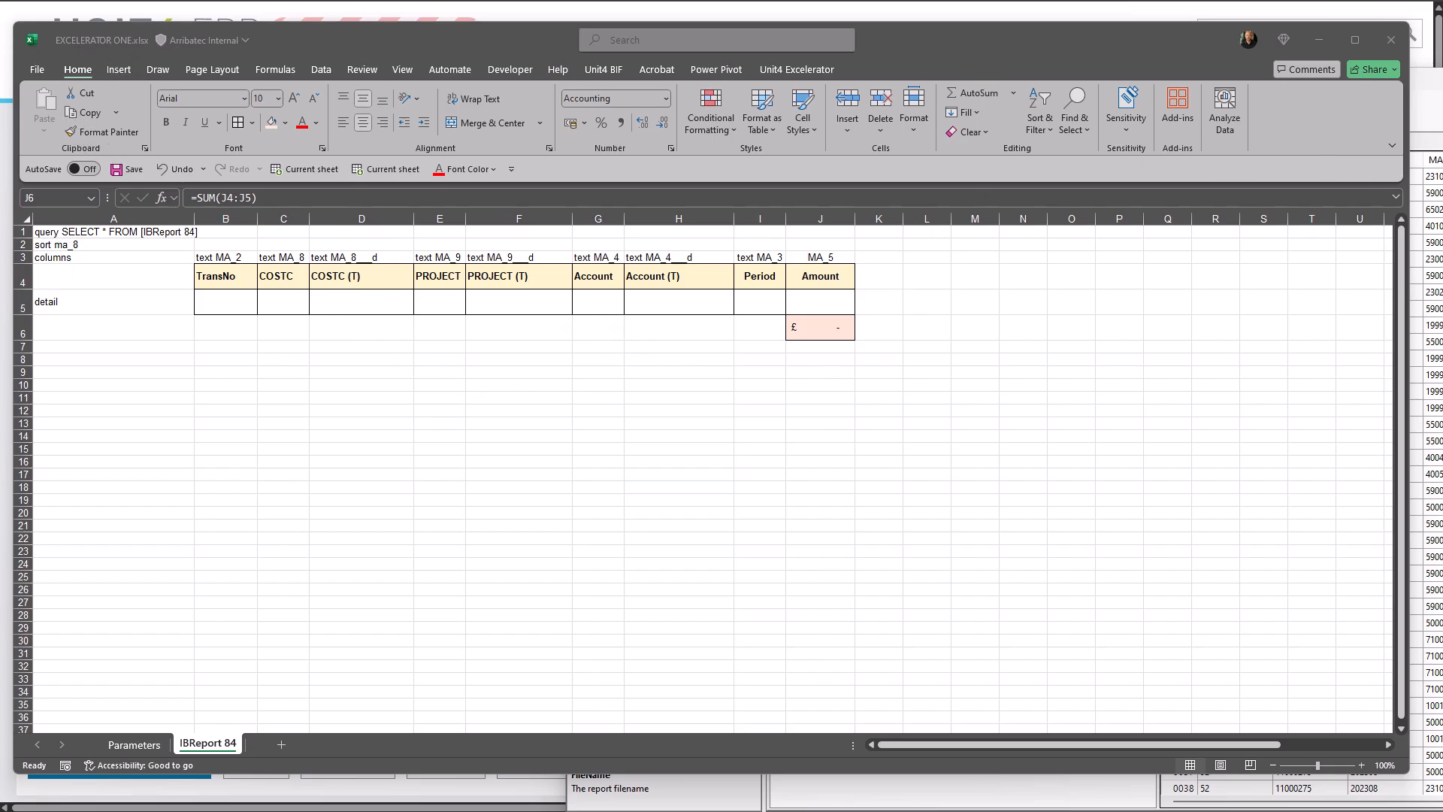
left_click(128, 169)
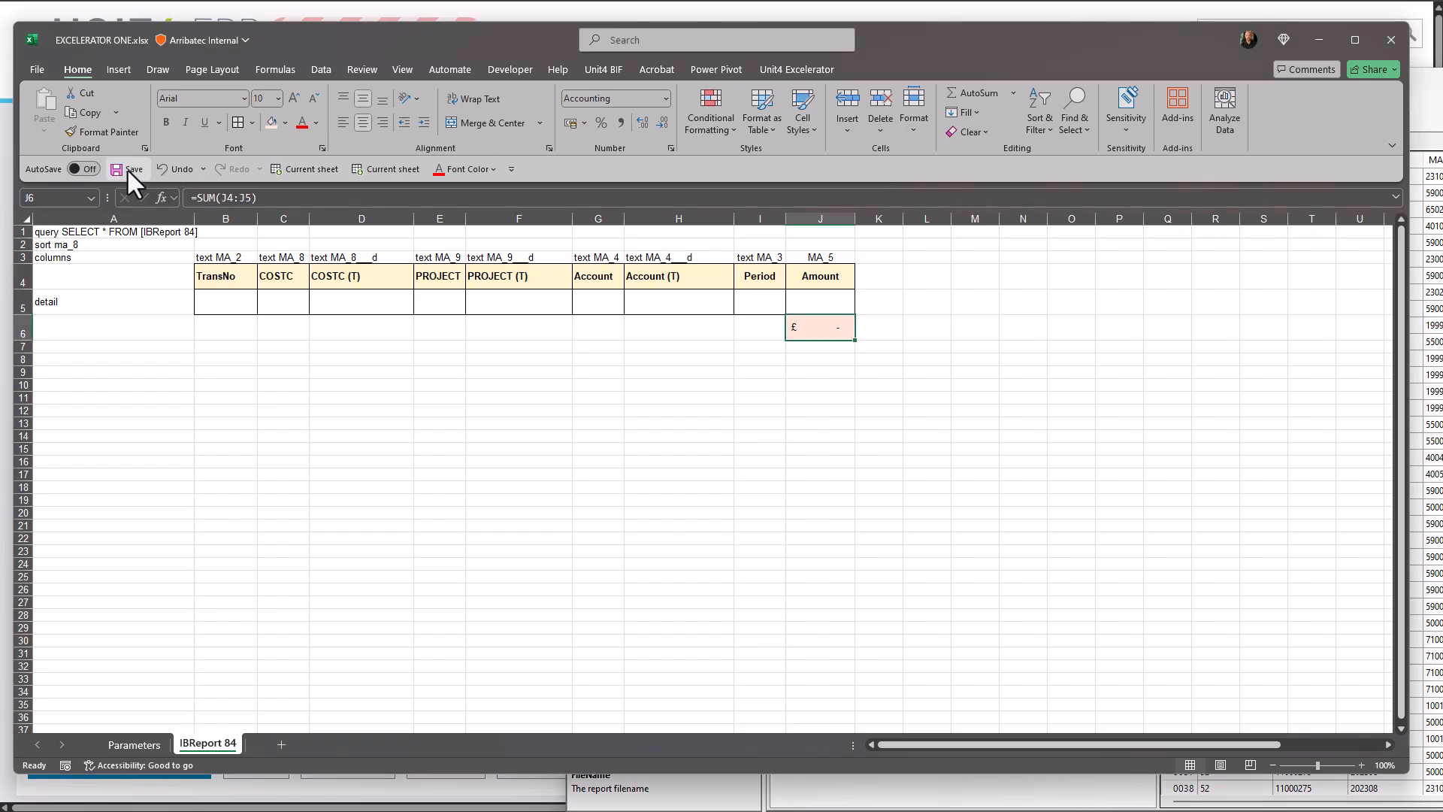
left_click(126, 170)
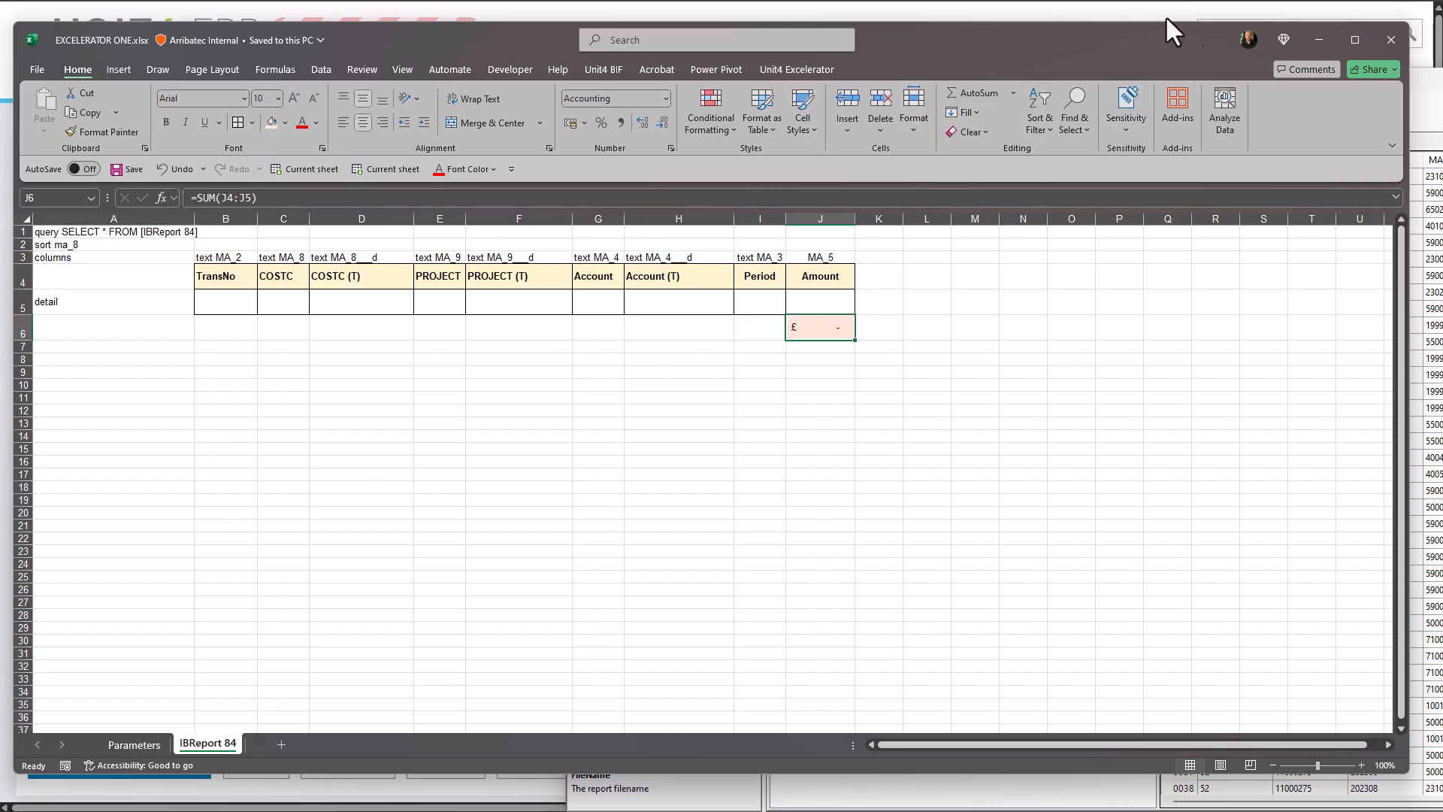
left_click(1392, 40)
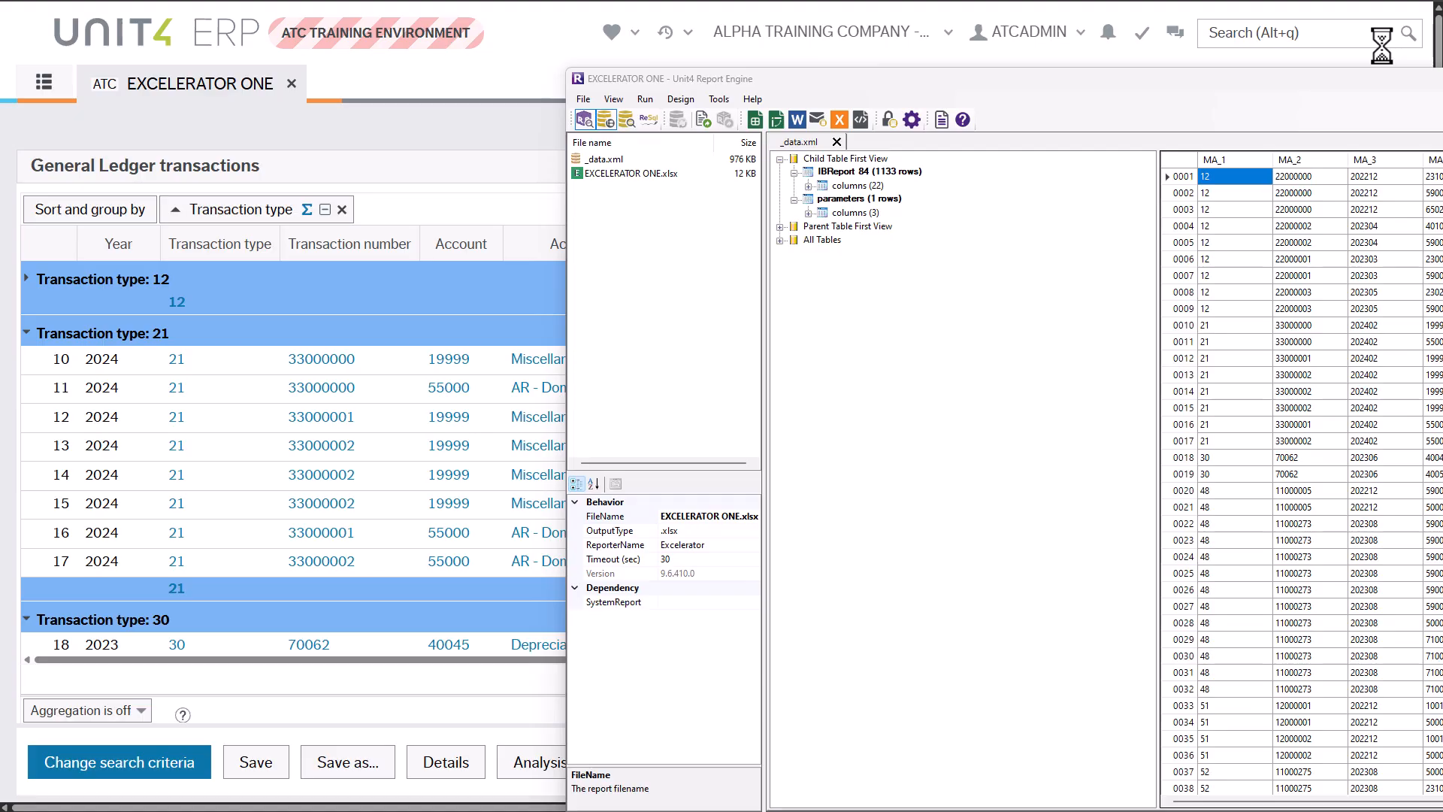
left_click_drag(1137, 81, 609, 33)
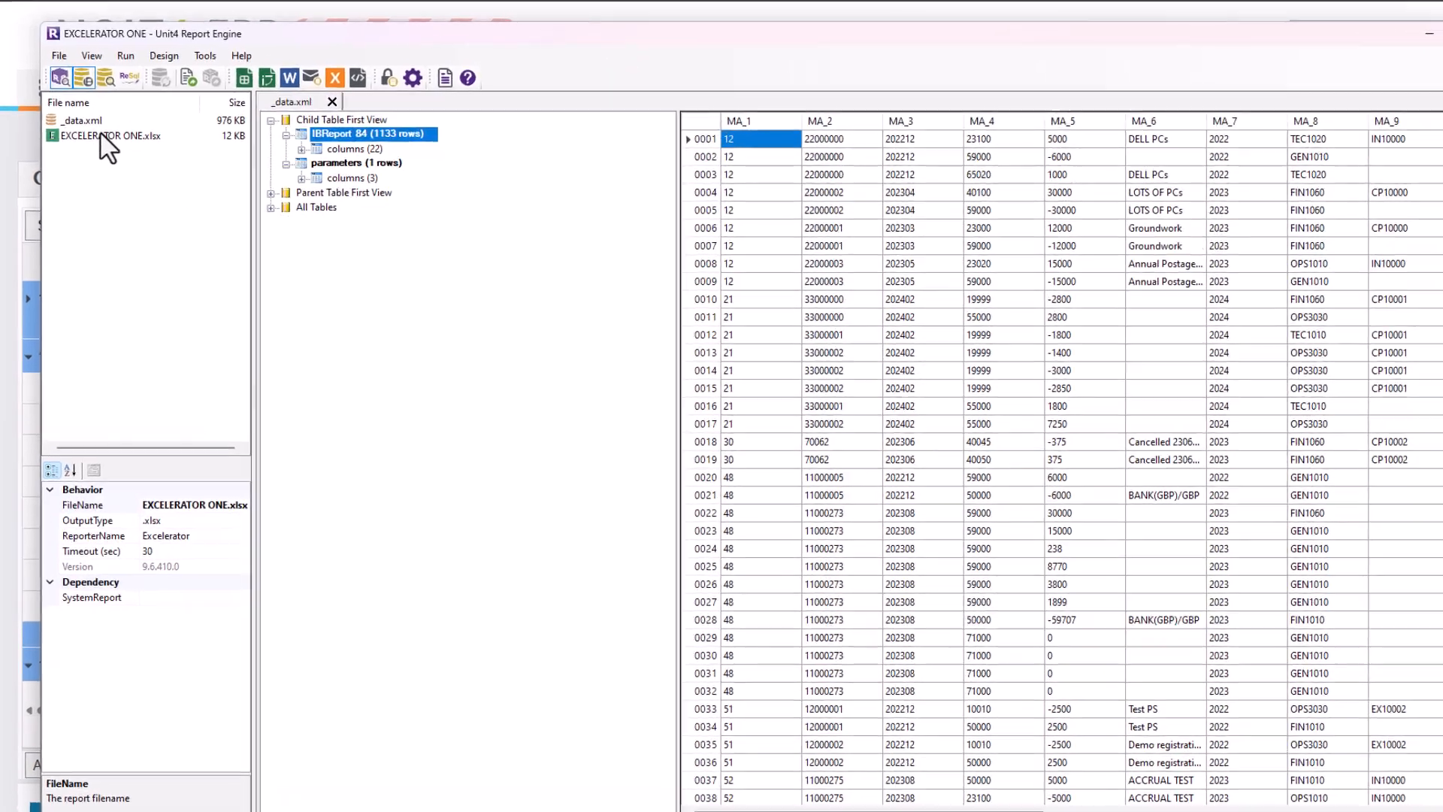
right_click(96, 126)
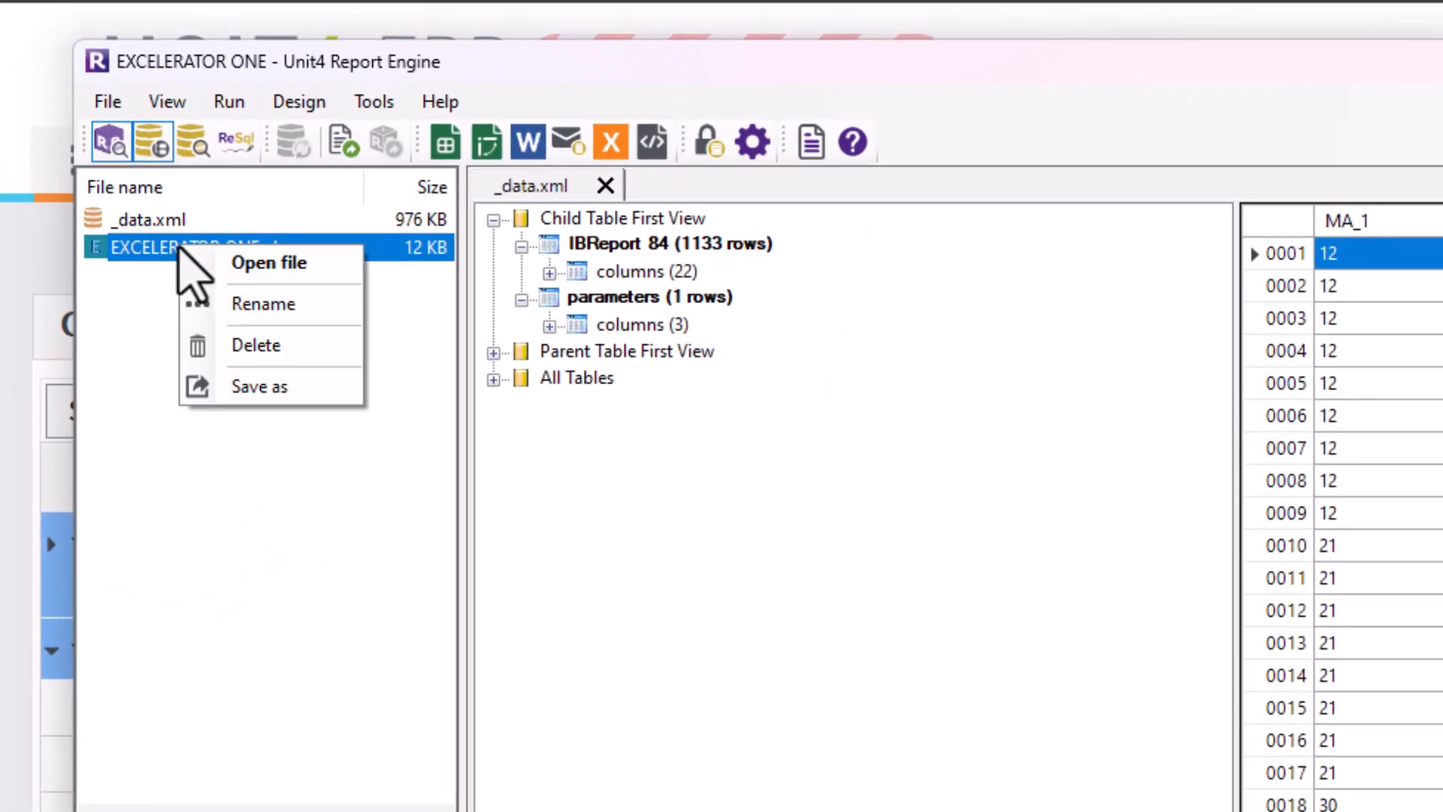
left_click(261, 304)
type("EO2")
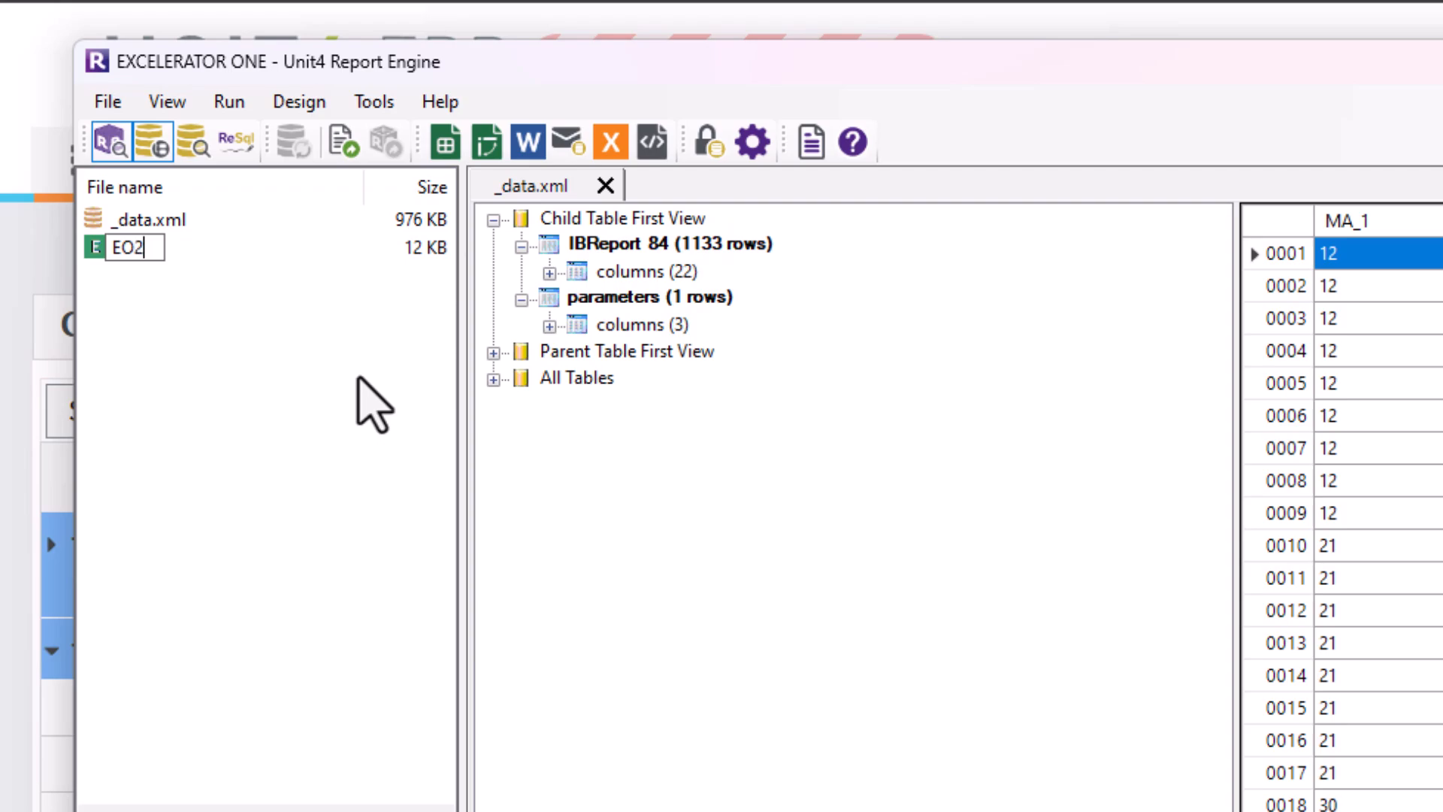
key("Escape")
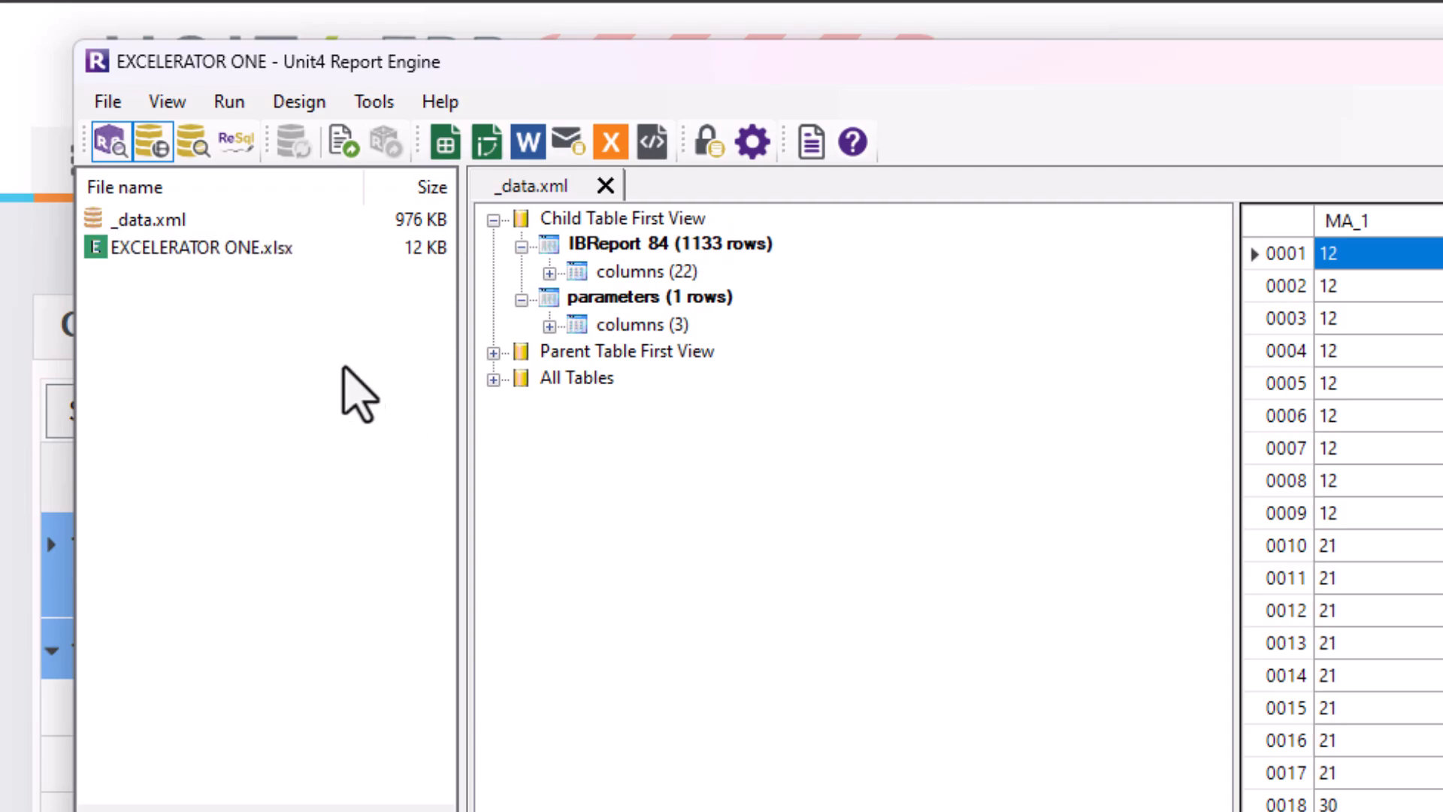
Rename the EXCELERATOR ONE.xlsx template in the file list as EO2.xlsx
right_click(194, 256)
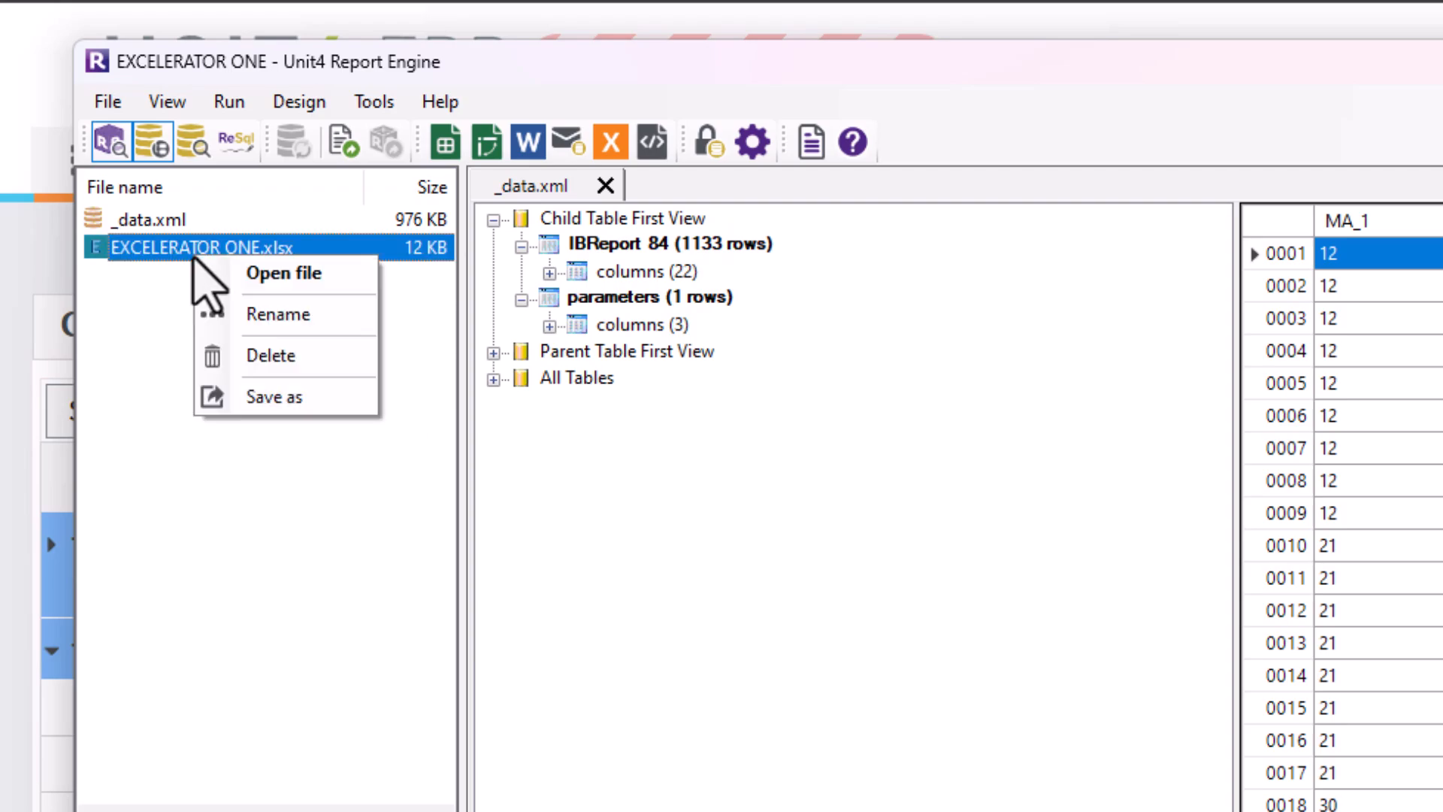
left_click(279, 314)
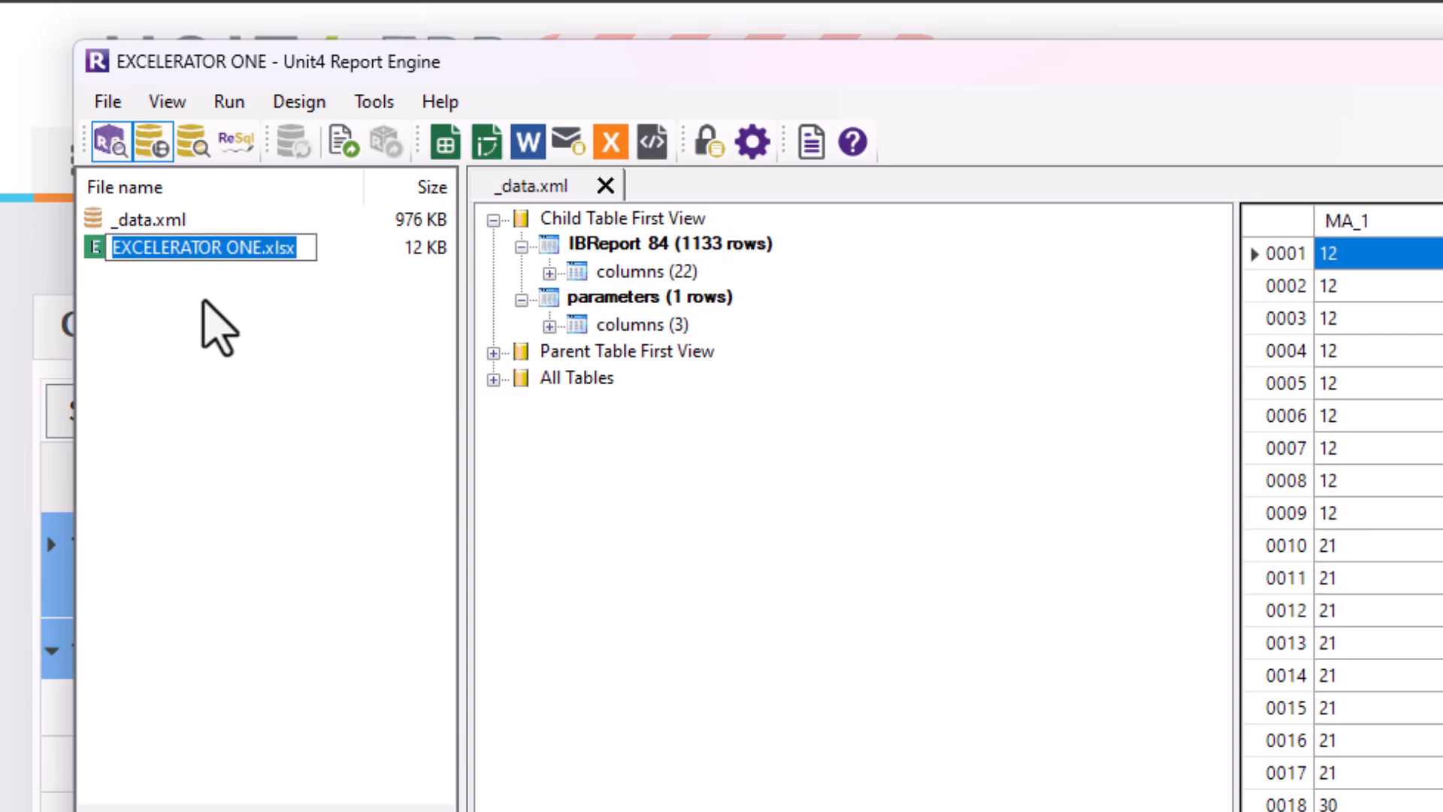
type("EO2.xlsx")
key("Return")
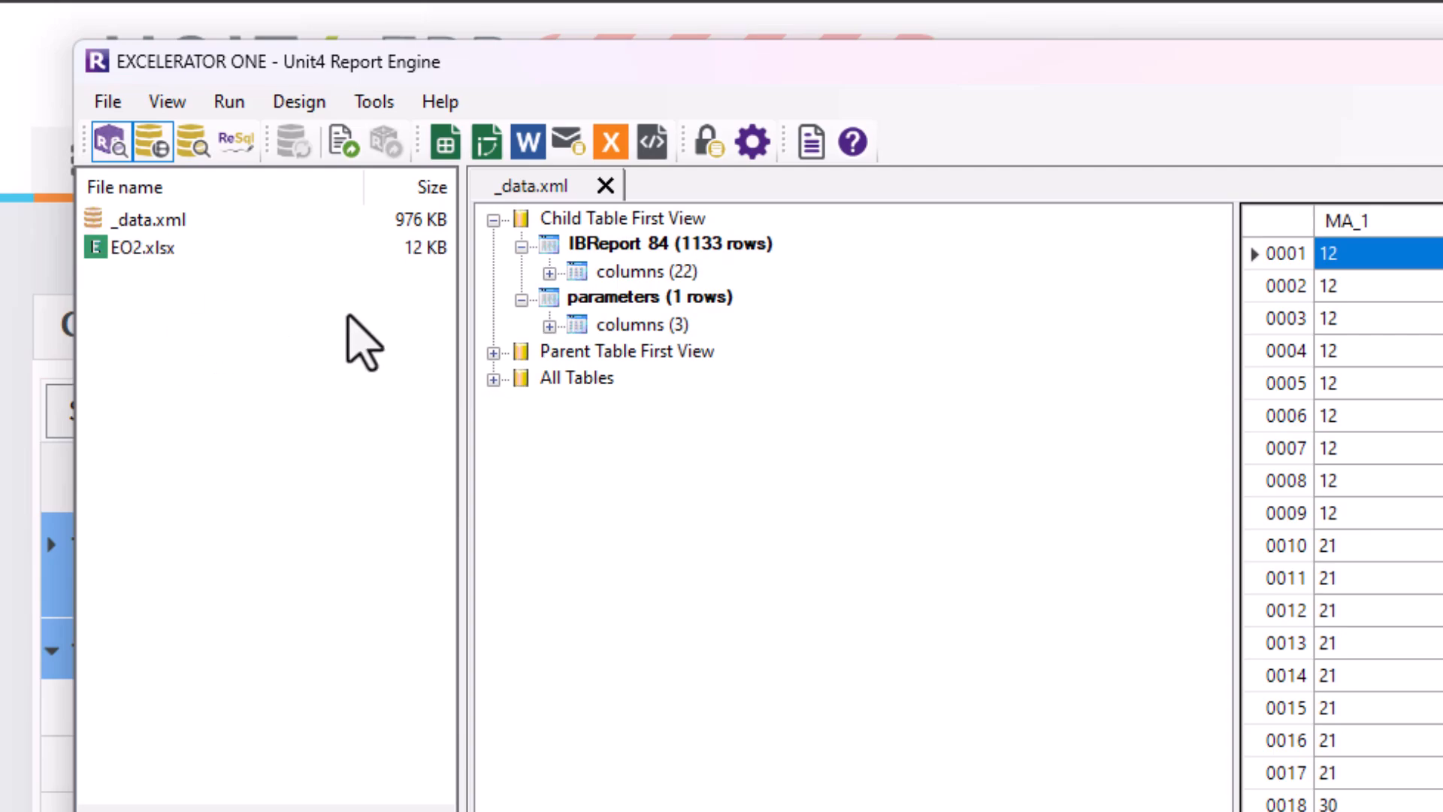
Save the report package under the new name EO2 in the Downloads folder as a .rerx file
left_click(146, 248)
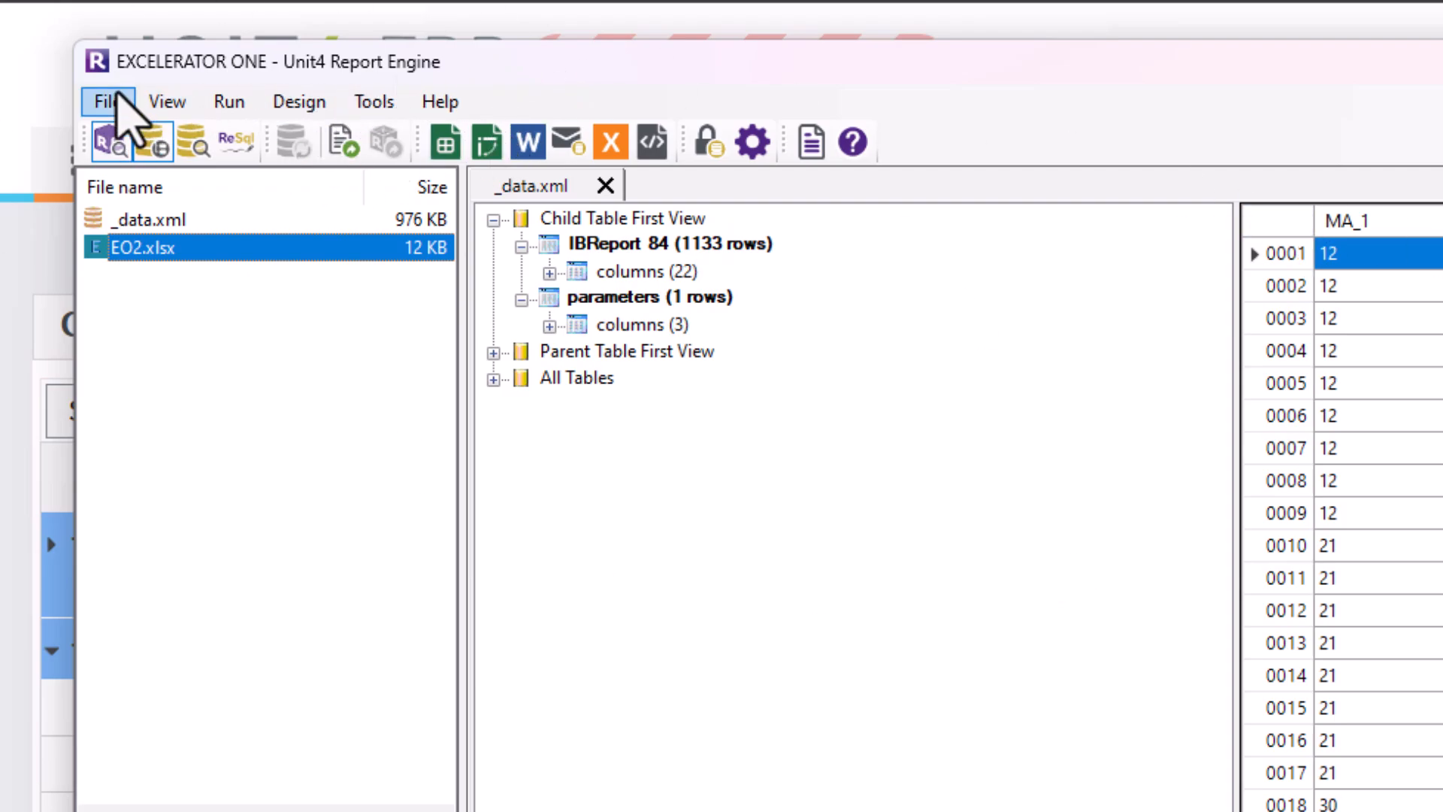
left_click(97, 101)
mouse_move(98, 106)
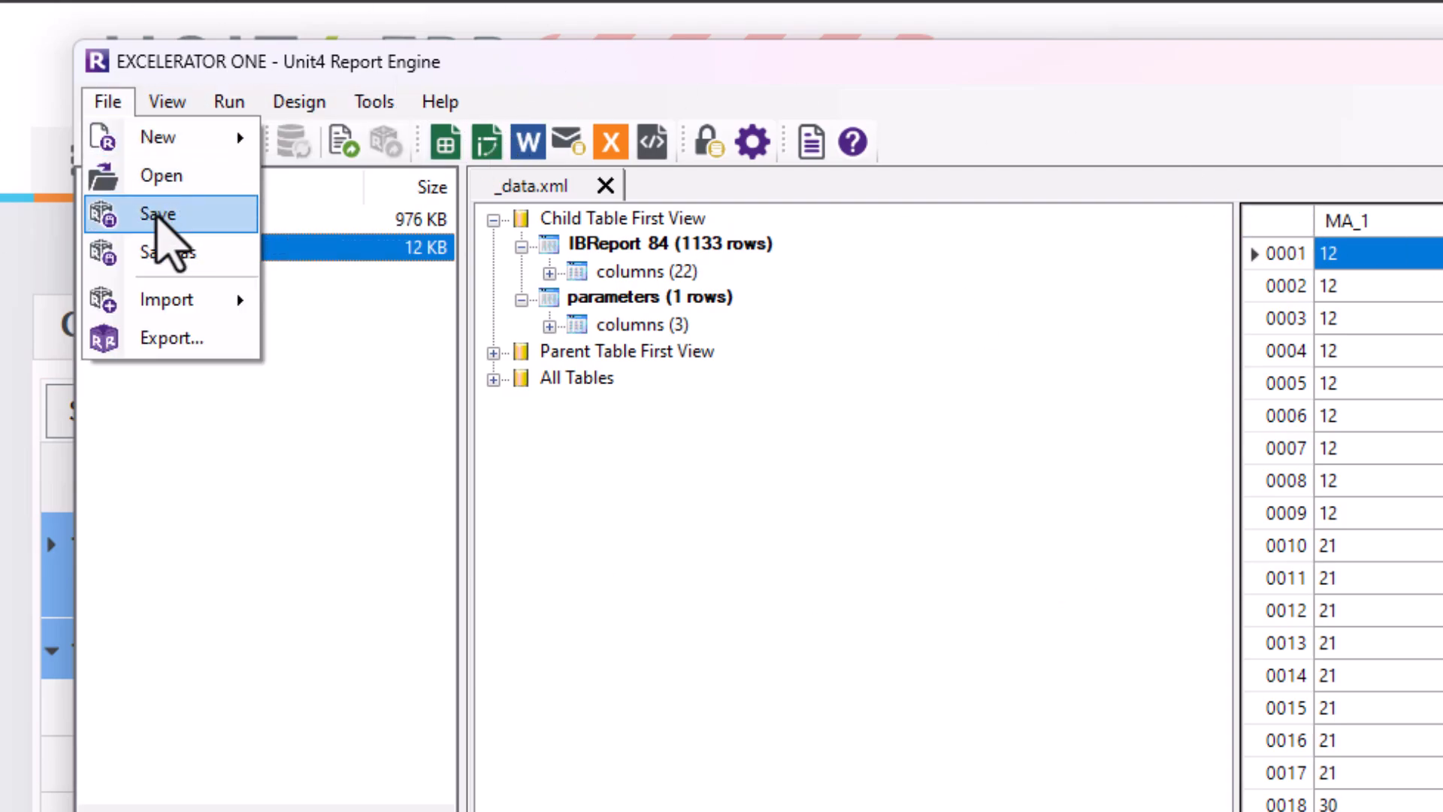
left_click(193, 254)
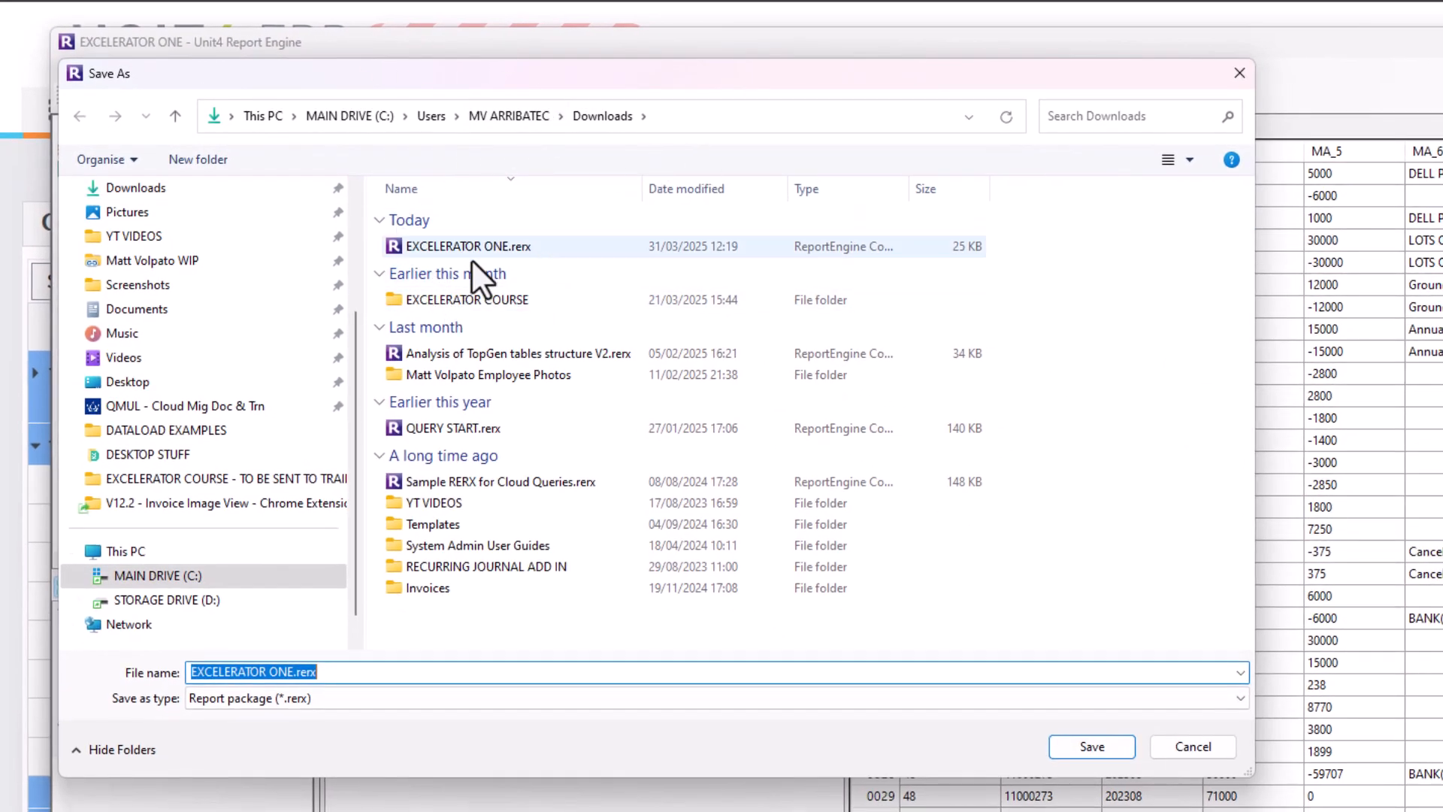
type("EO2")
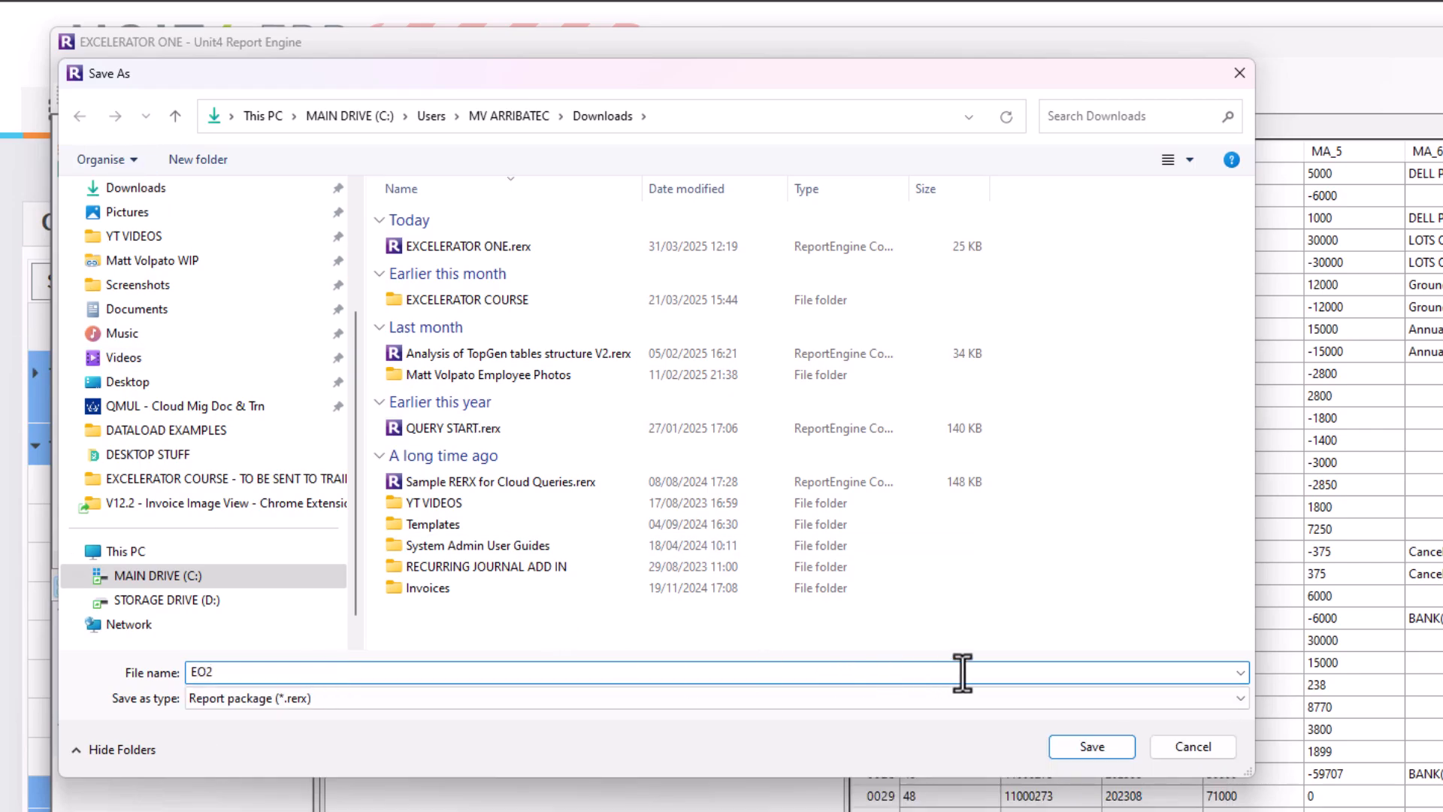
left_click(1112, 751)
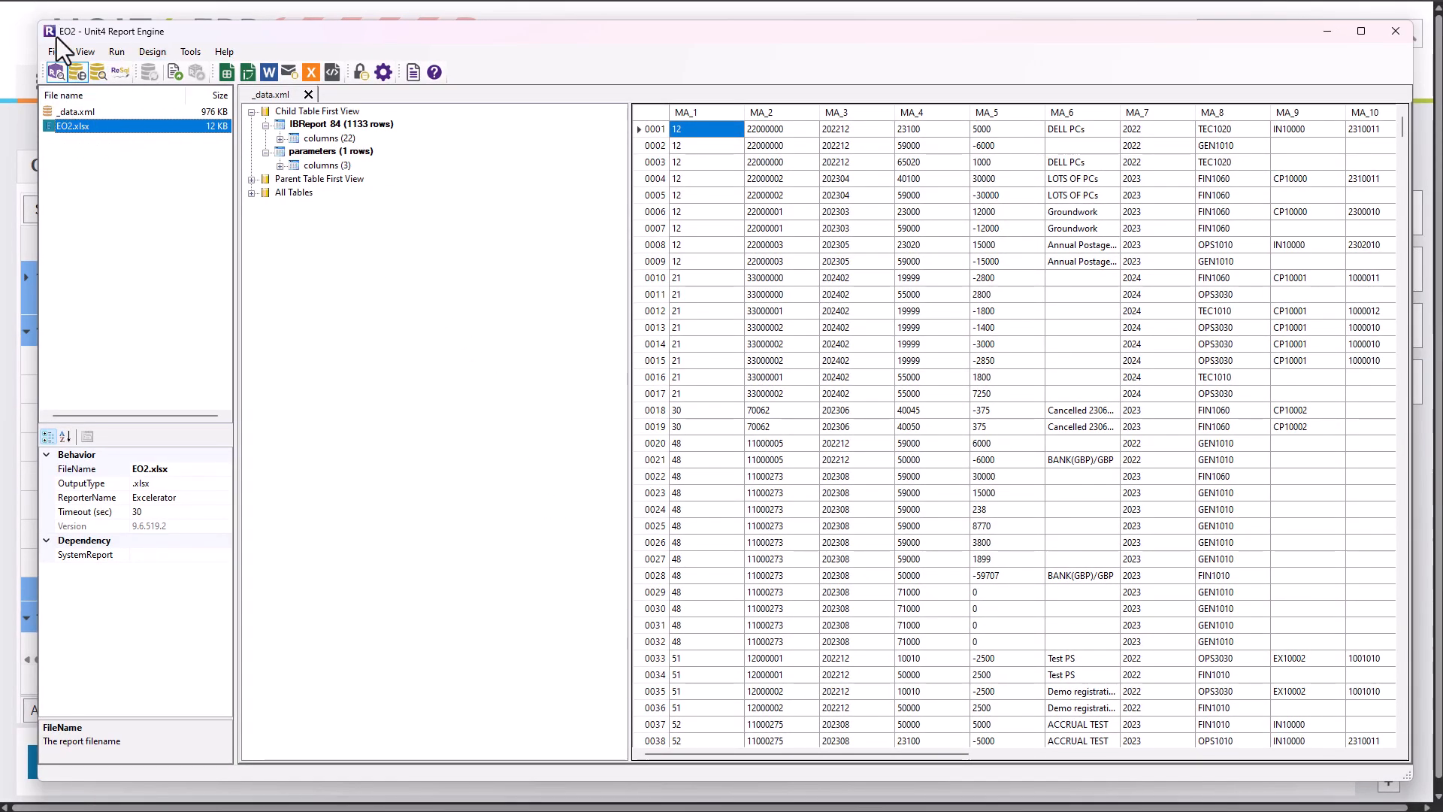
Close Report Engine and import EO2.rerx as a custom report for the EXCELERATOR ONE General Ledger transactions
left_click(342, 124)
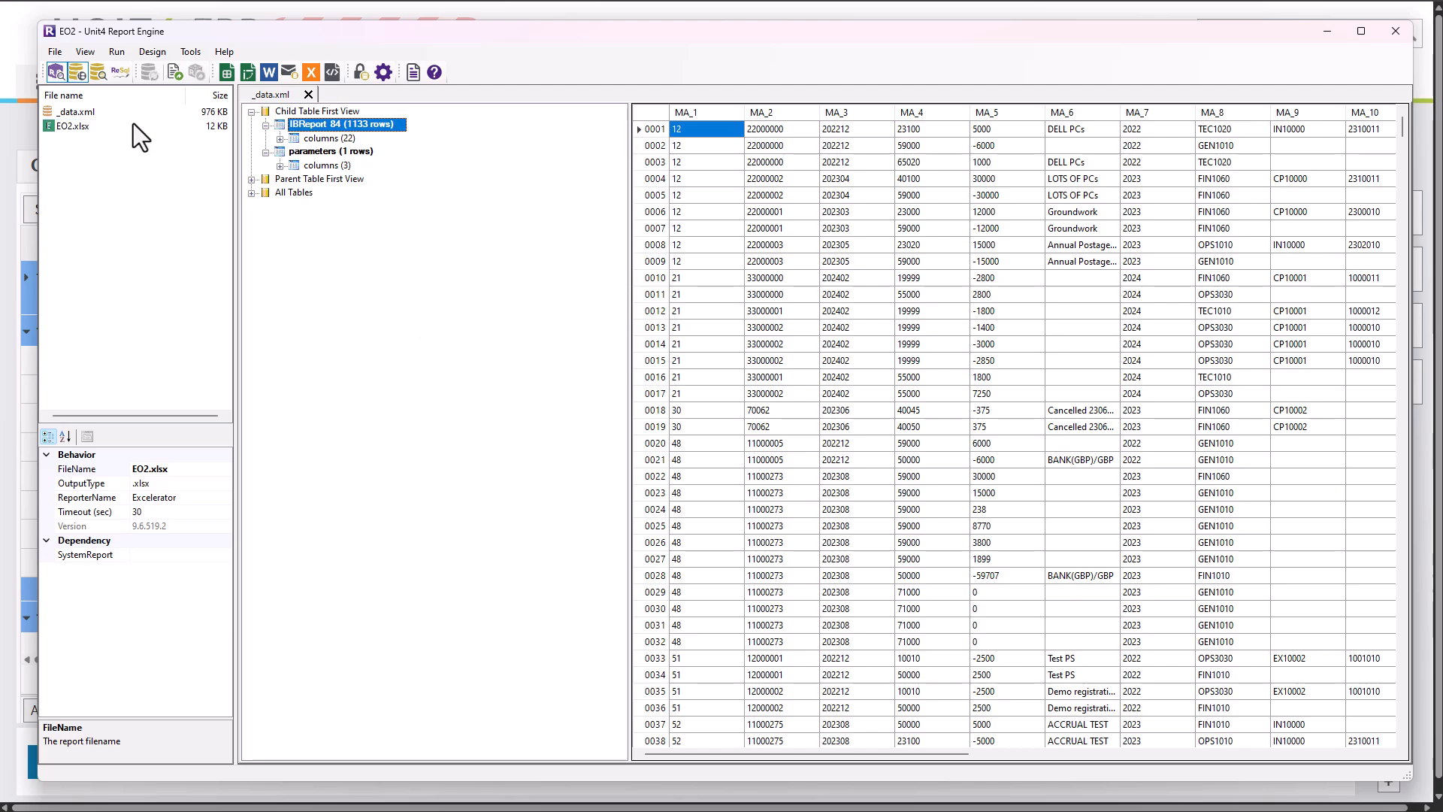
left_click(1396, 30)
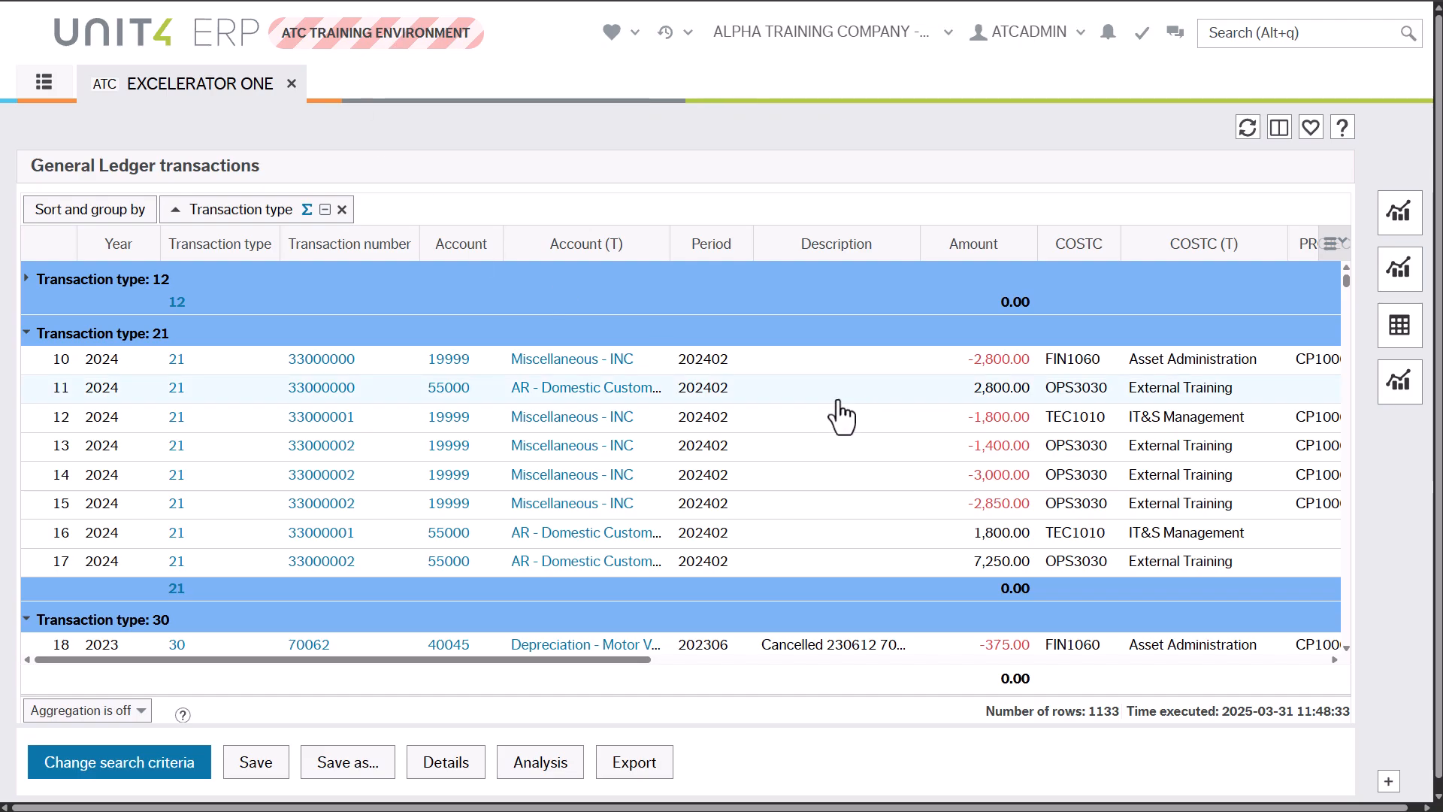
left_click(634, 768)
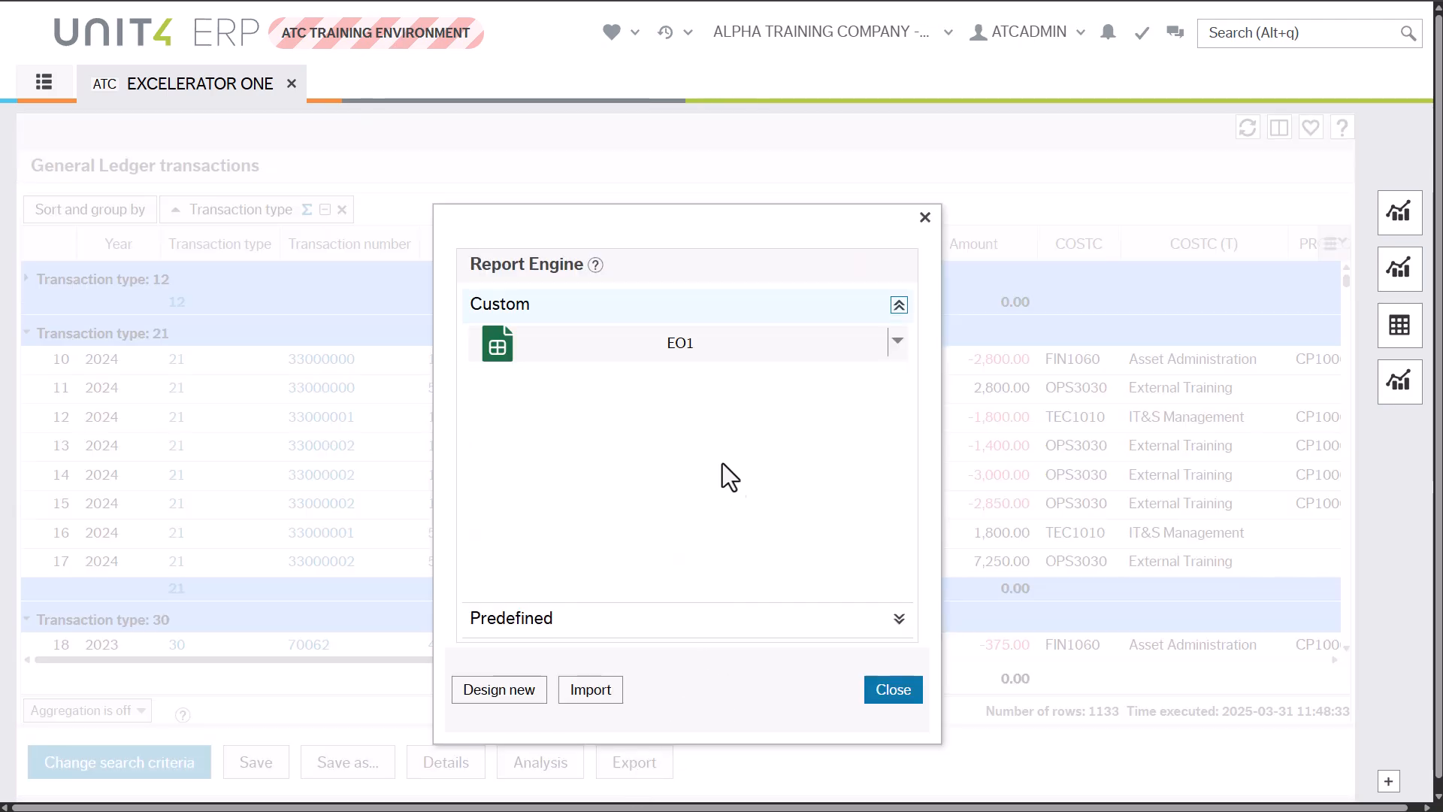
left_click(606, 699)
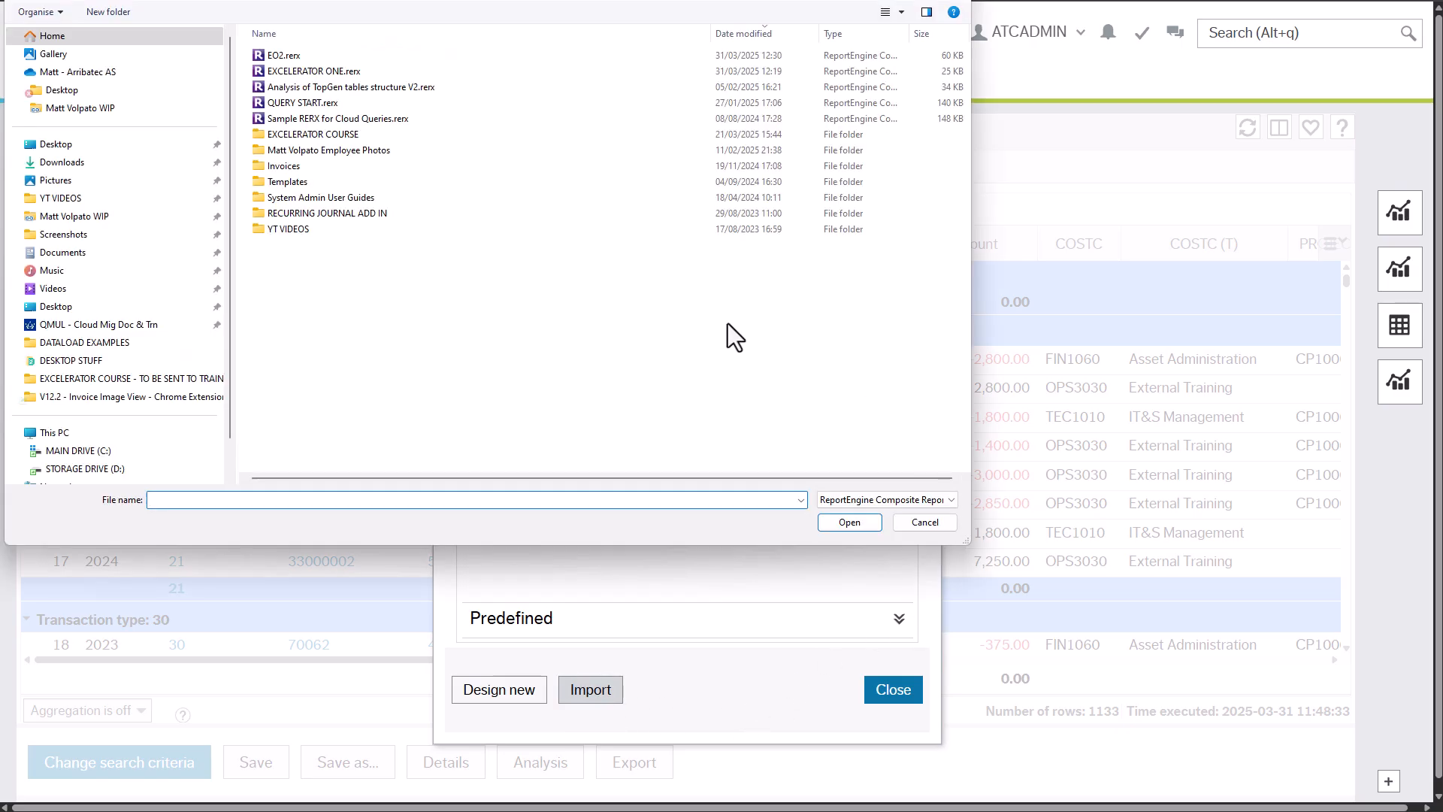
left_click(262, 54)
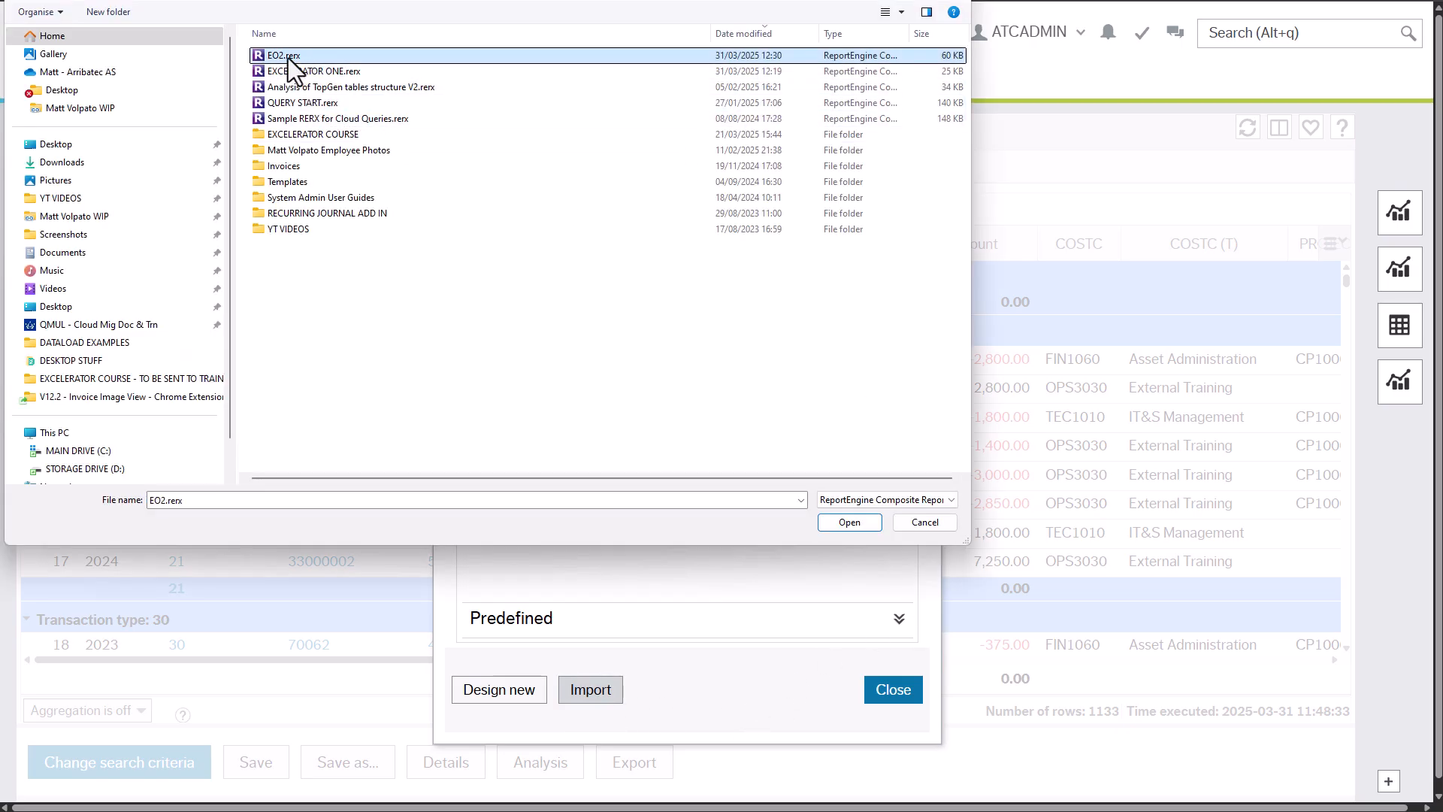
double_click(288, 57)
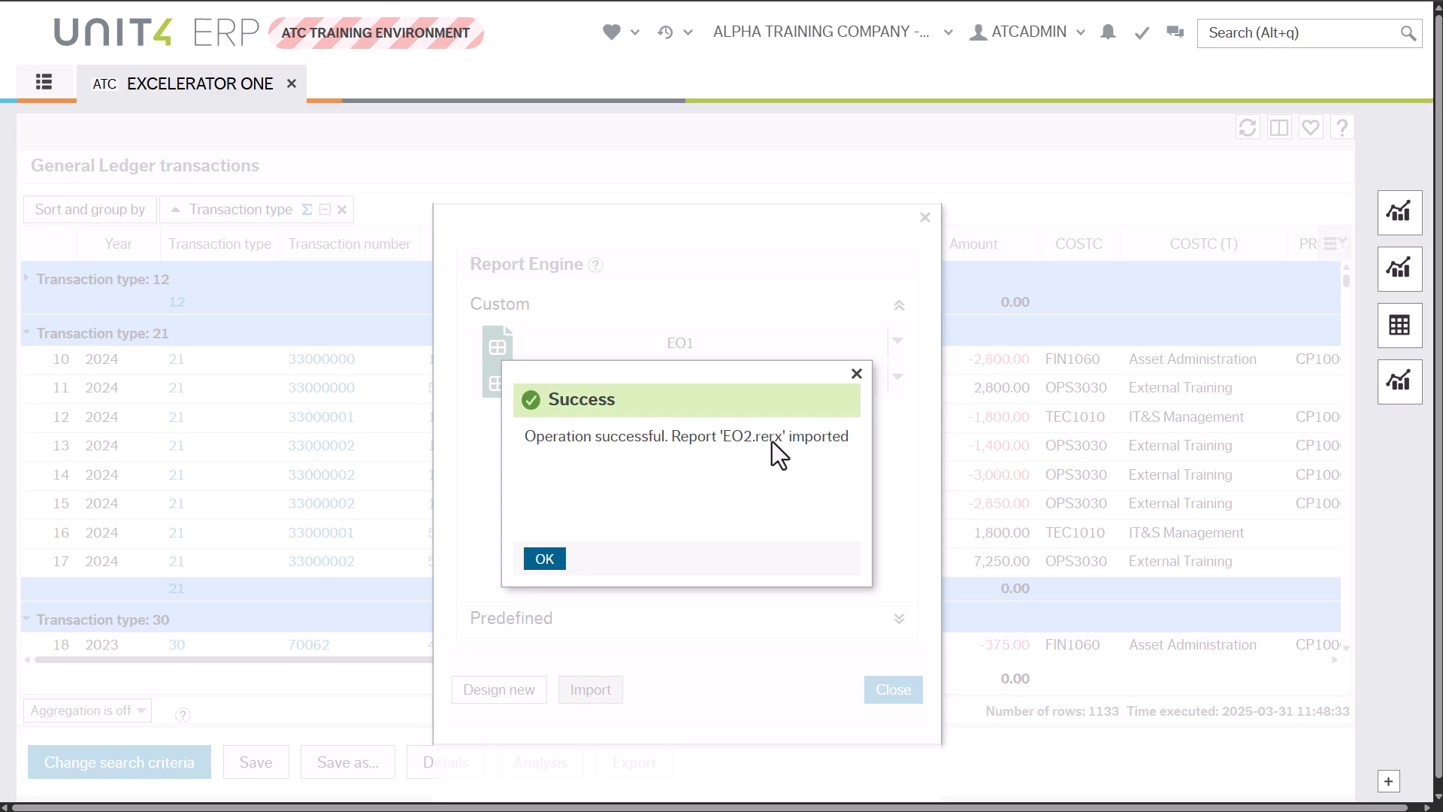
left_click(543, 561)
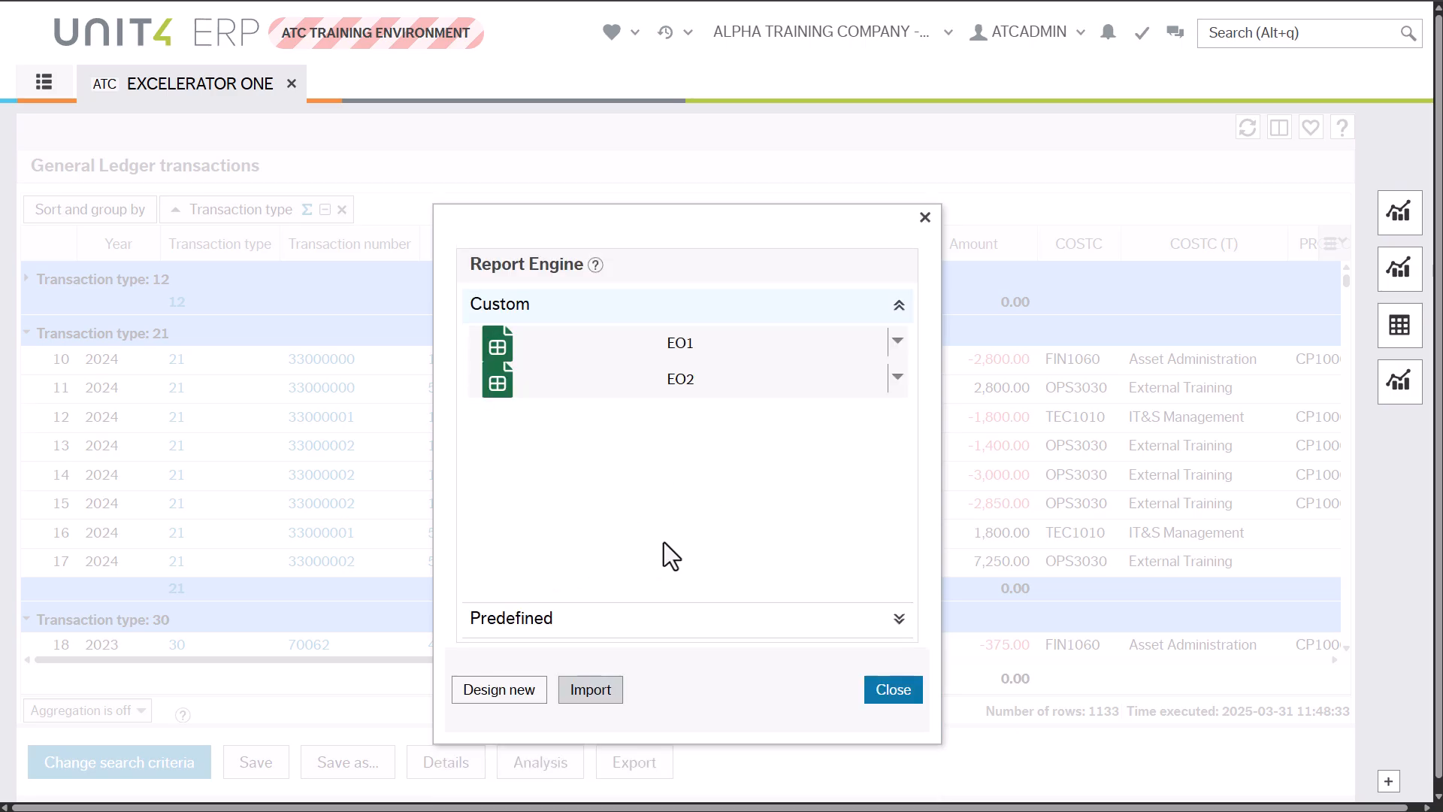
left_click(895, 690)
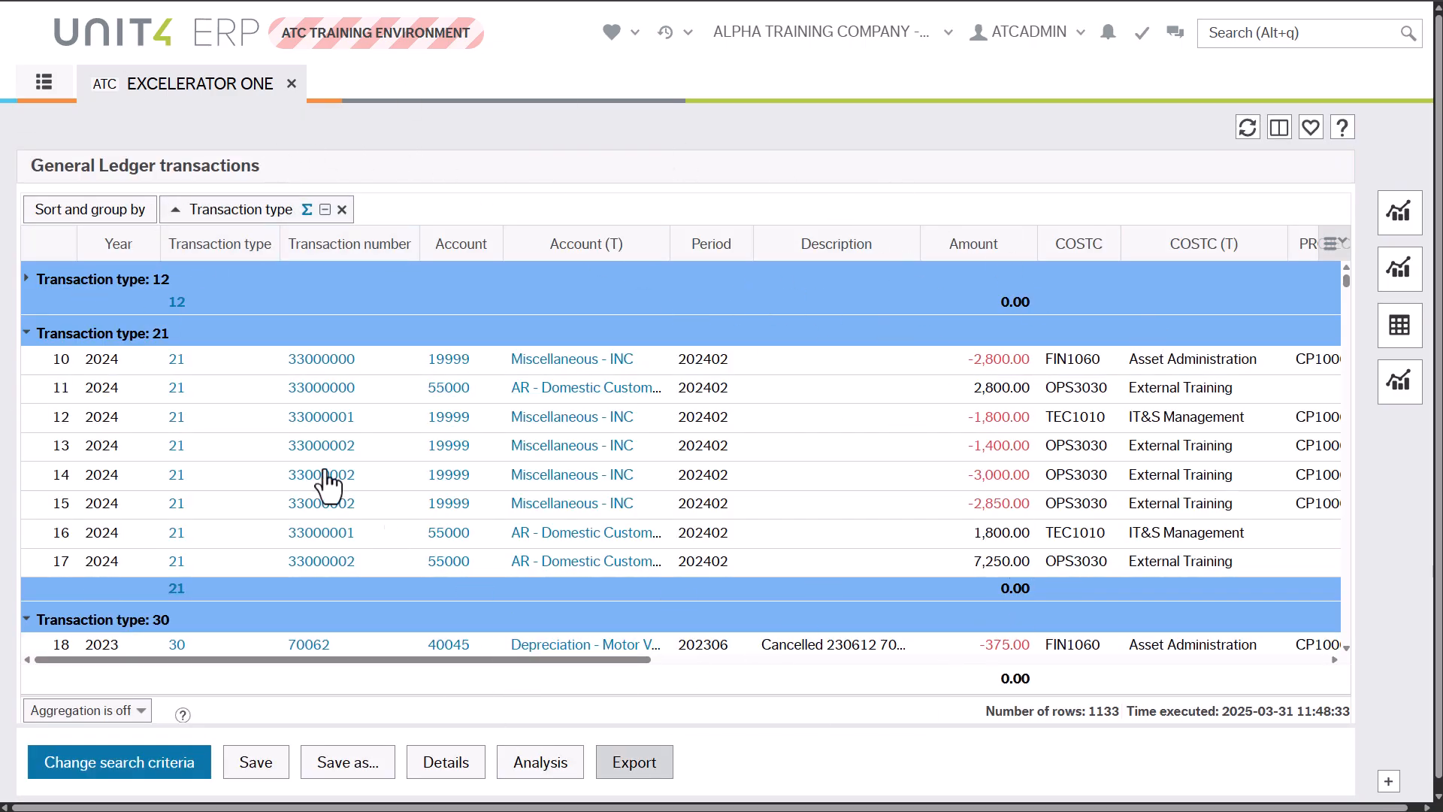
Export the General Ledger transactions with the custom EO2 report, open the resulting EO2.xlsx, and close the export dialog
left_click(663, 763)
left_click(682, 382)
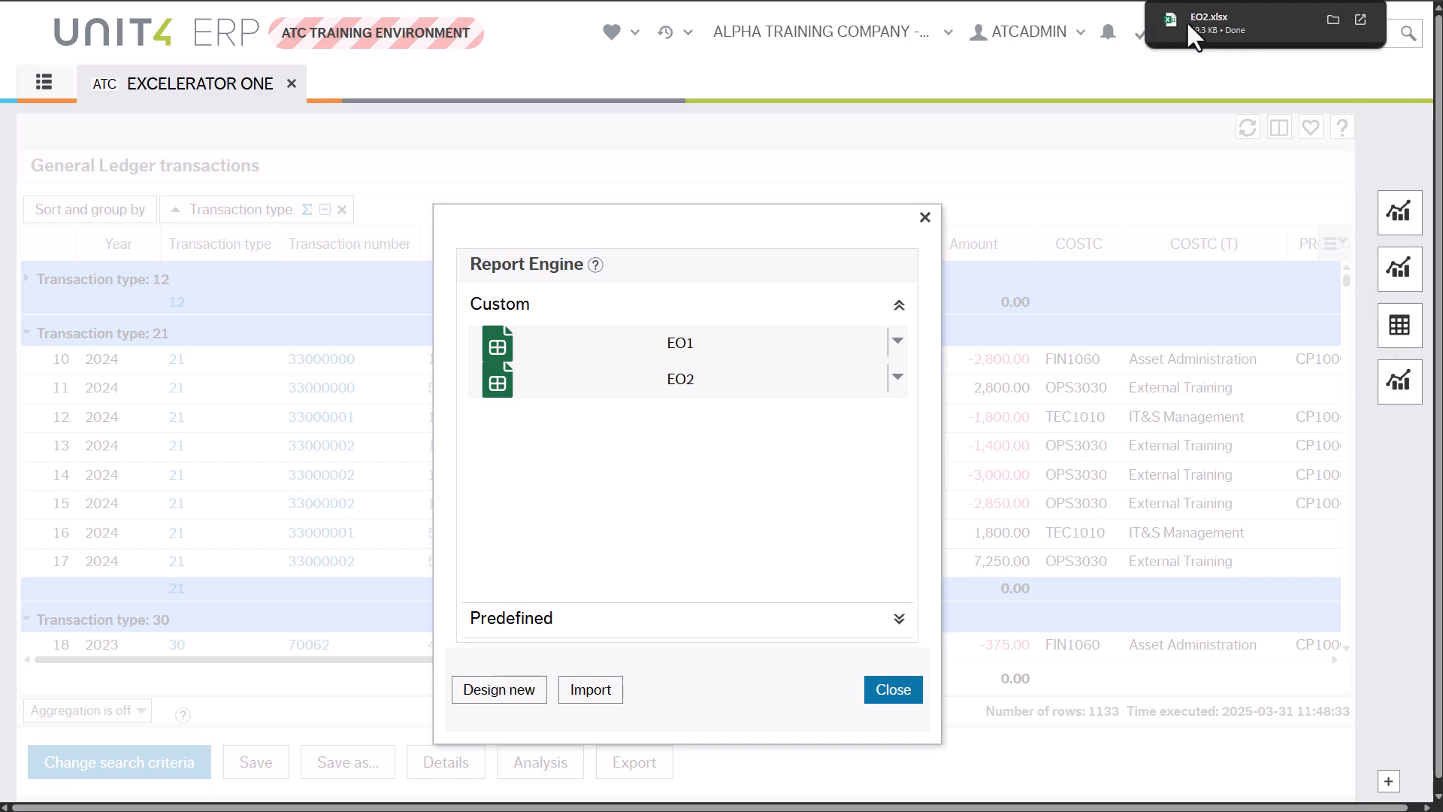
left_click(1210, 18)
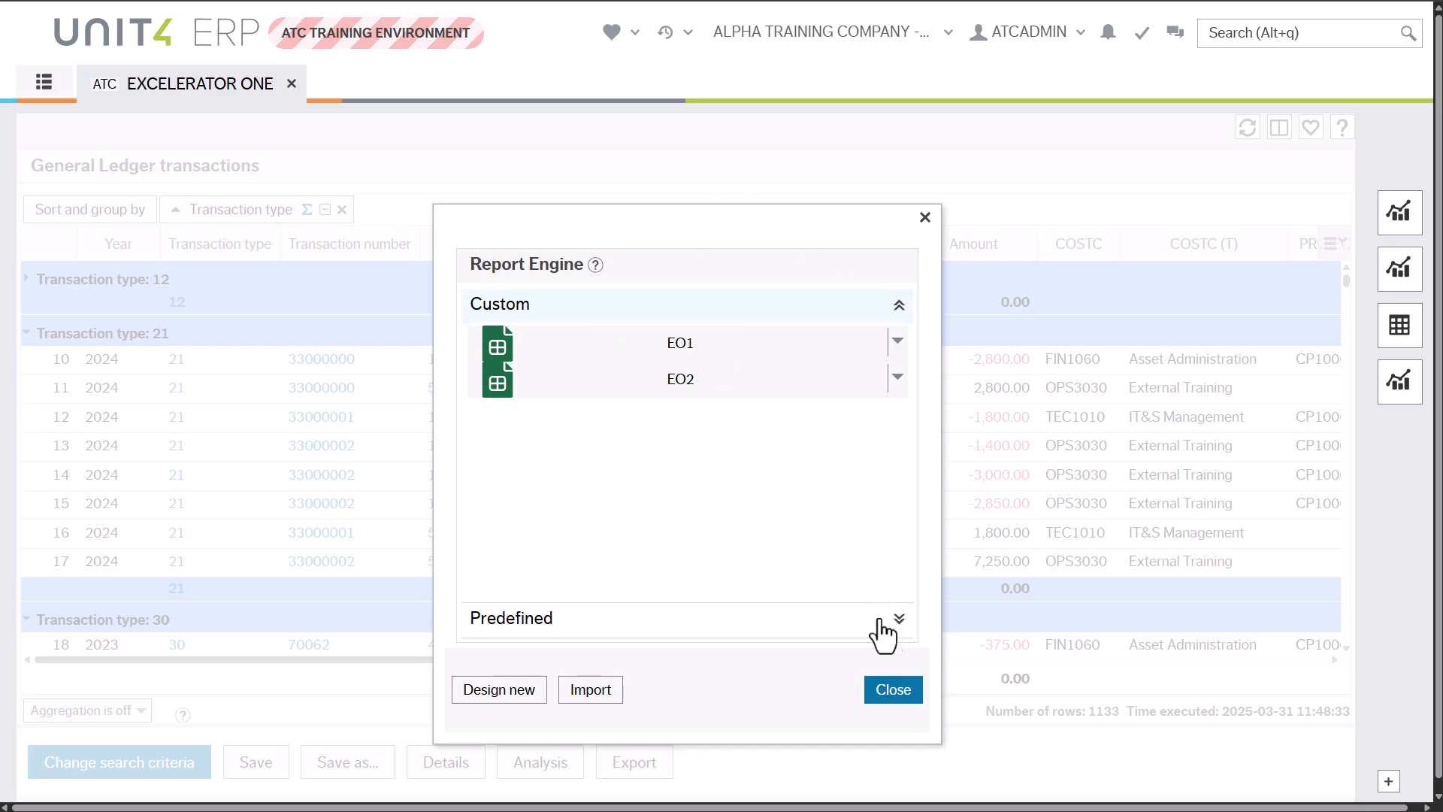
left_click(893, 695)
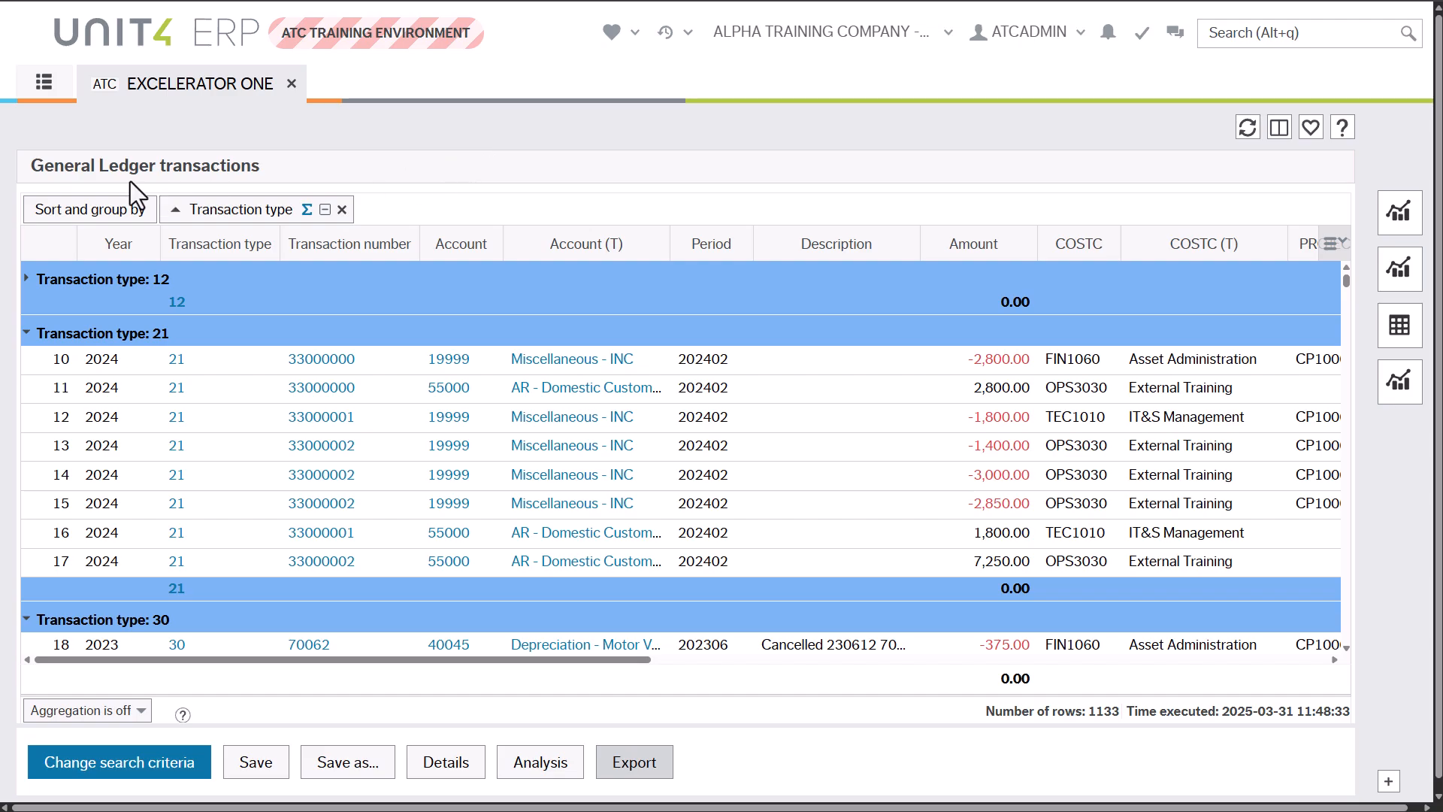
Open the Attribute values screen from the Common section and load the values of attribute COSTC
left_click(36, 88)
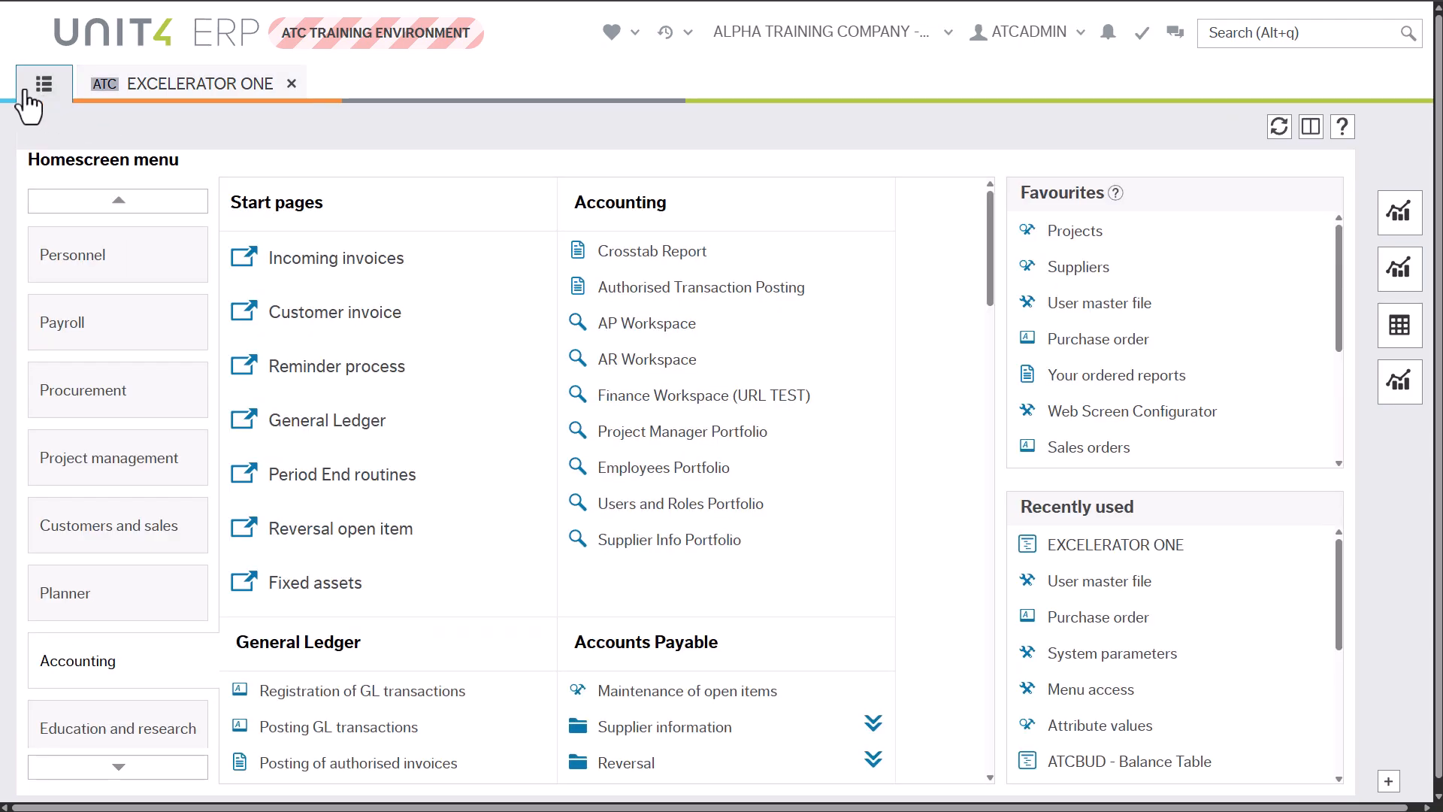
scroll(98, 661, "down", 1)
scroll(98, 665, "down", 1)
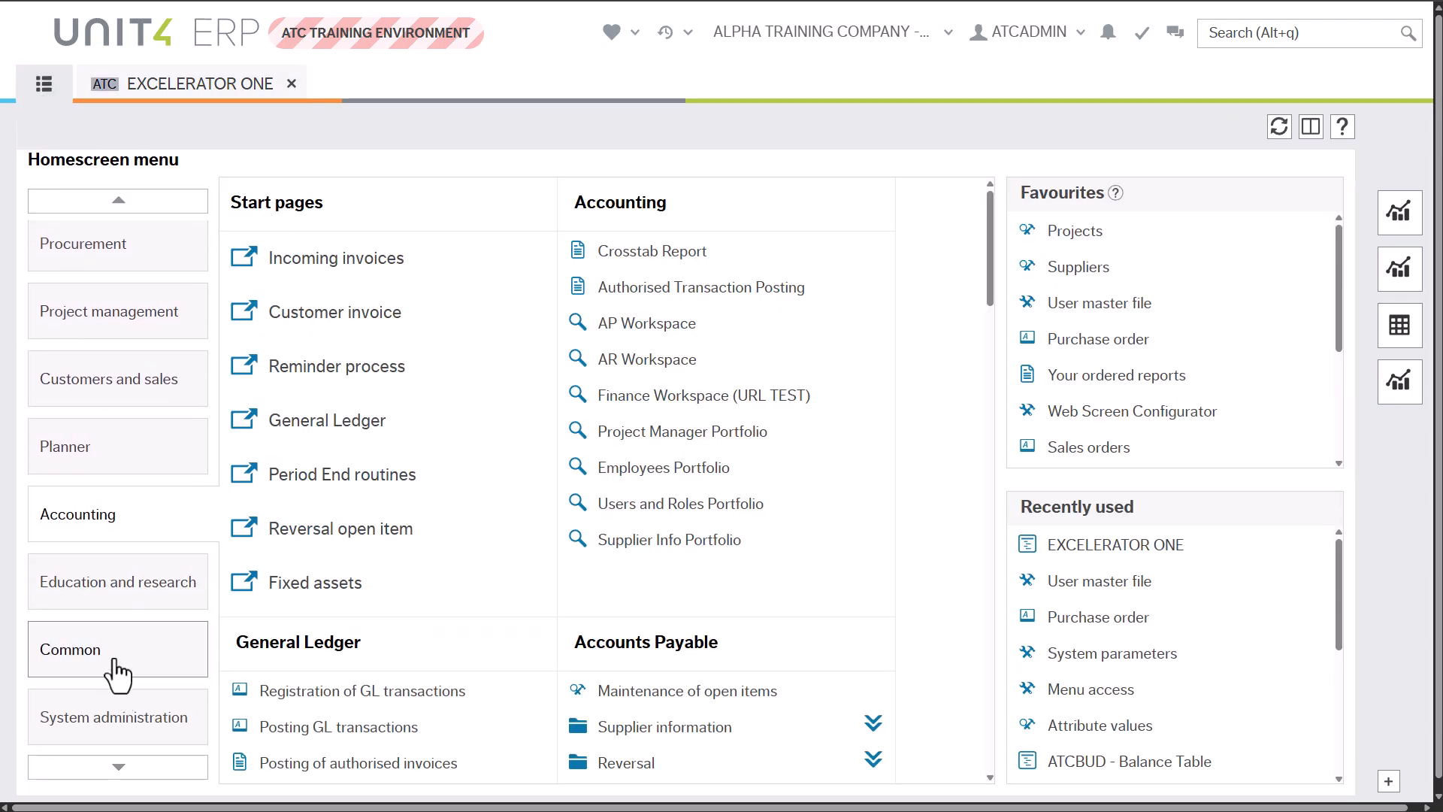
left_click(119, 658)
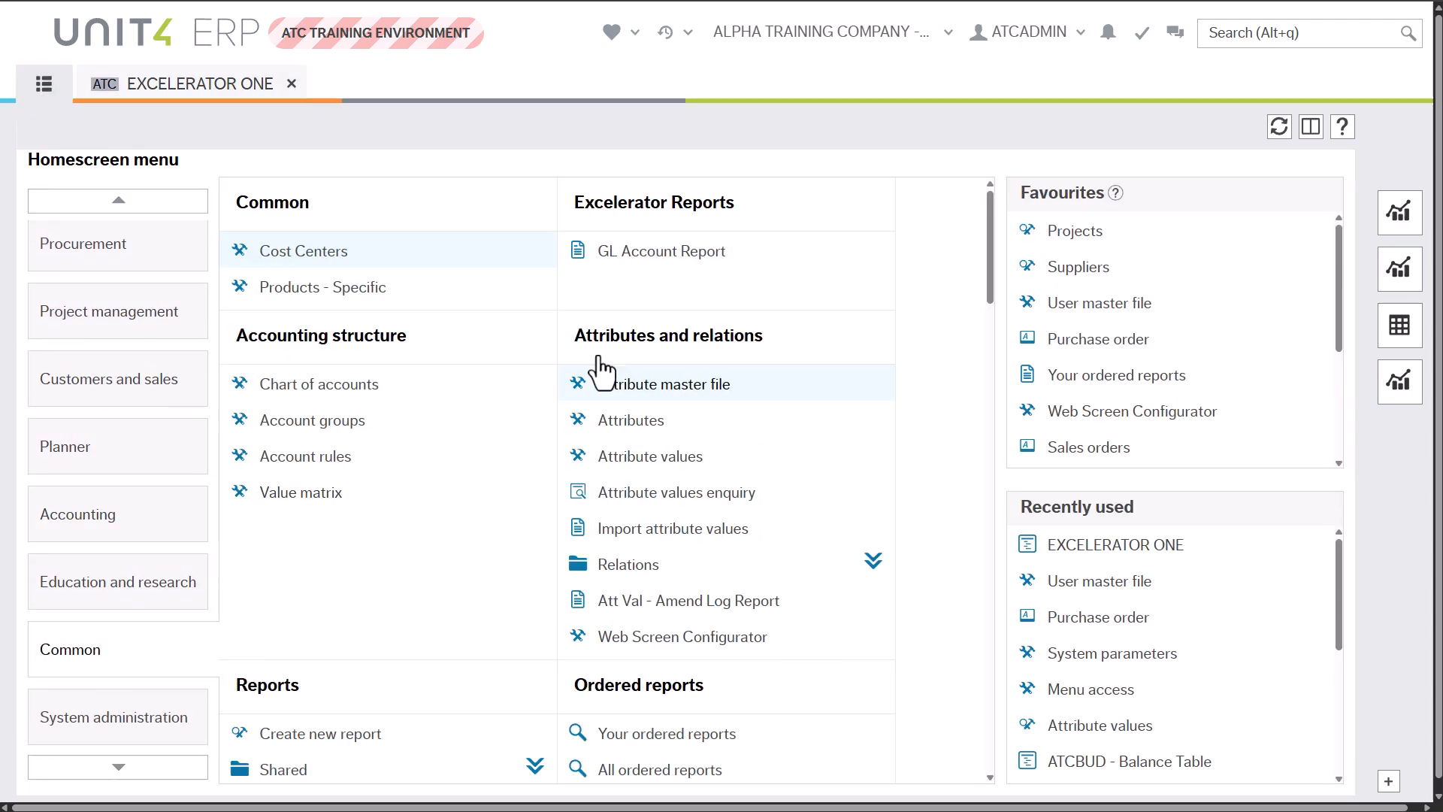
left_click(672, 459)
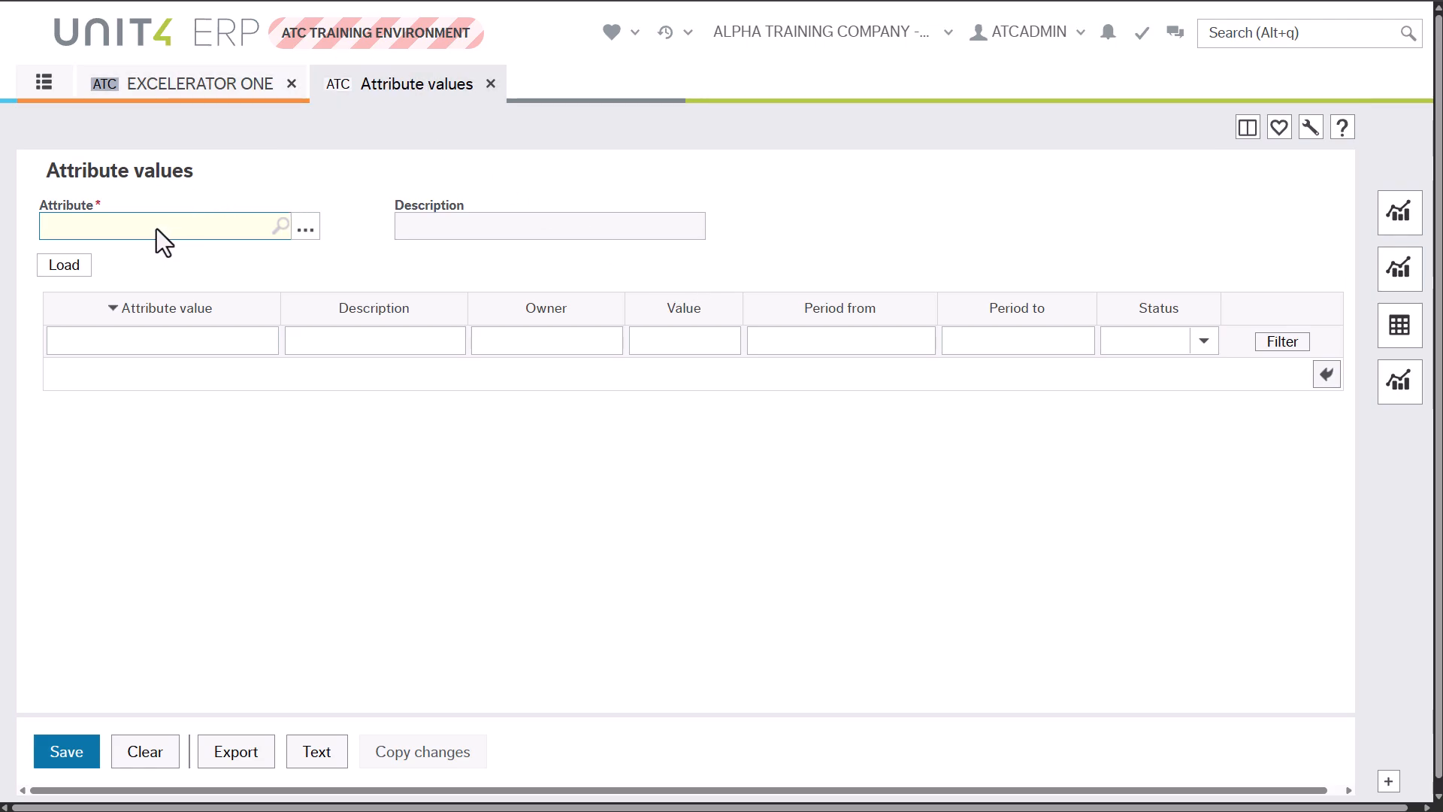
type("costc")
key("Tab")
left_click(76, 288)
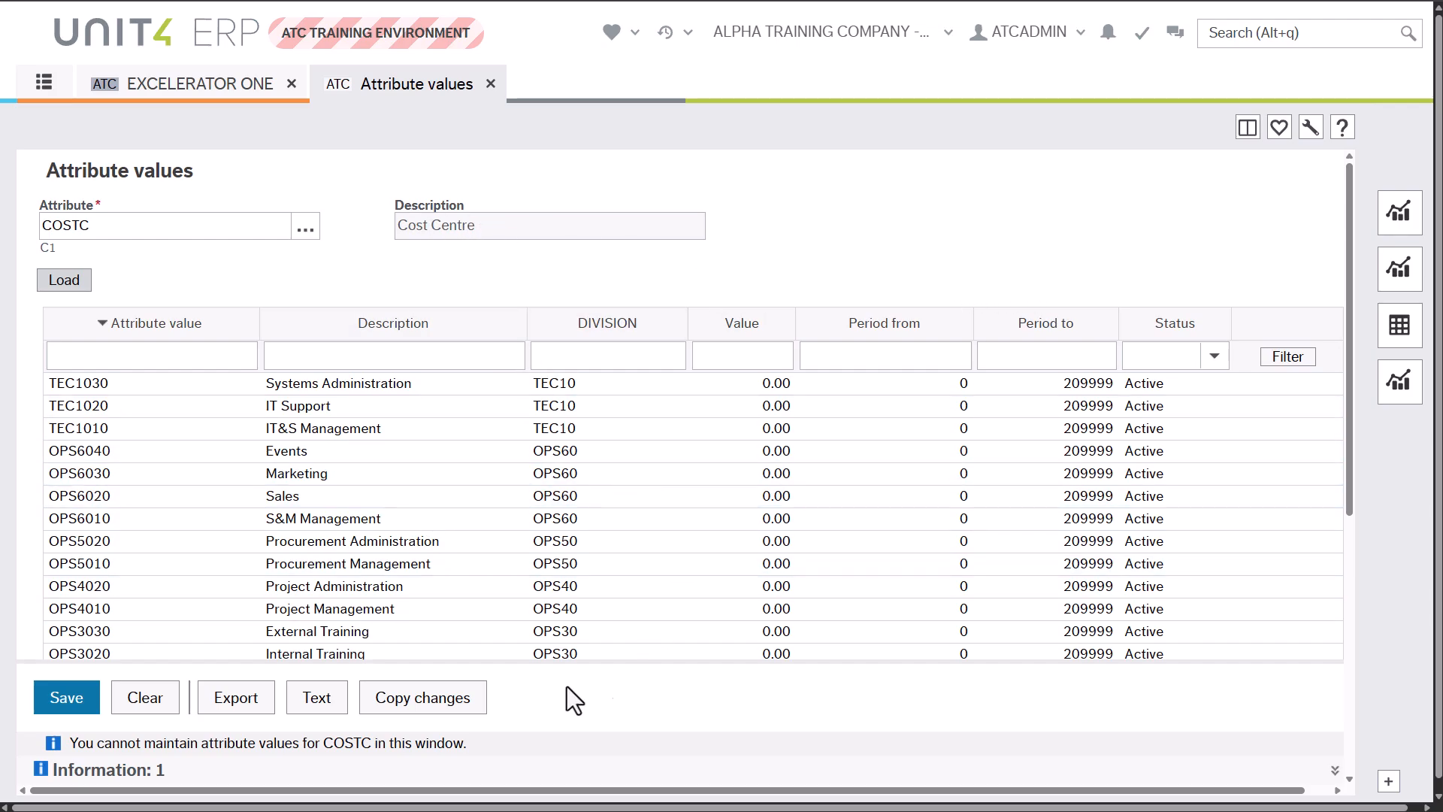
Export the COSTC attribute values as a new .rerx design and open the downloaded CR-453.rerx in Report Engine
left_click(230, 712)
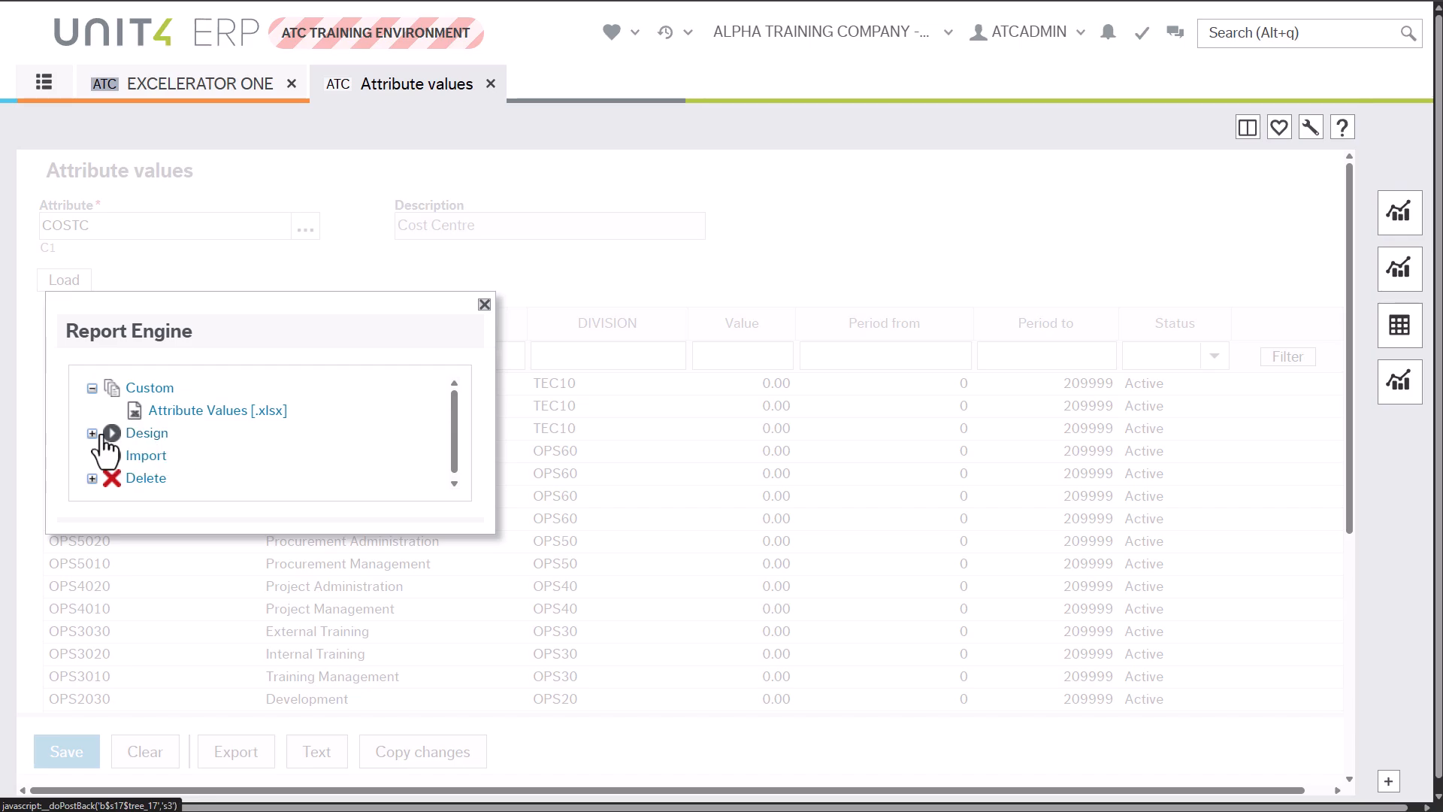
left_click(92, 435)
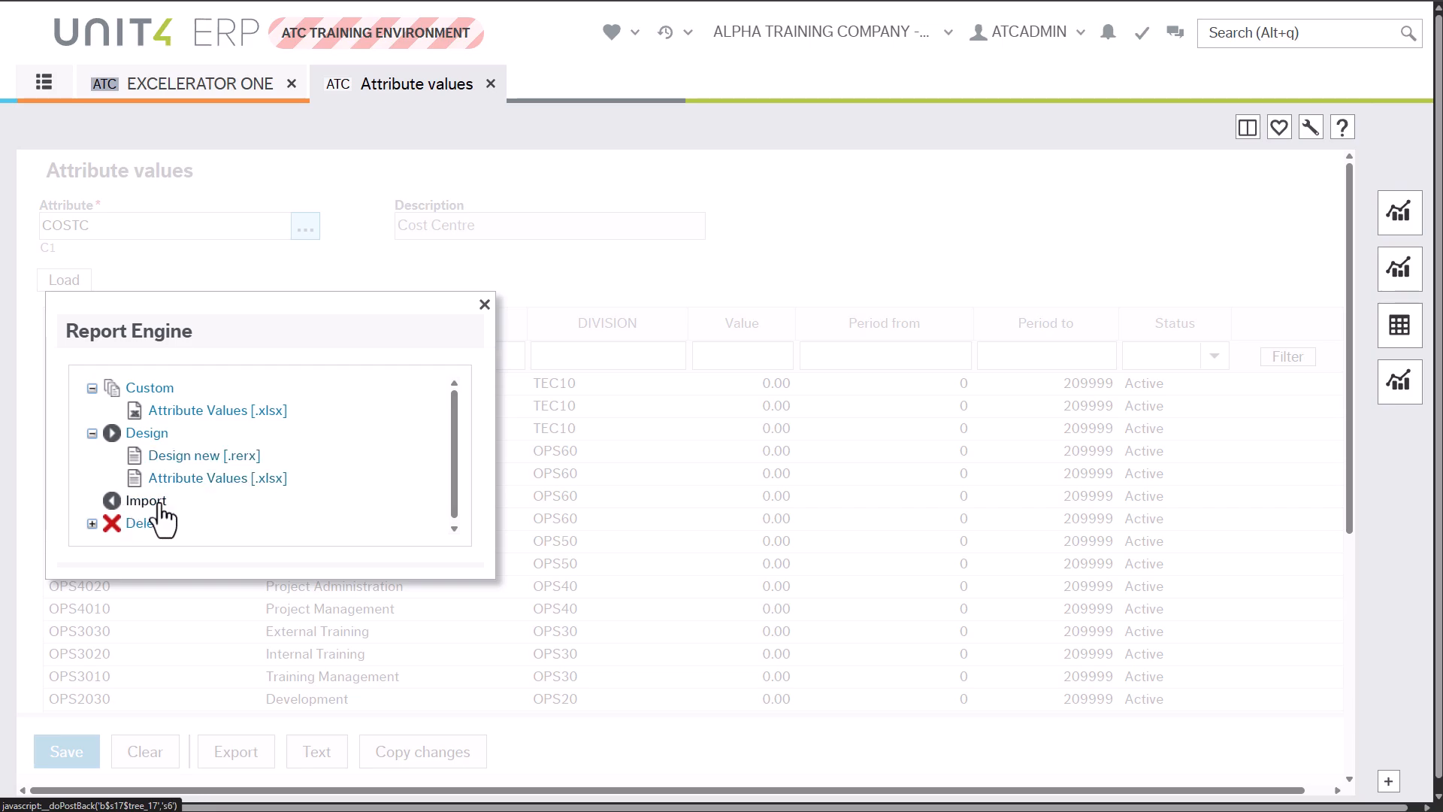
left_click(192, 456)
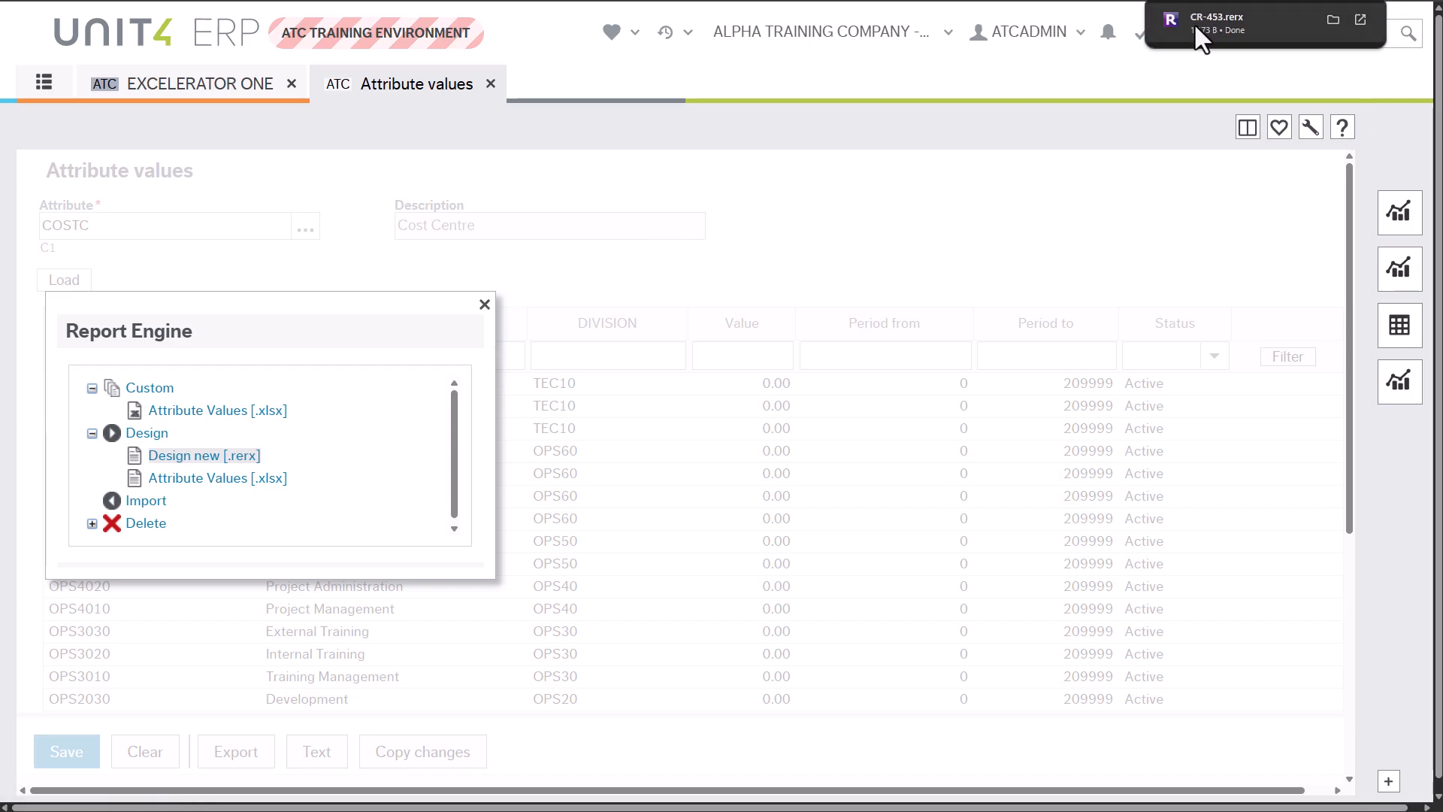
left_click(1193, 24)
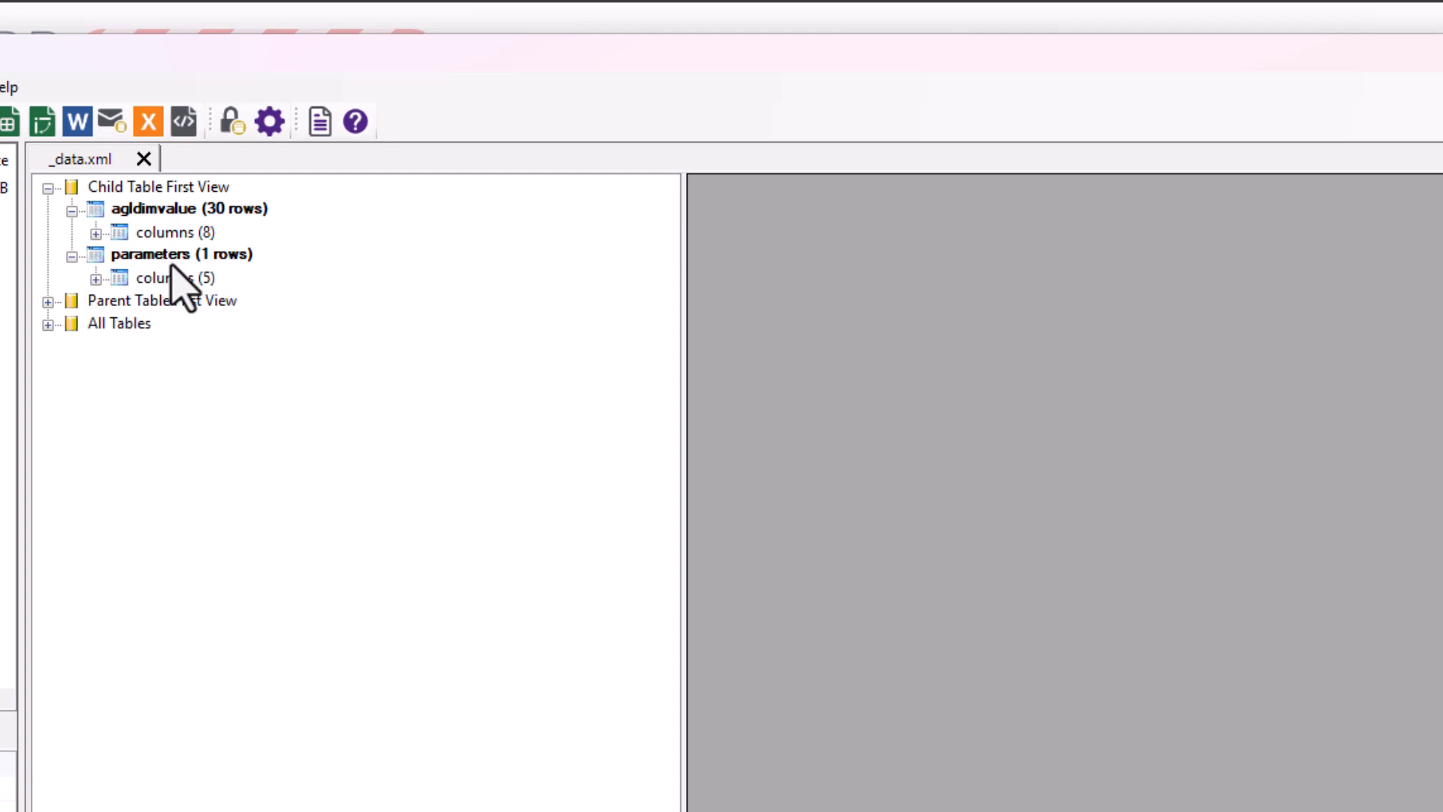
Examine the parameters and agldimvalue tables of the CR-453 data, and close Report Engine
left_click(175, 257)
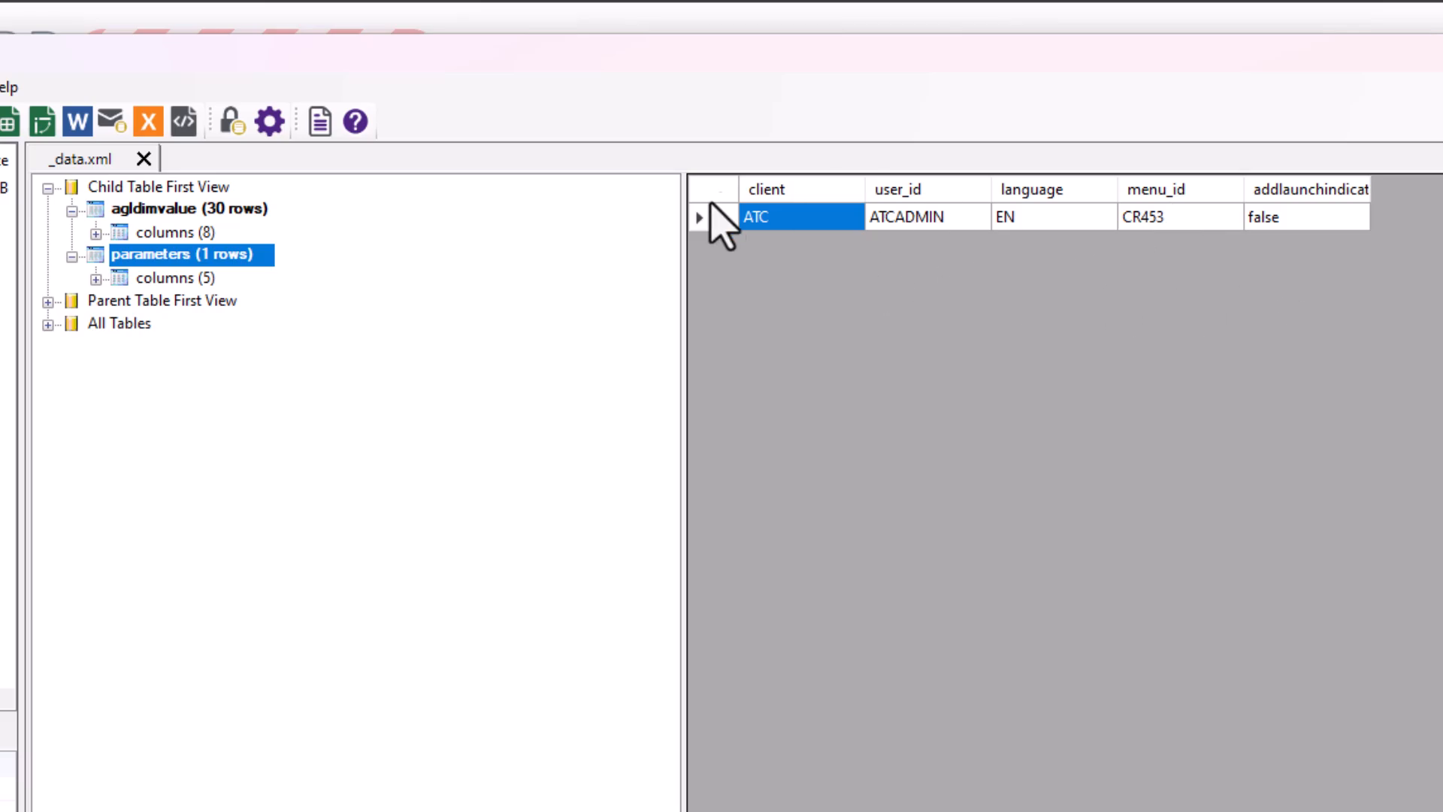
left_click(202, 210)
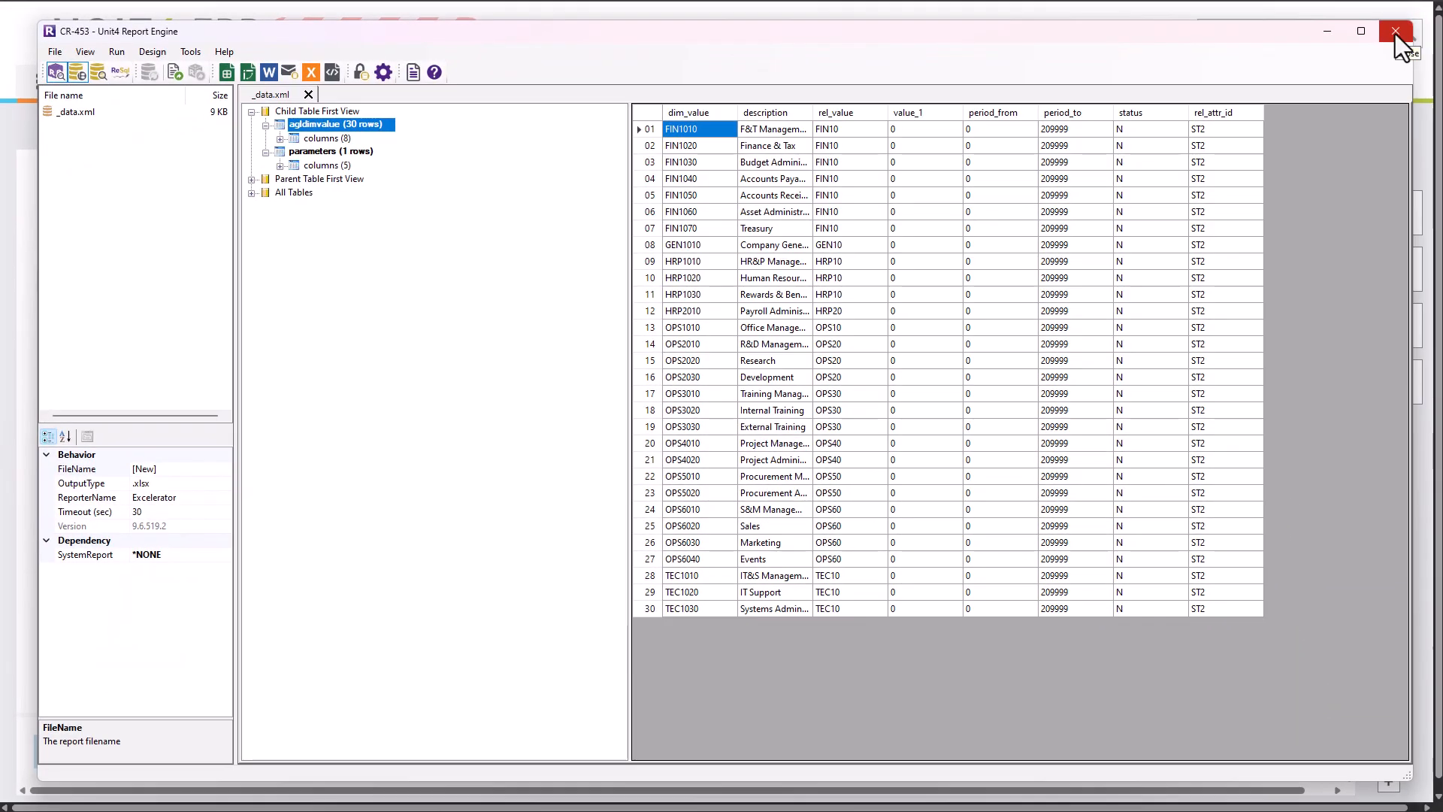
left_click(1395, 32)
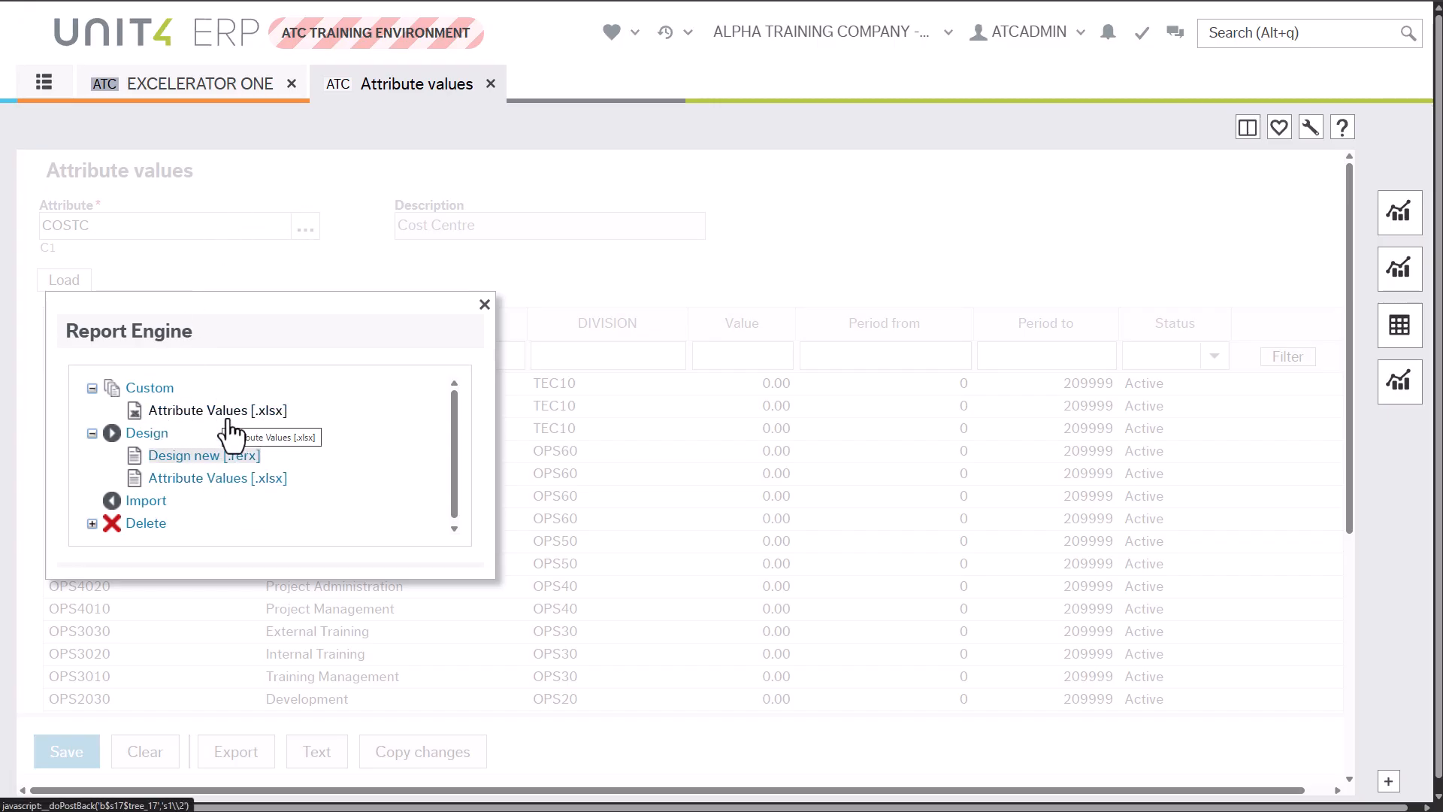
Run the custom Attribute Values [.xlsx] report for COSTC and open the exported workbook
left_click(210, 410)
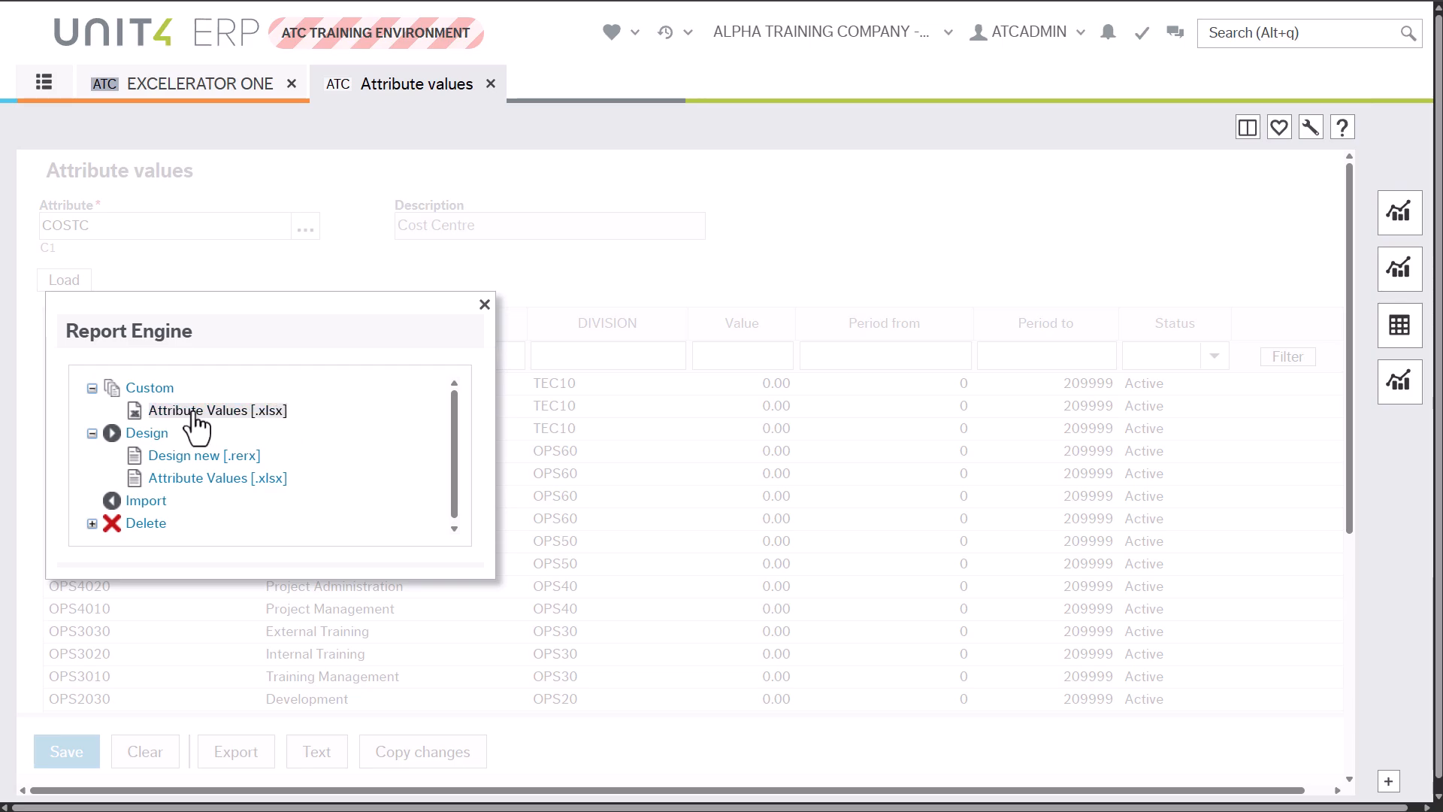
left_click(1233, 32)
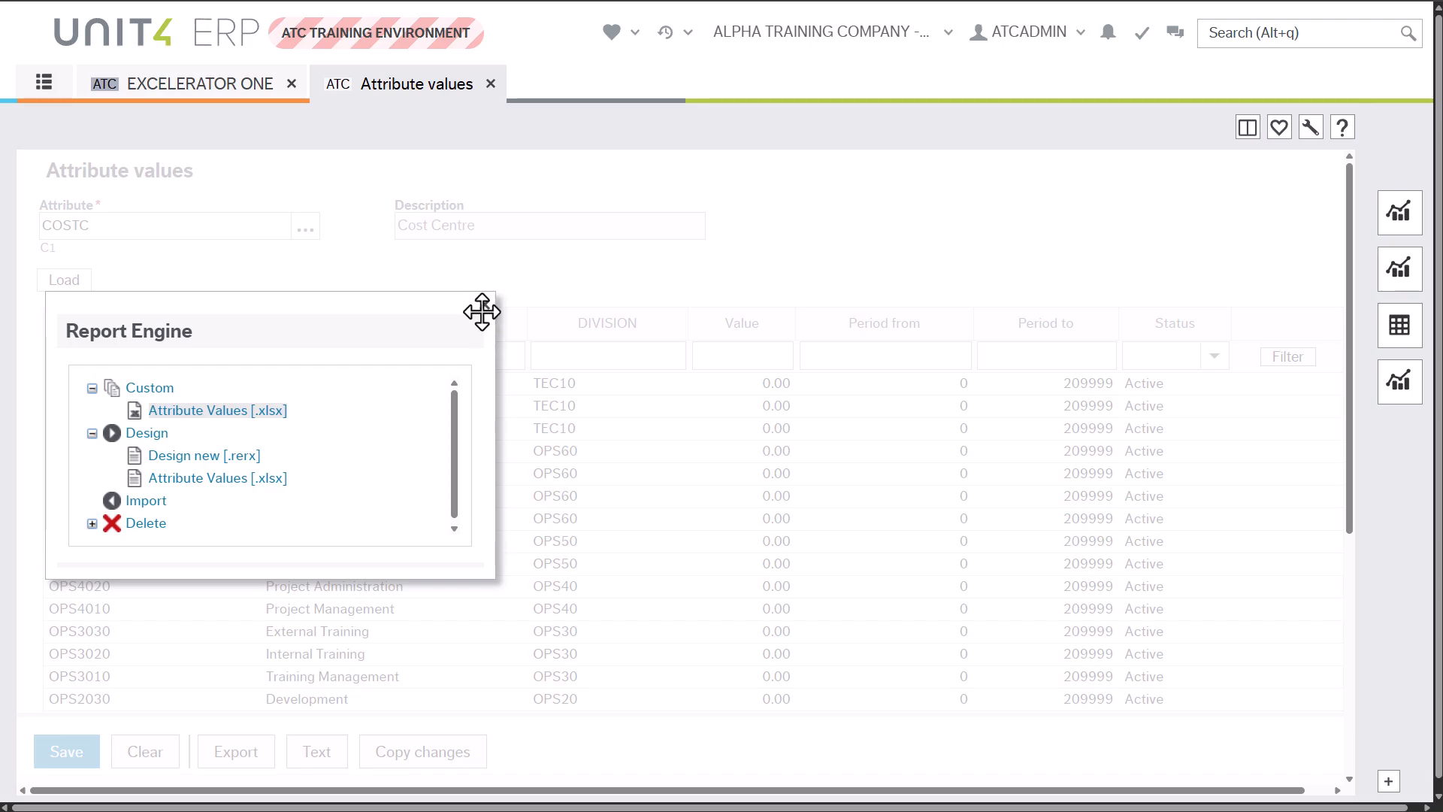
Compare the Report Engine export dialogs of EXCELERATOR ONE and Attribute values, closing both
left_click(188, 95)
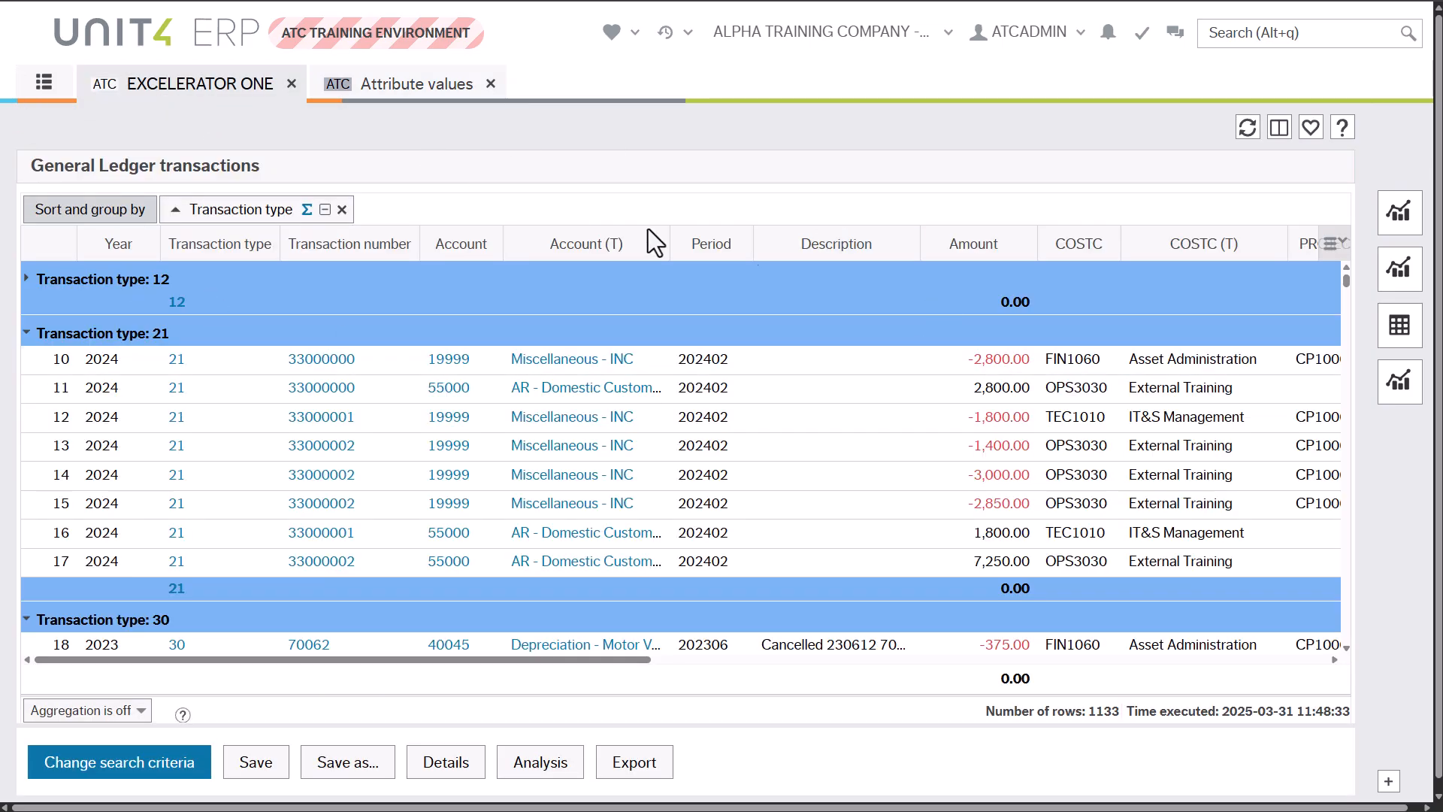
left_click(646, 774)
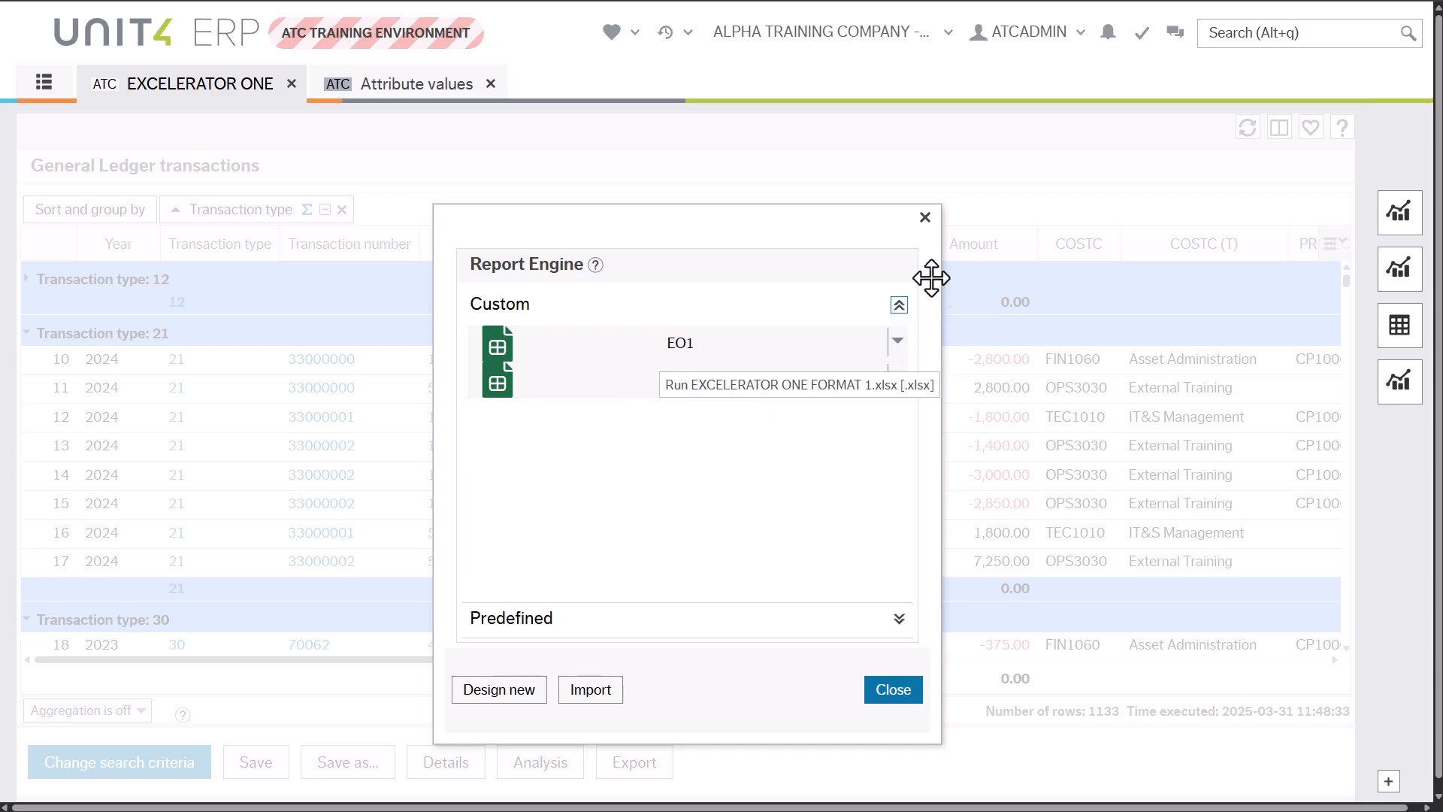
left_click(925, 217)
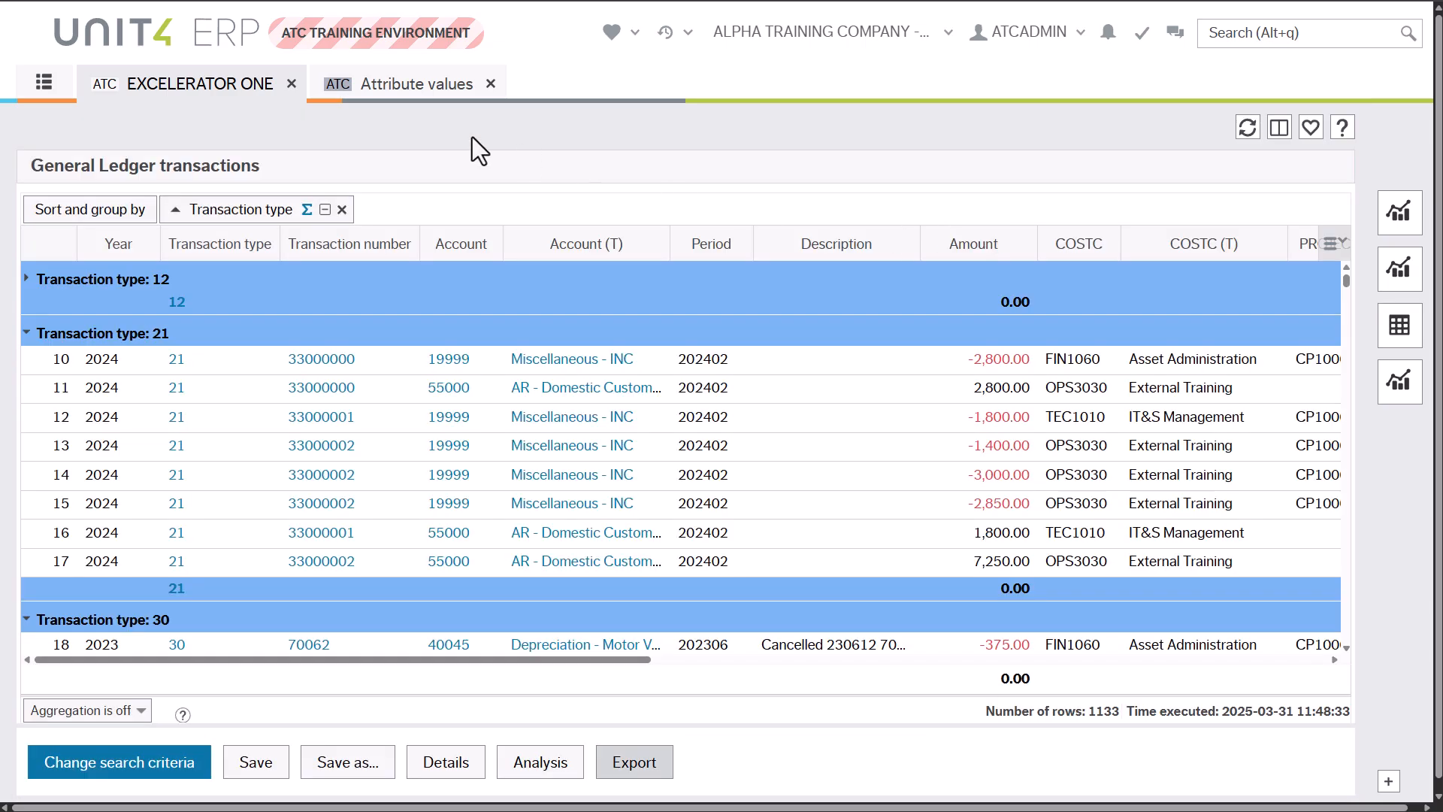
left_click(406, 94)
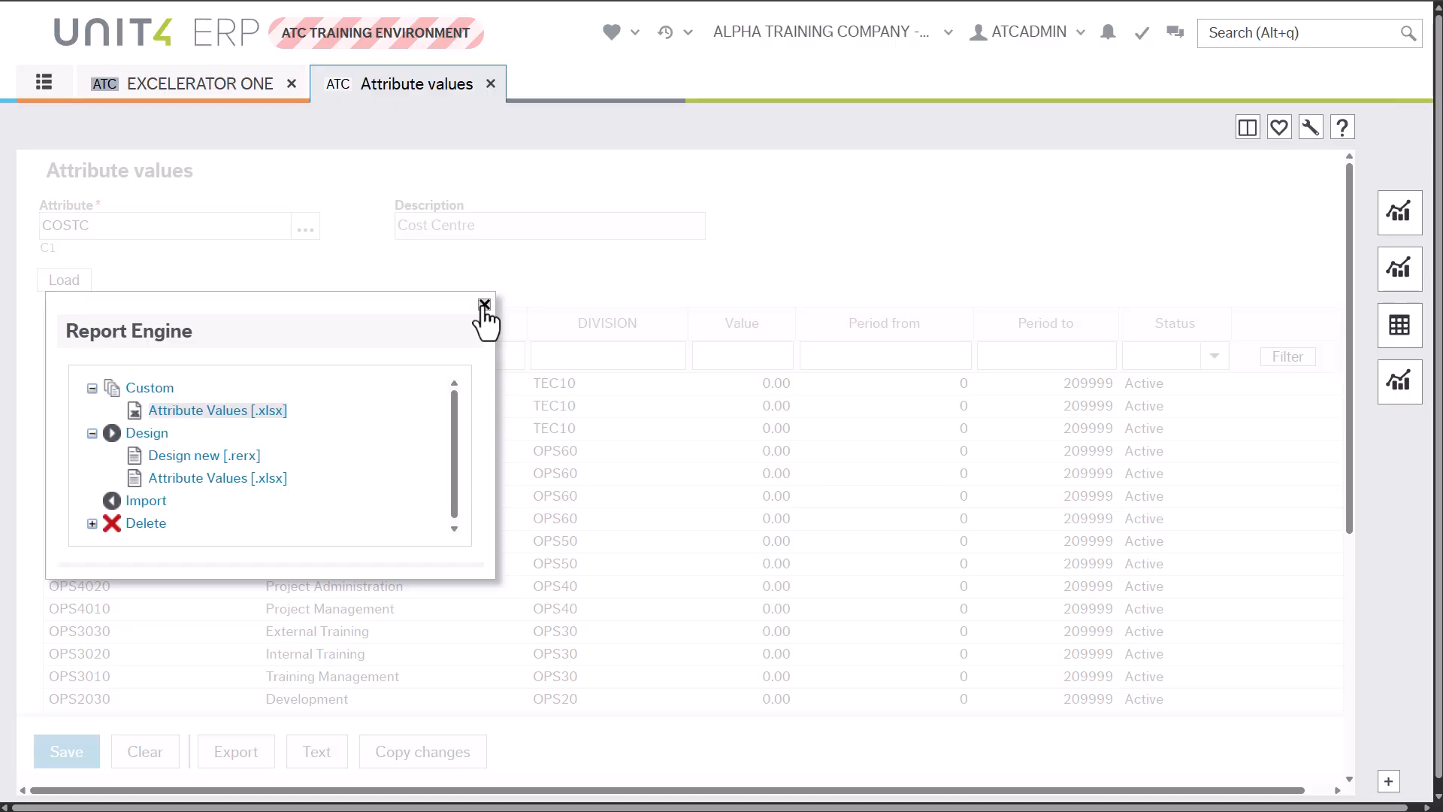
left_click(484, 305)
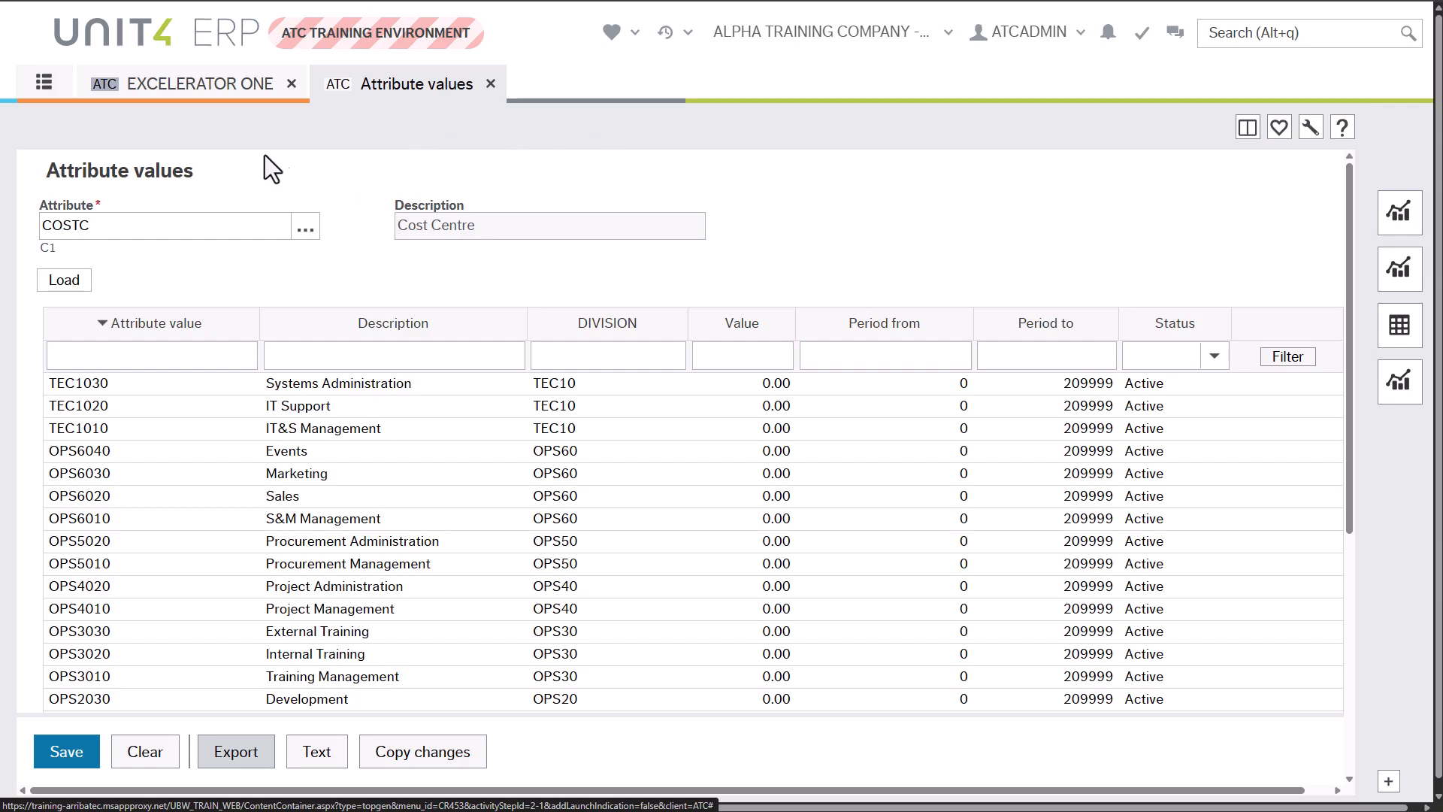
Open the Attribute master file for attribute COSTC with value FIN1020, and bring up its Report Engine export options
left_click(44, 85)
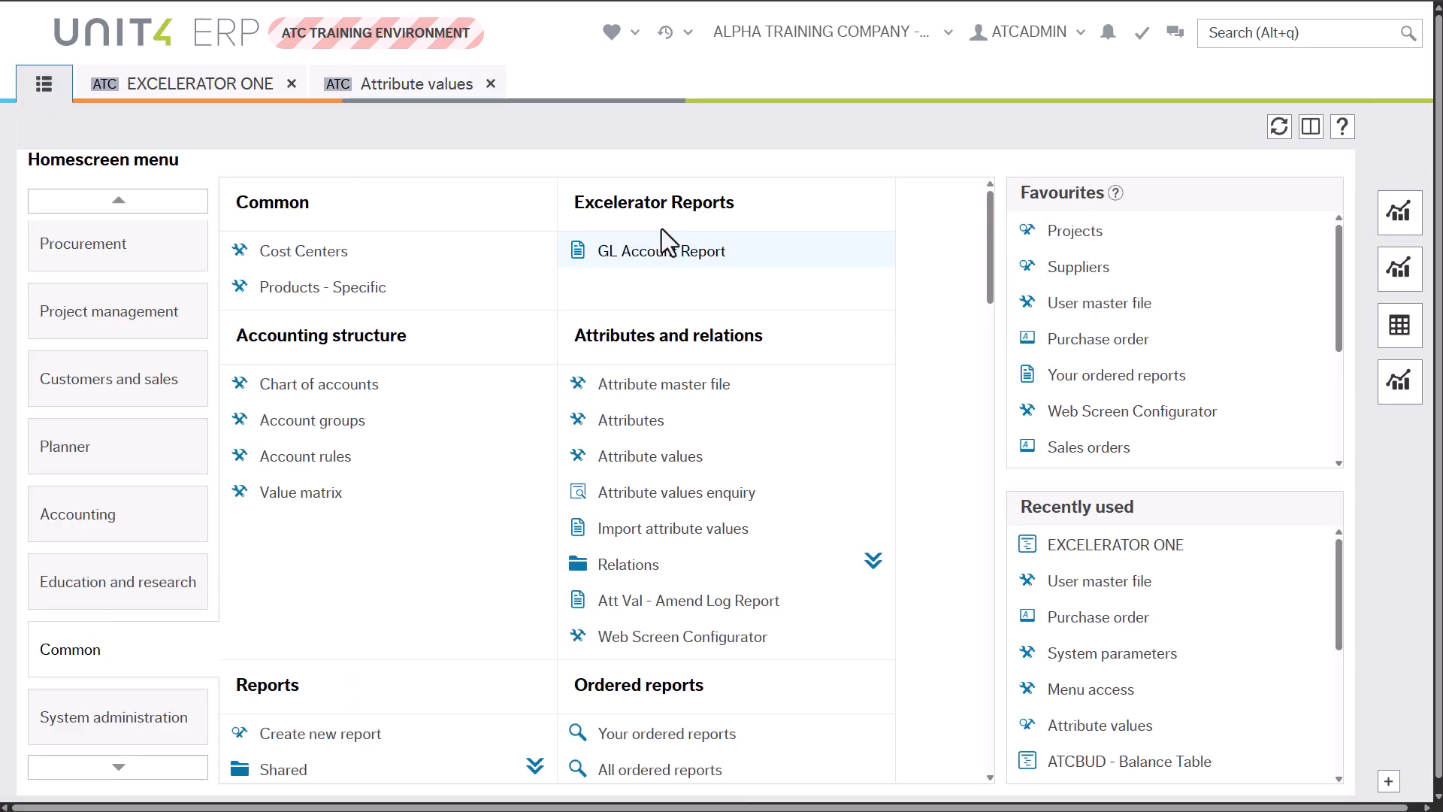
left_click(714, 385)
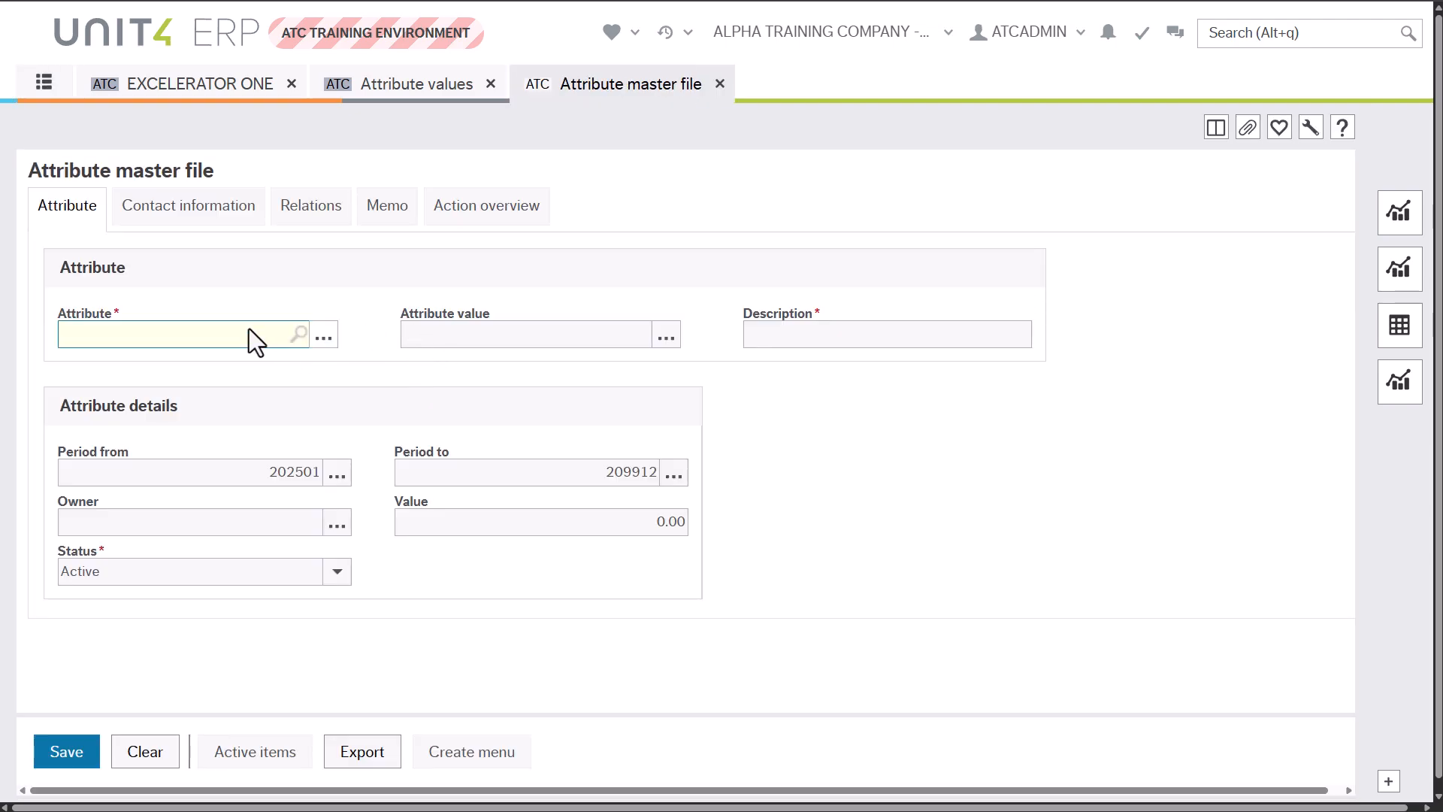
type("COSTC")
key("Tab")
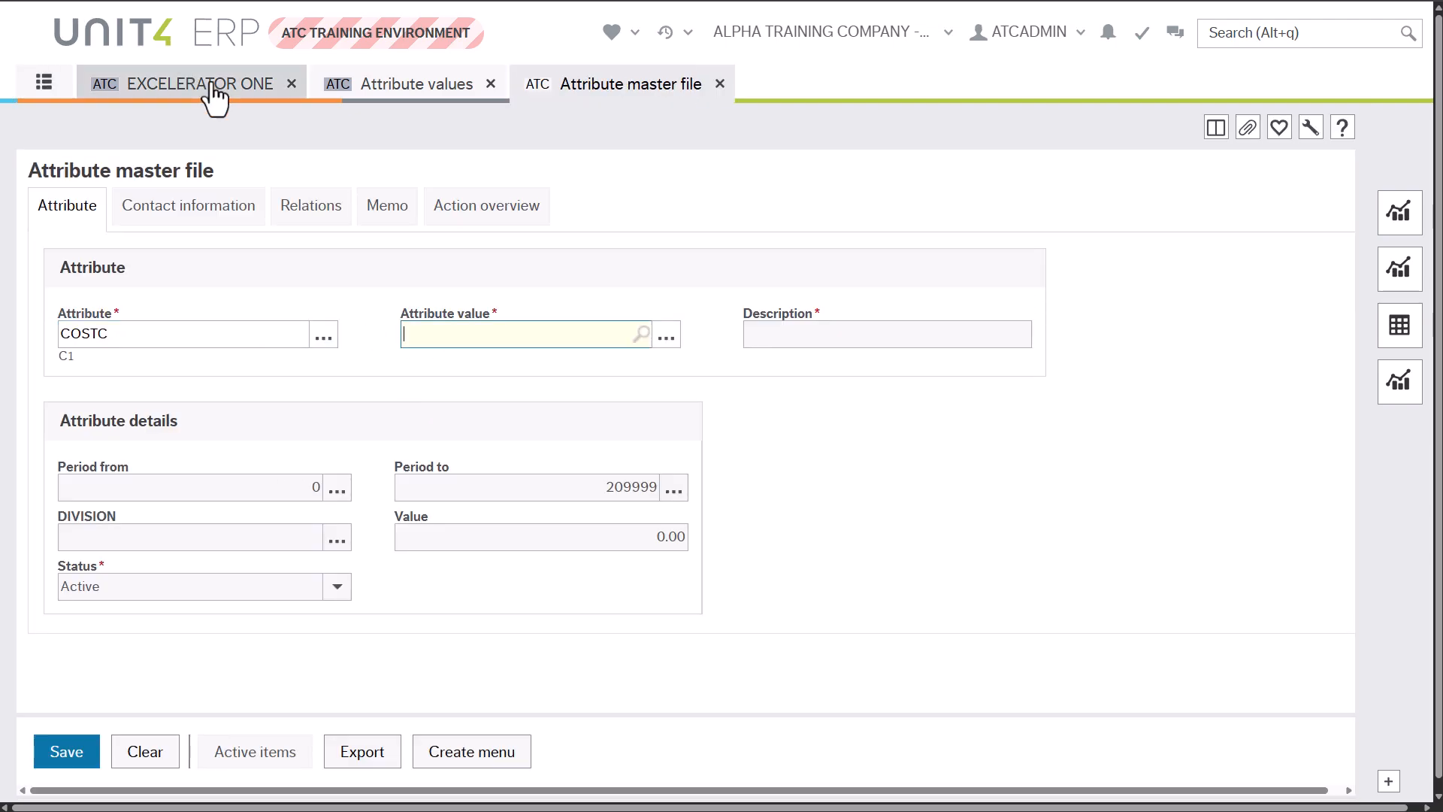
type("FIN1010")
left_click(582, 376)
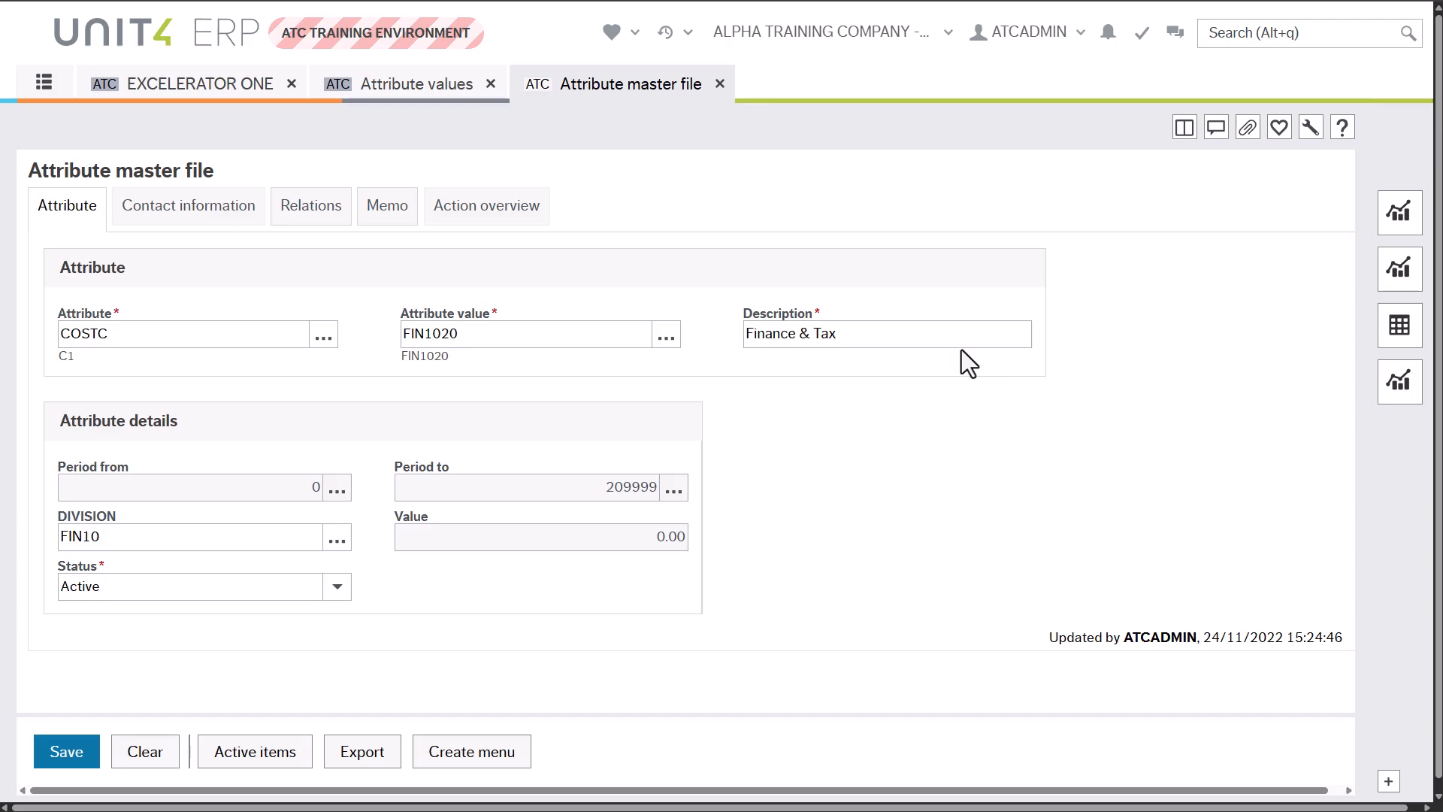
left_click(354, 756)
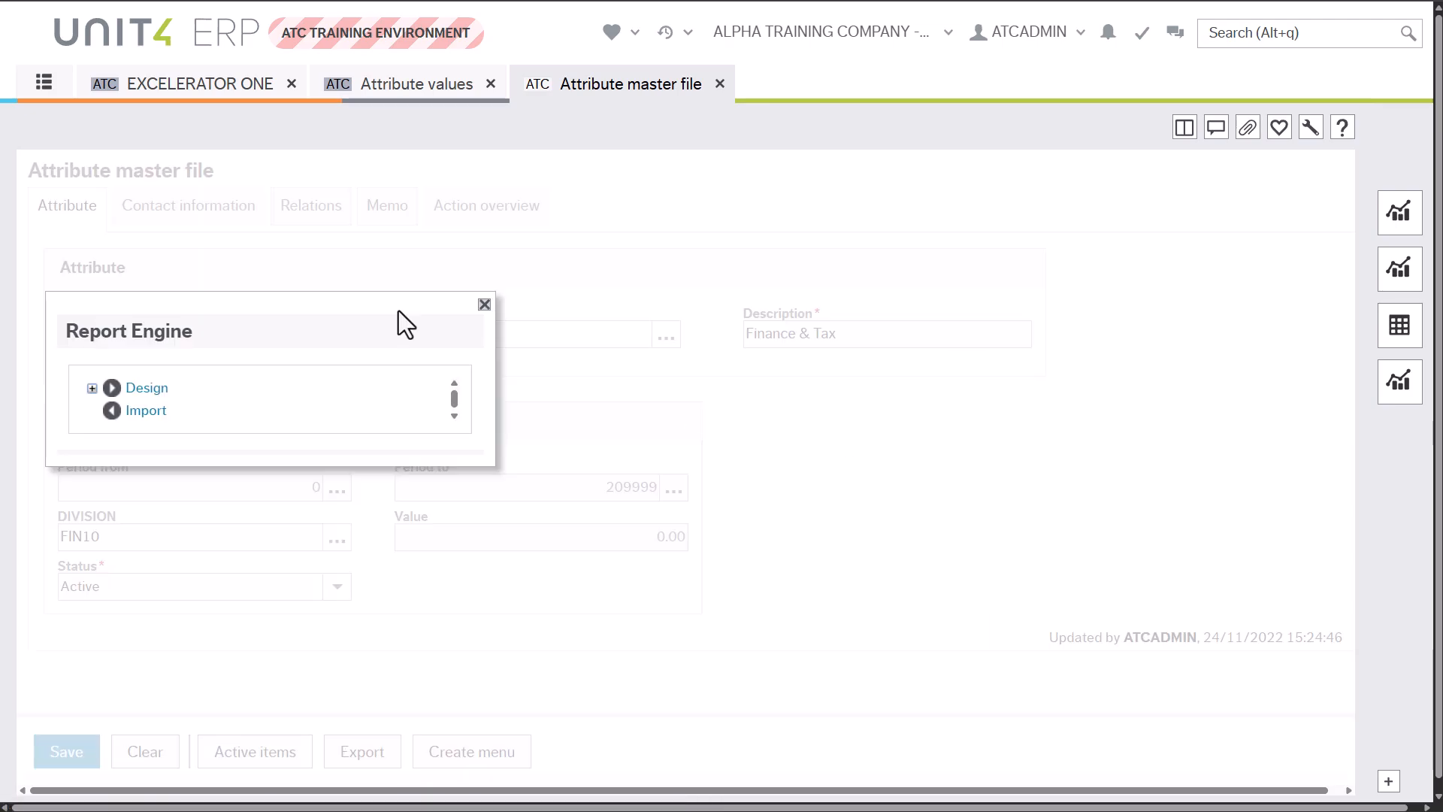
Export a new Report Engine design from the Attribute master file, open CR-403.rerx, and generate a new Excelerator report [xlsx] from it
left_click(91, 388)
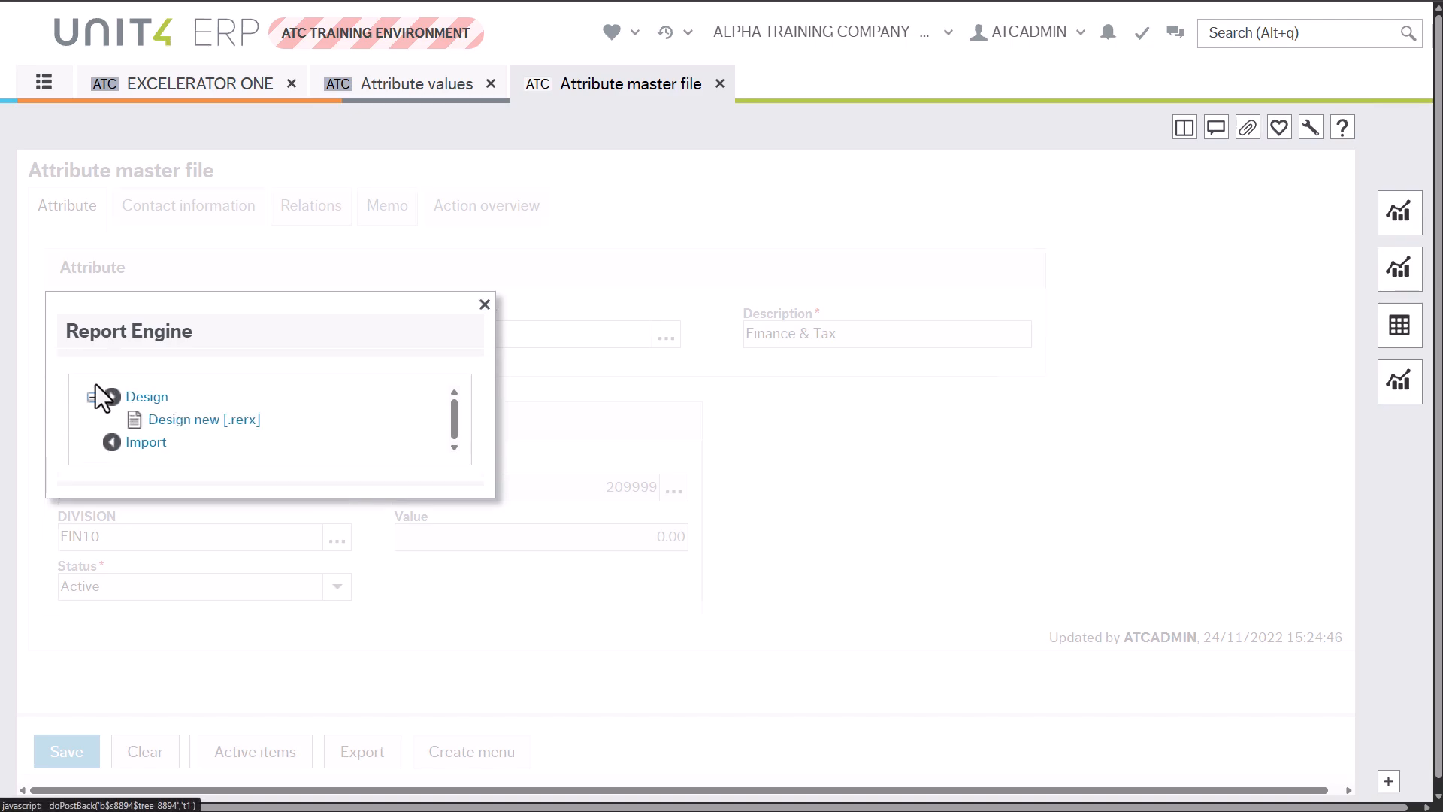
left_click(219, 415)
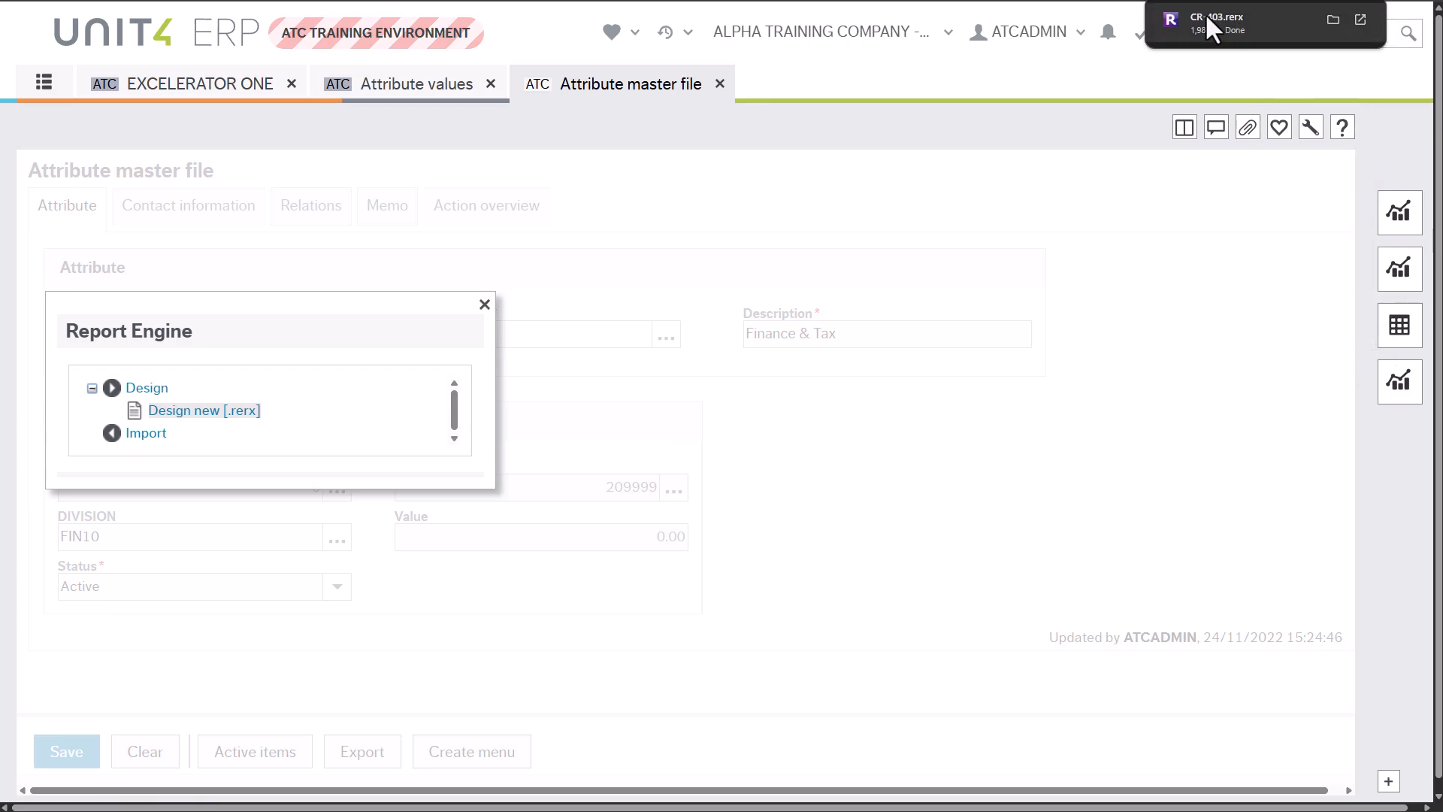
left_click(1206, 12)
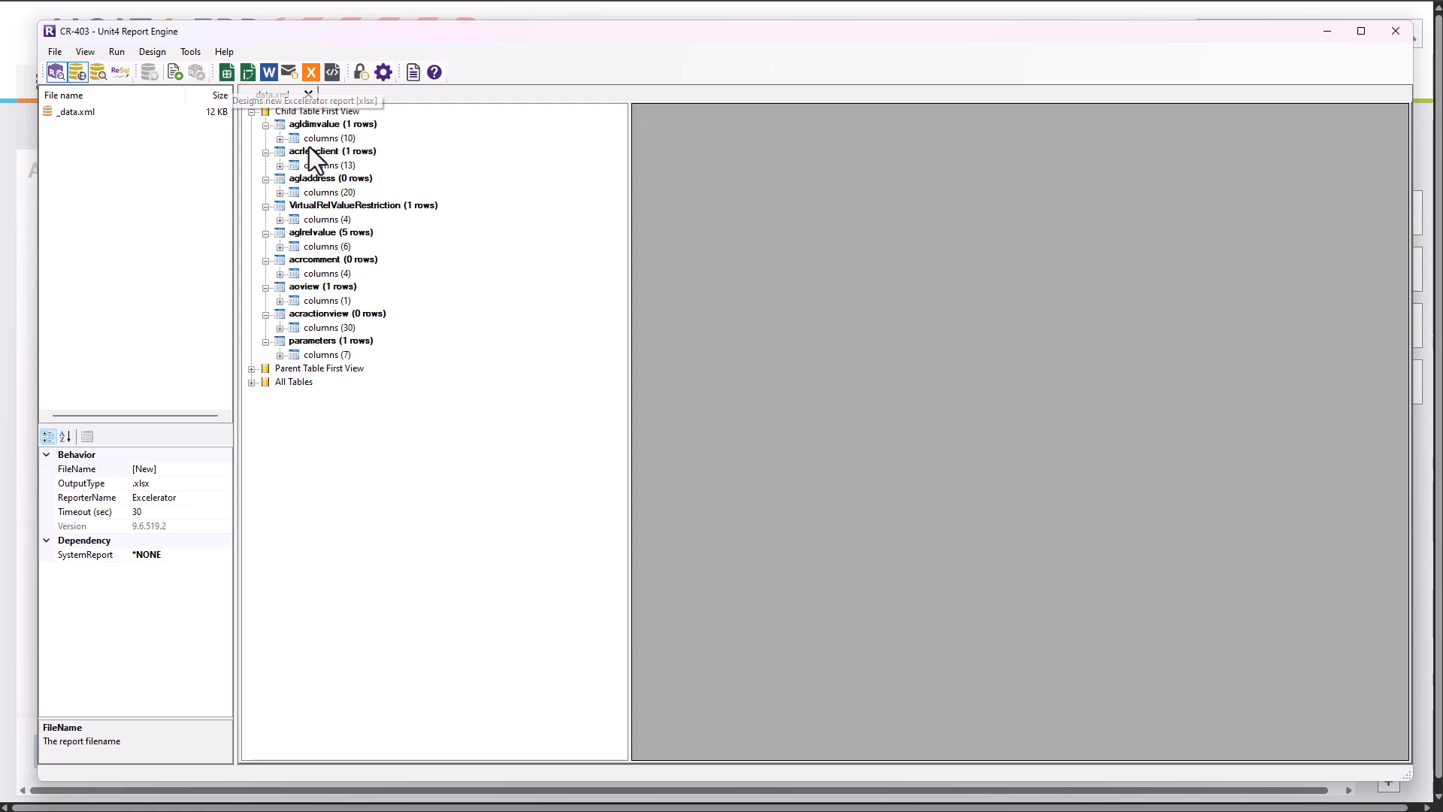
left_click(226, 72)
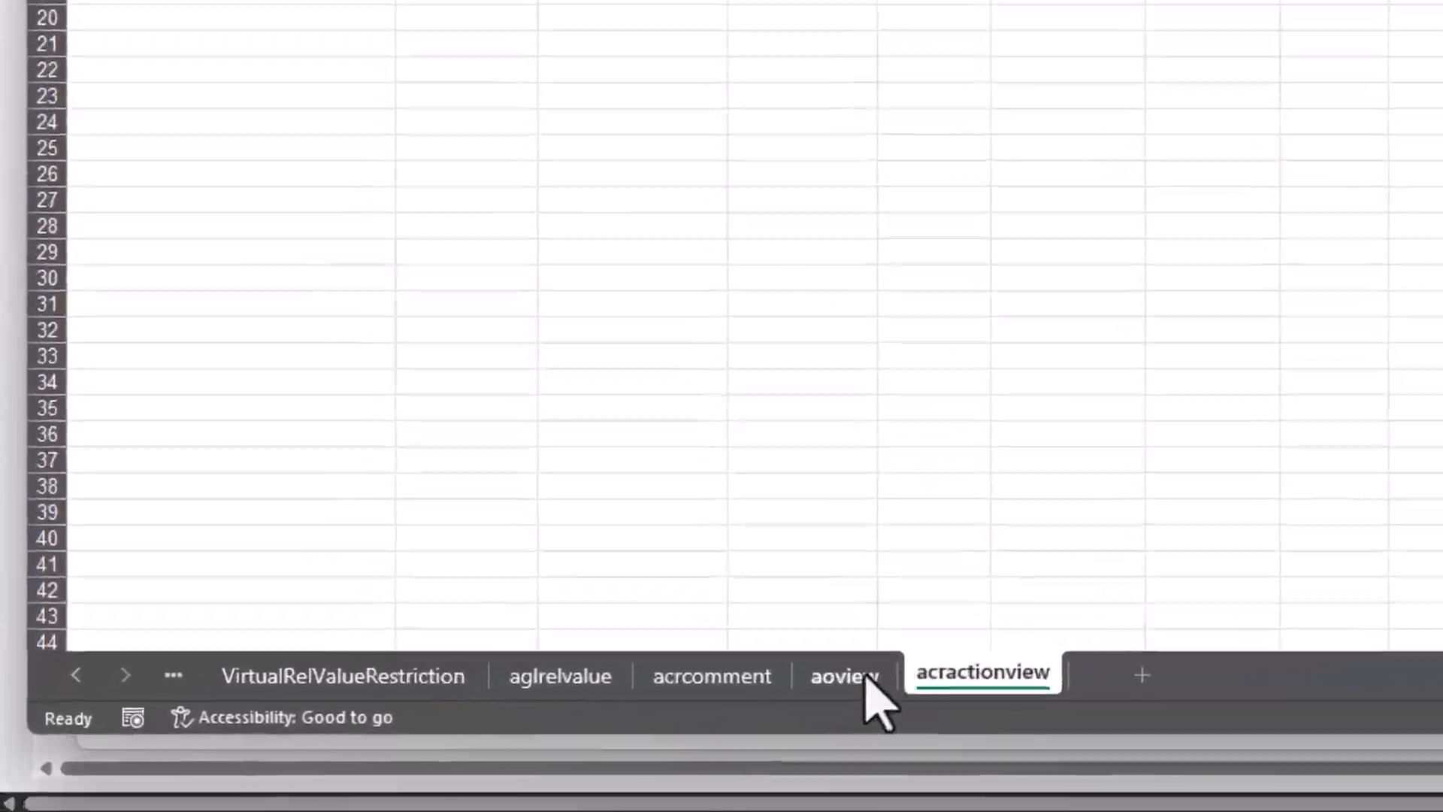
Examine the generated workbook's table sheets, including acrlegclient, agladdress, aglrelvalue and acrcomment
left_click(75, 675)
left_click(81, 669)
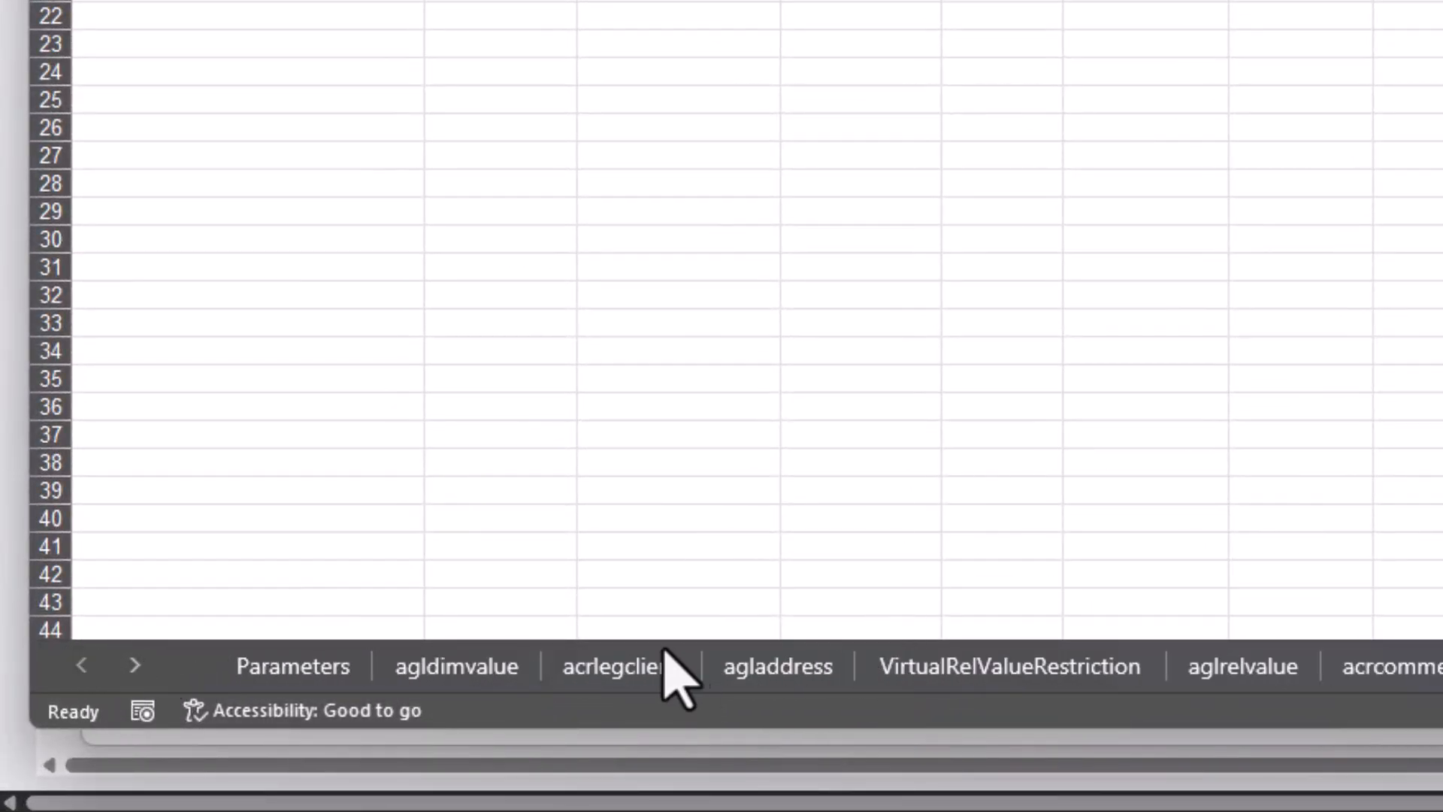
left_click(594, 669)
left_click(779, 671)
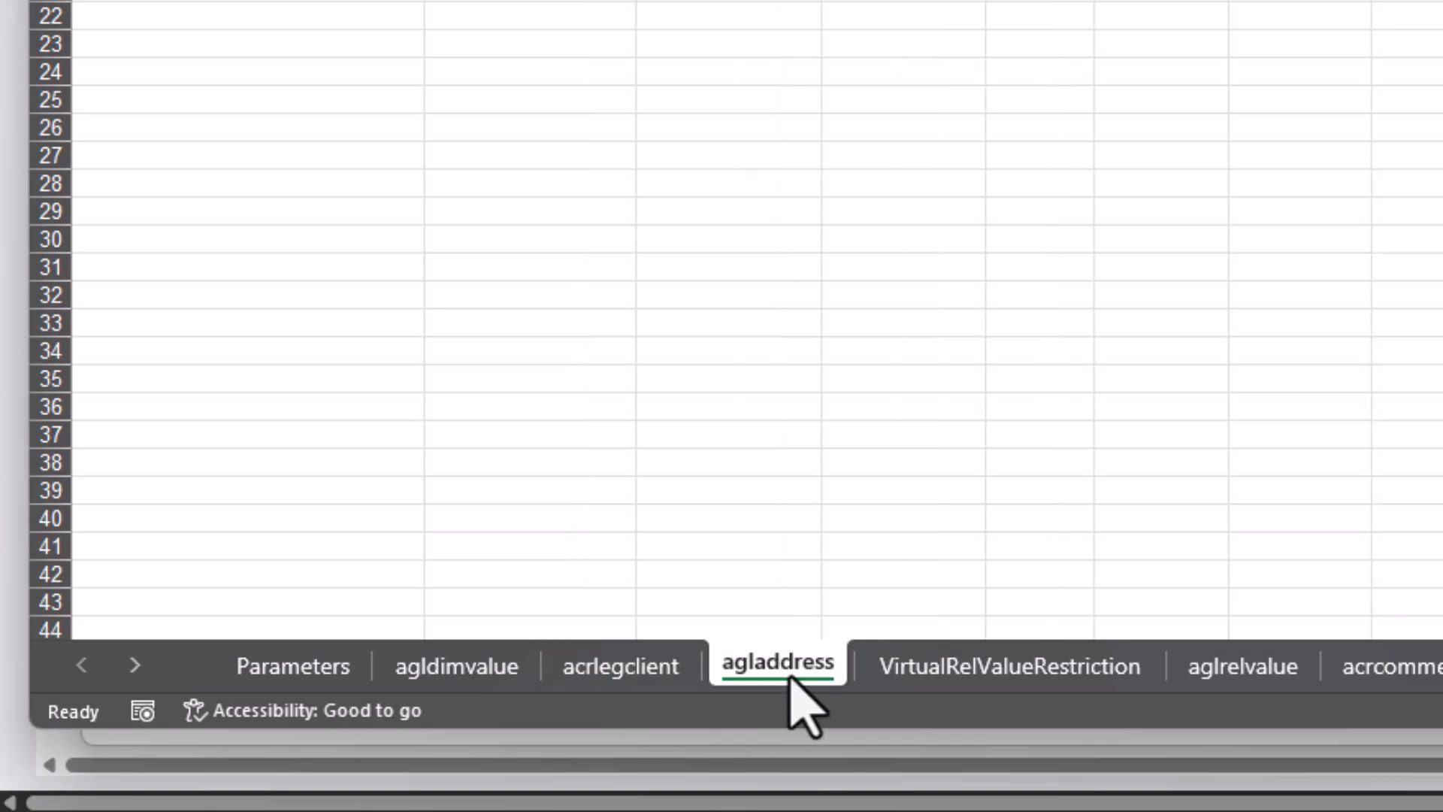
left_click(1250, 668)
left_click(1398, 665)
left_click(1442, 668)
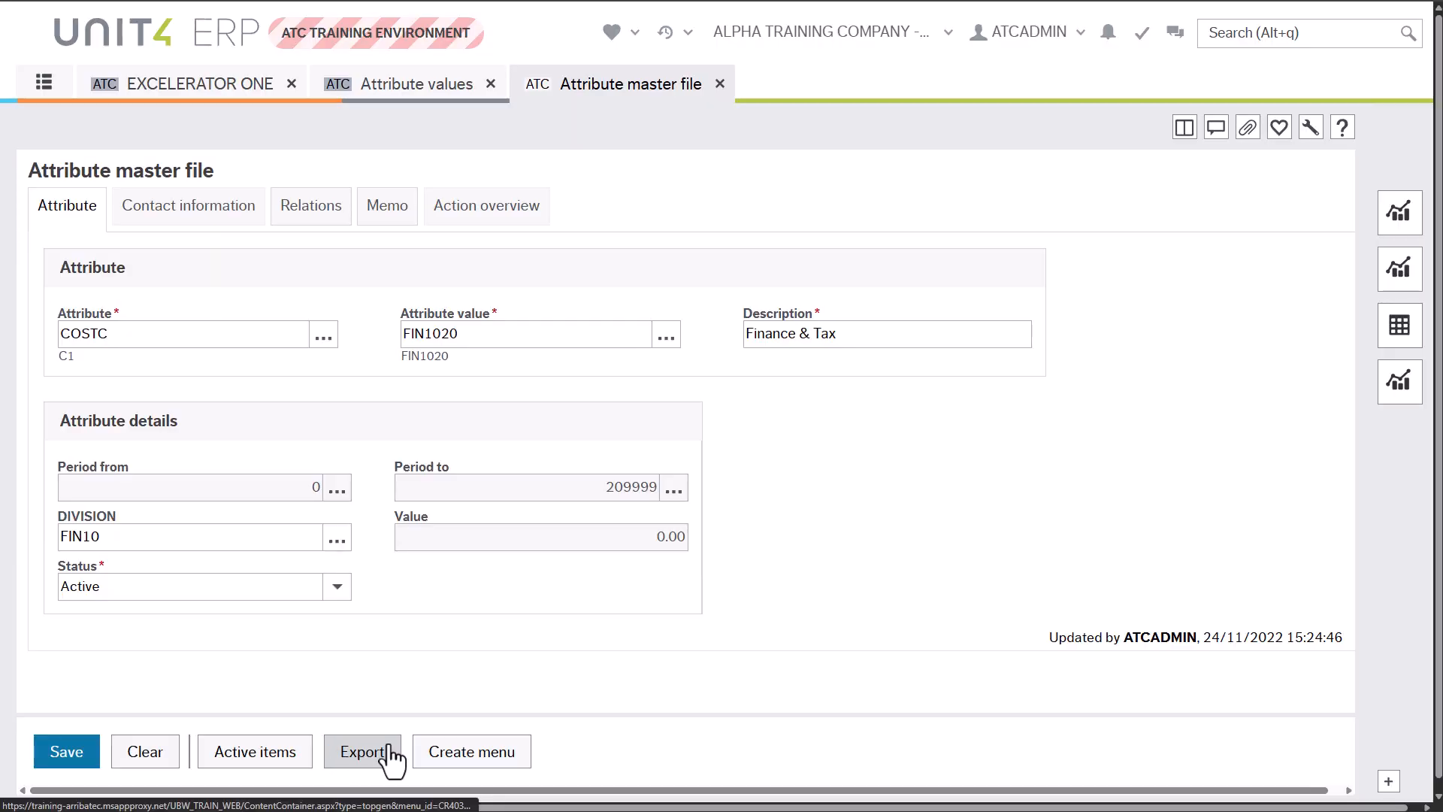
Import the ATTMF.rerx template into Report Engine for the Attribute master file
left_click(378, 761)
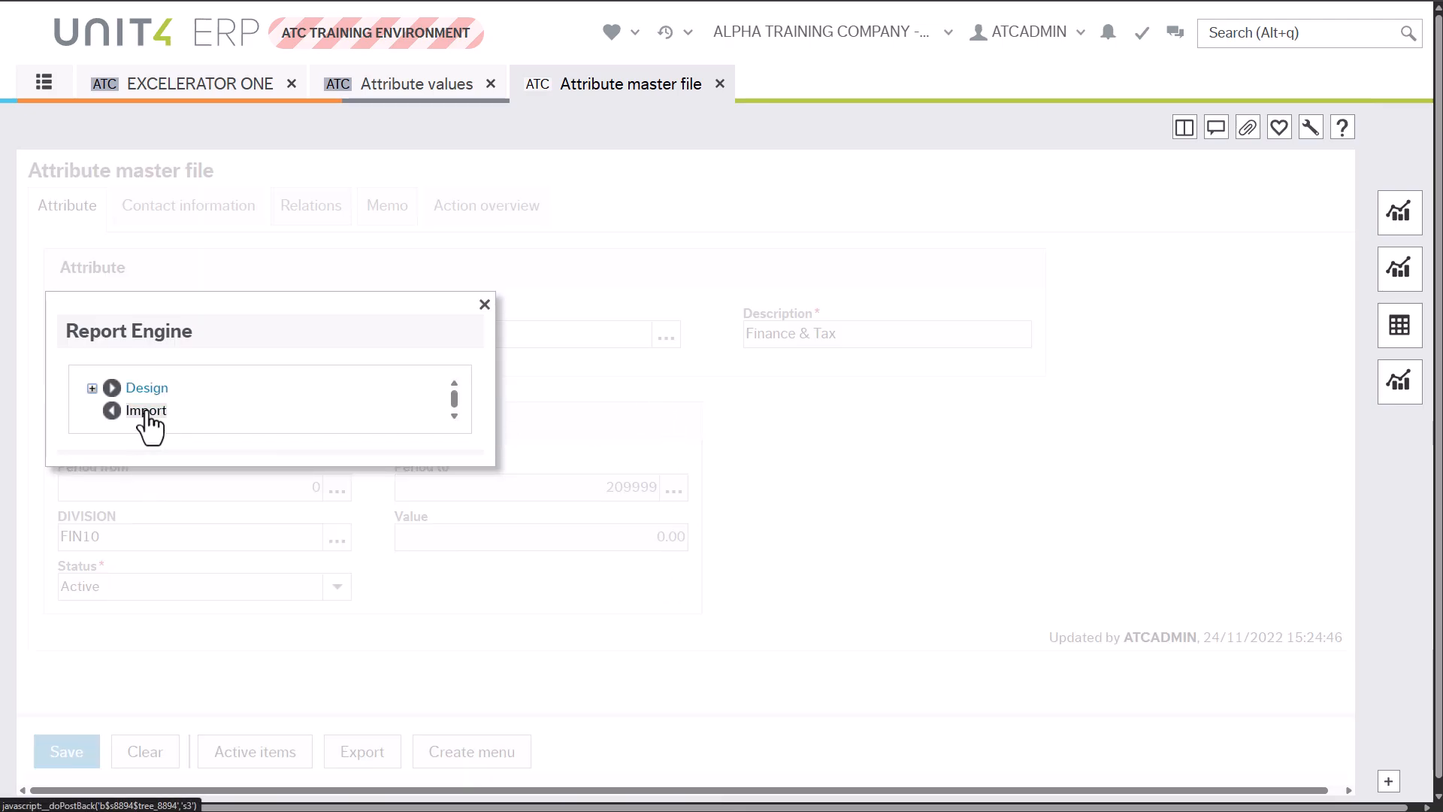
left_click(147, 418)
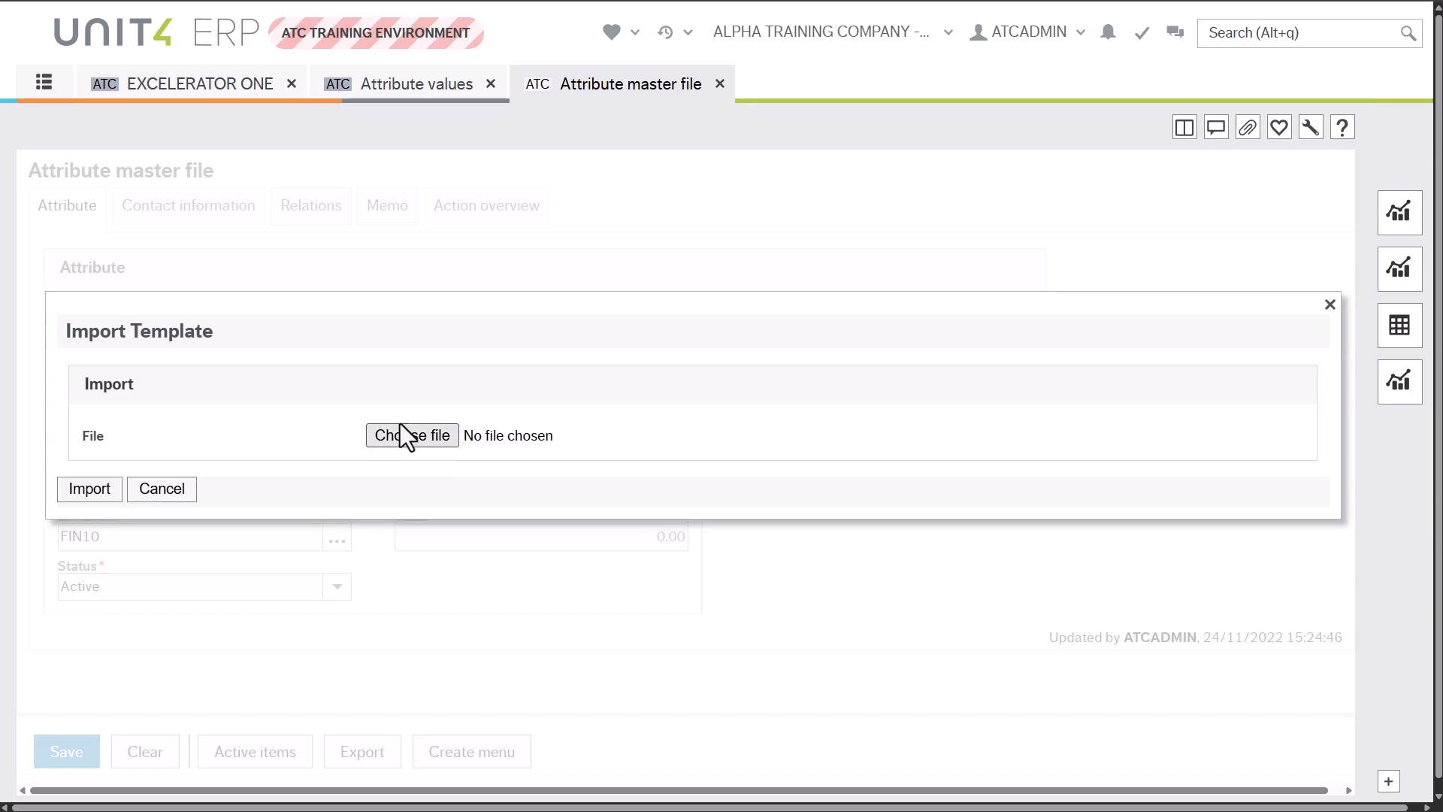
left_click(407, 427)
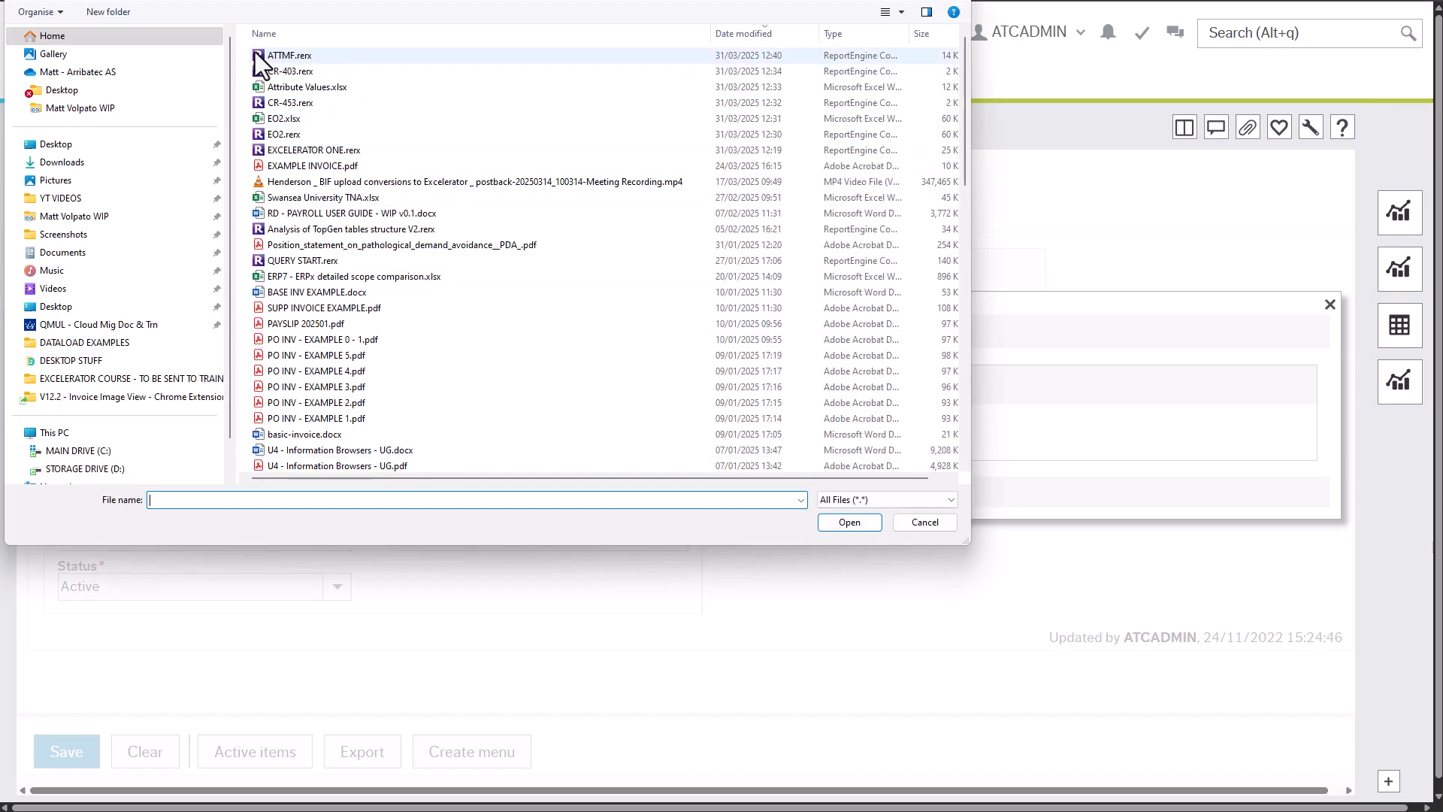
left_click(287, 54)
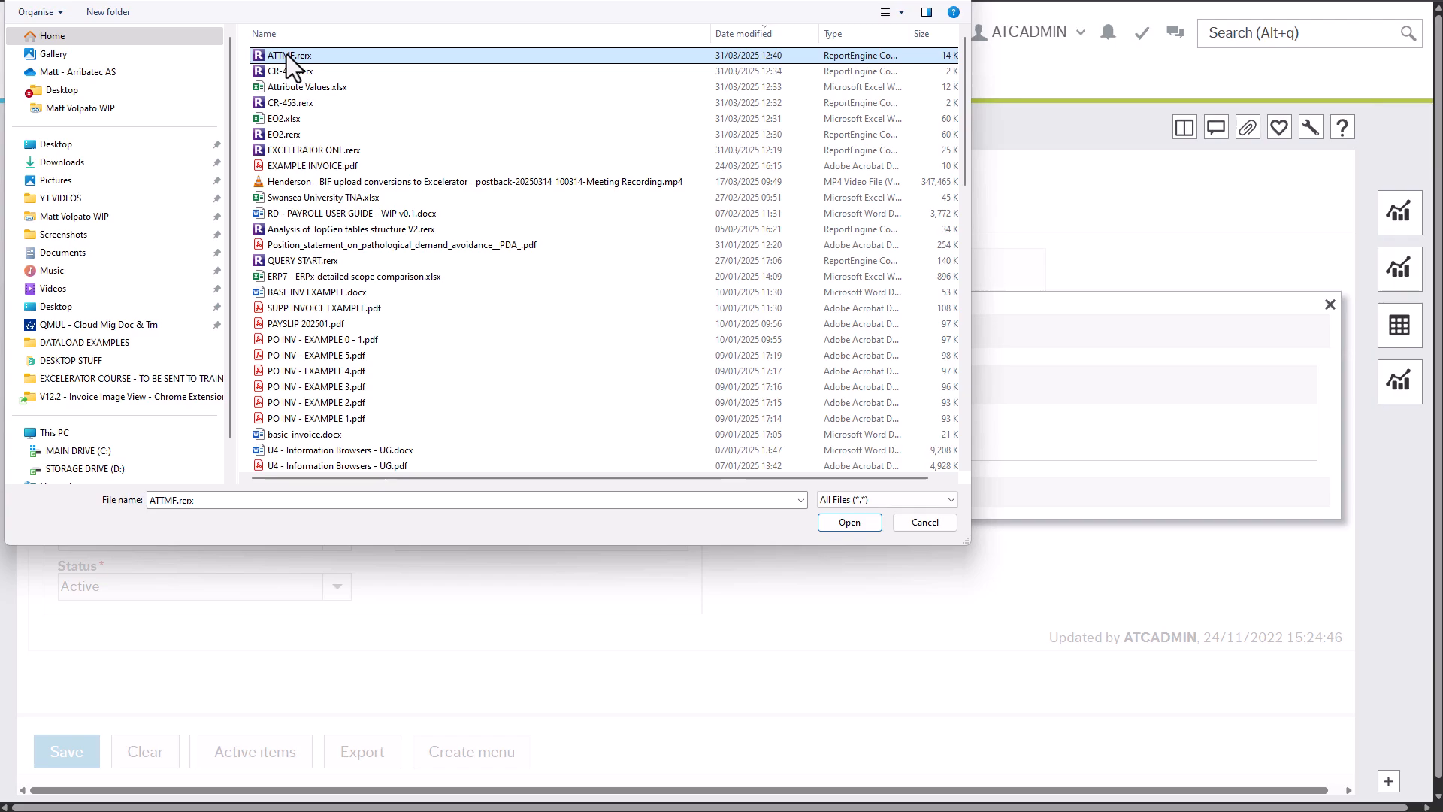
double_click(284, 68)
left_click(403, 431)
double_click(279, 57)
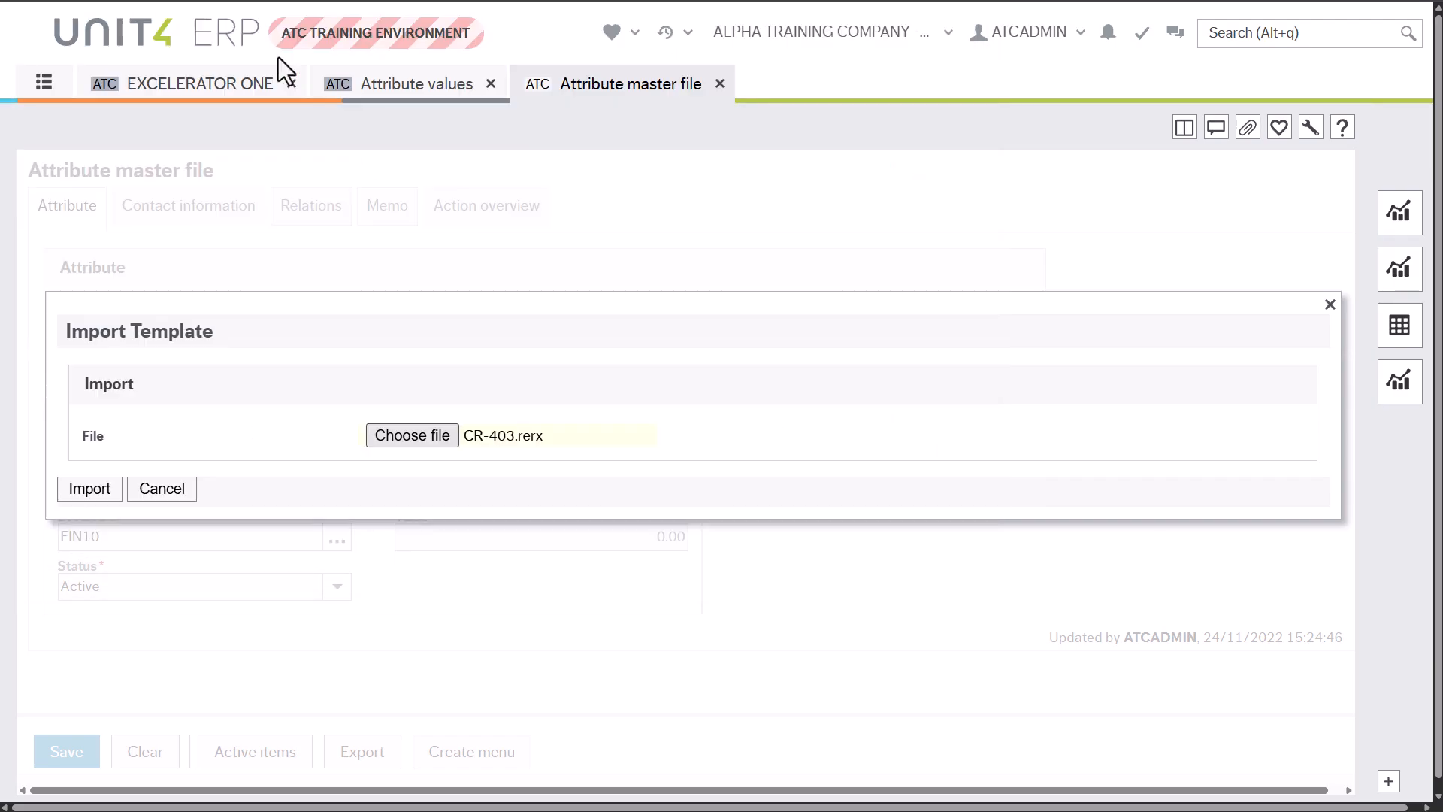
left_click(89, 490)
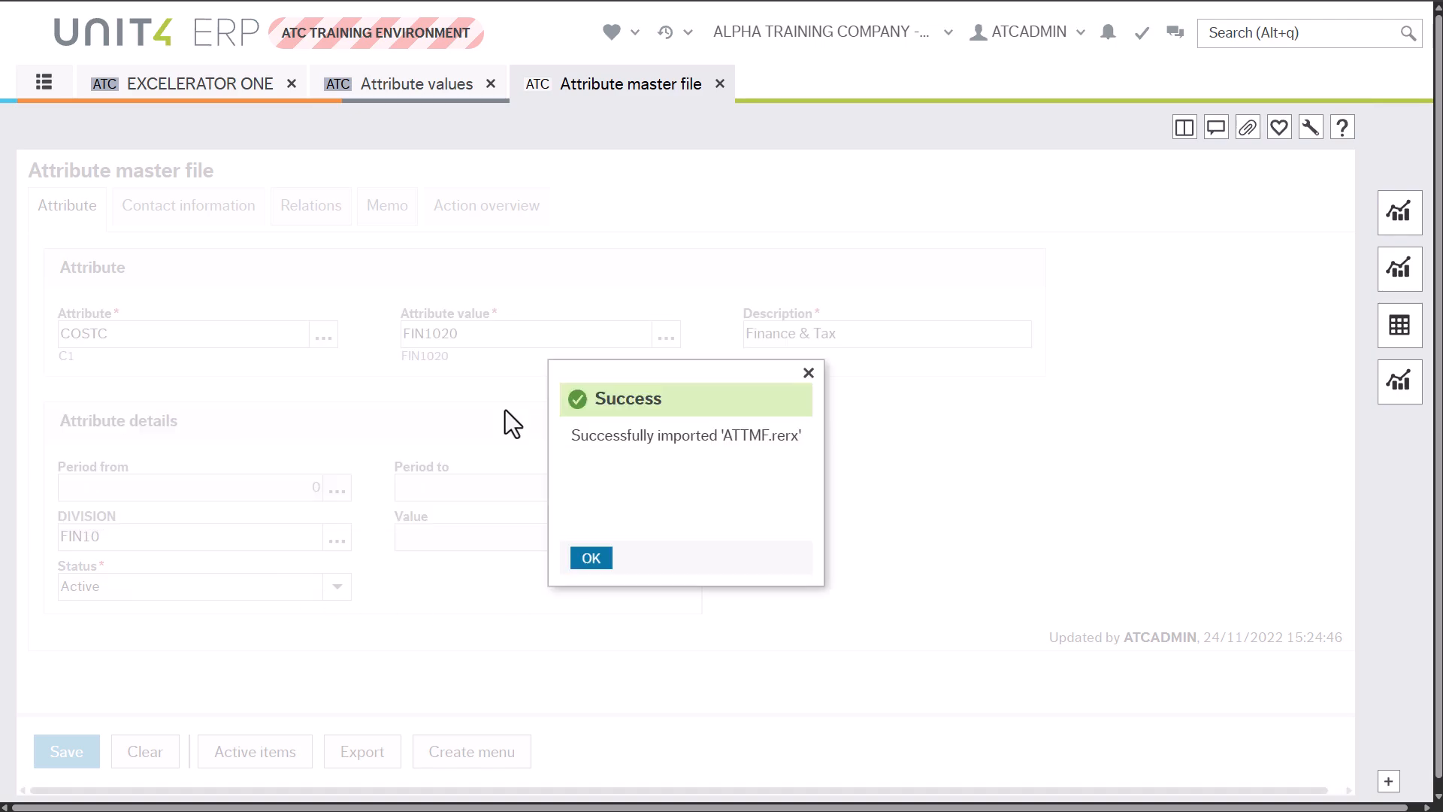
left_click(598, 563)
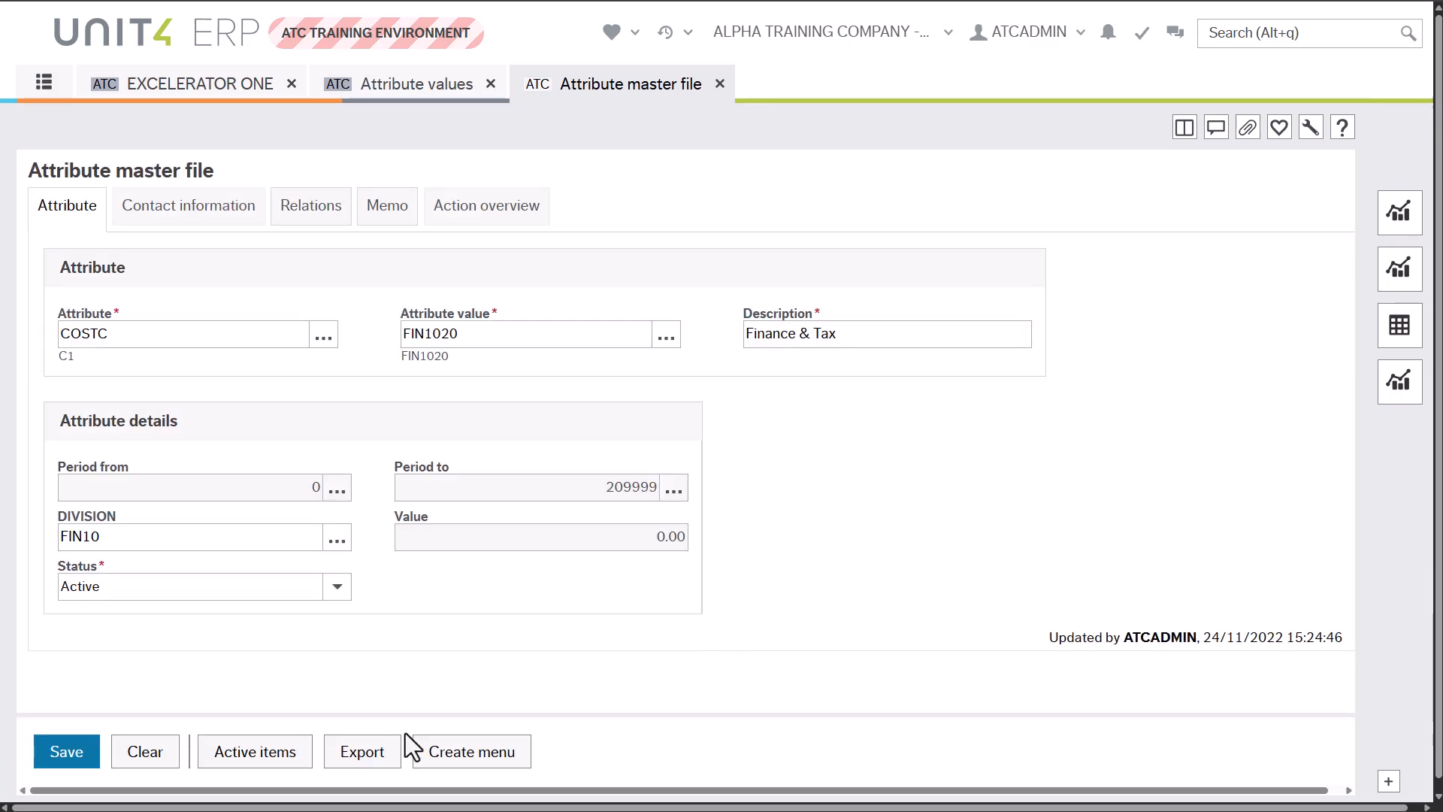
Run the custom ATTMF [.xlsx] report for the Attribute master file, open the exported workbook and view its agldimvalue sheet
left_click(352, 753)
left_click(179, 412)
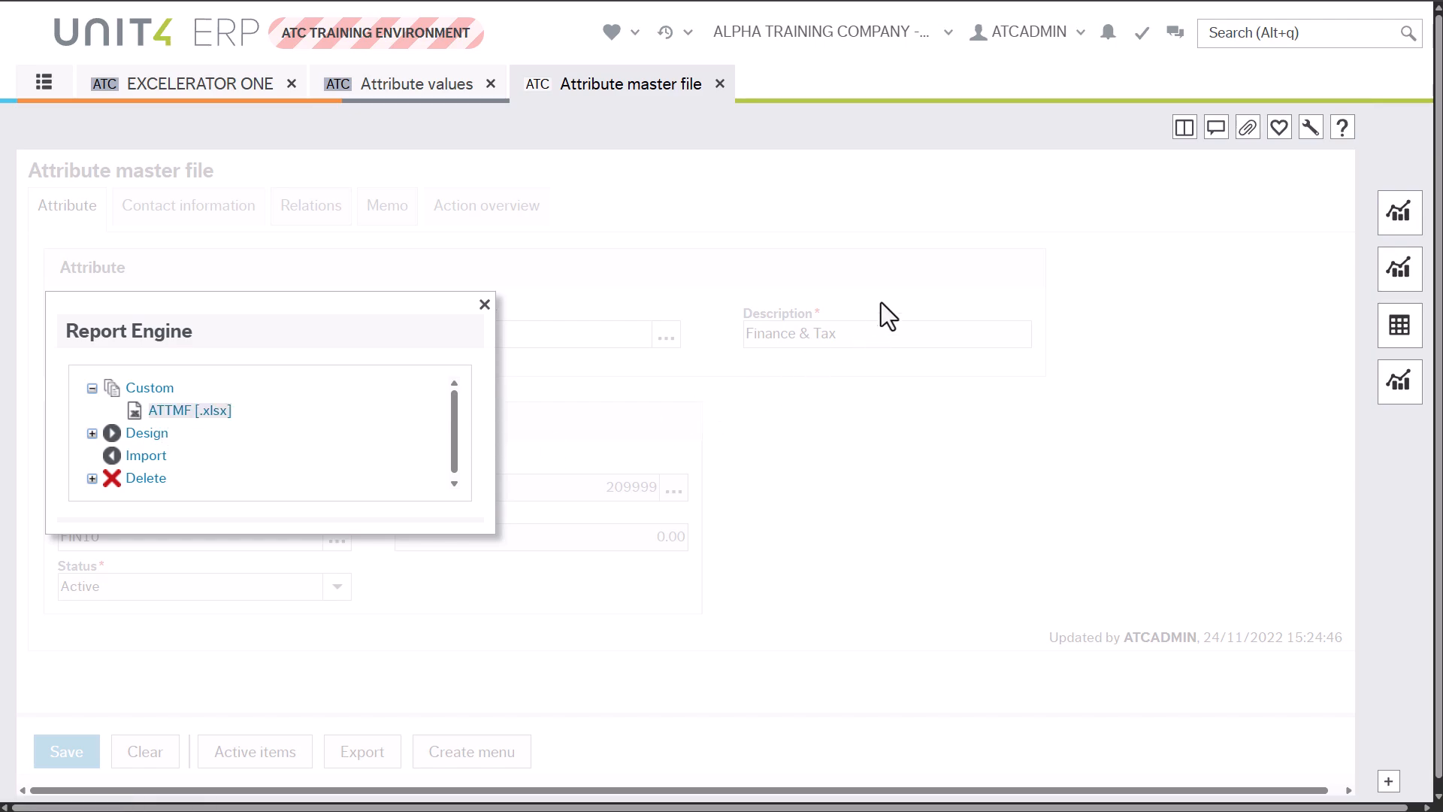
left_click(1221, 29)
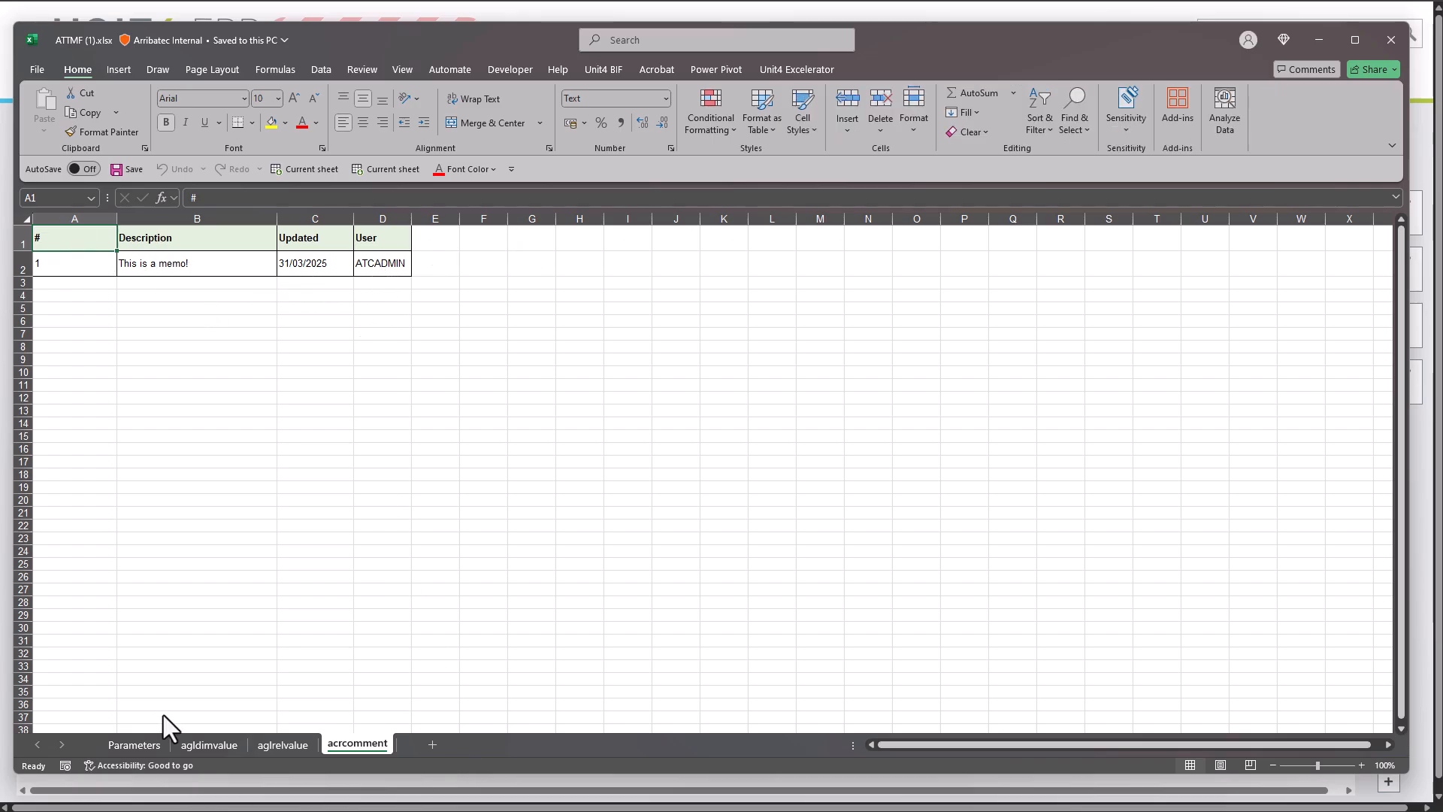
left_click(208, 746)
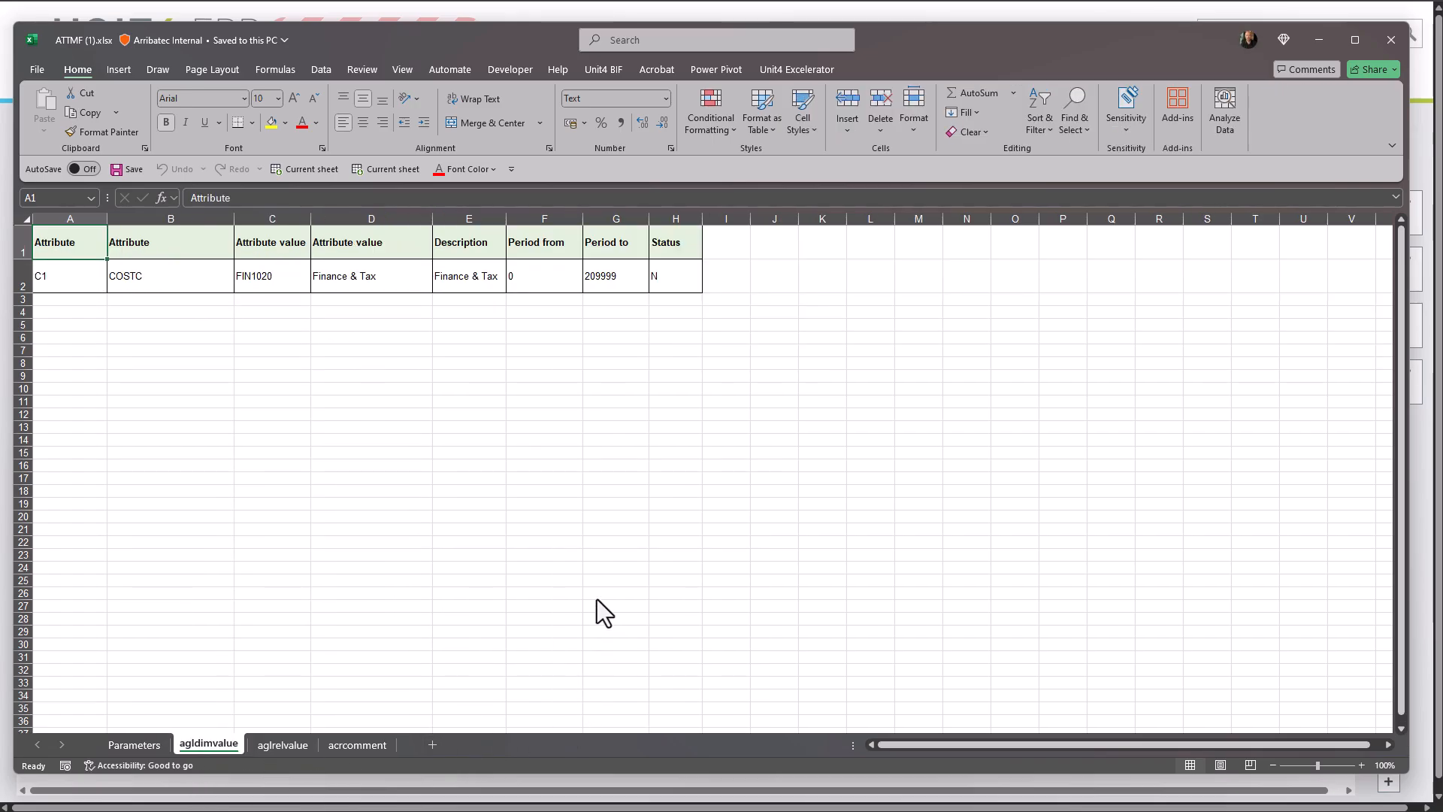